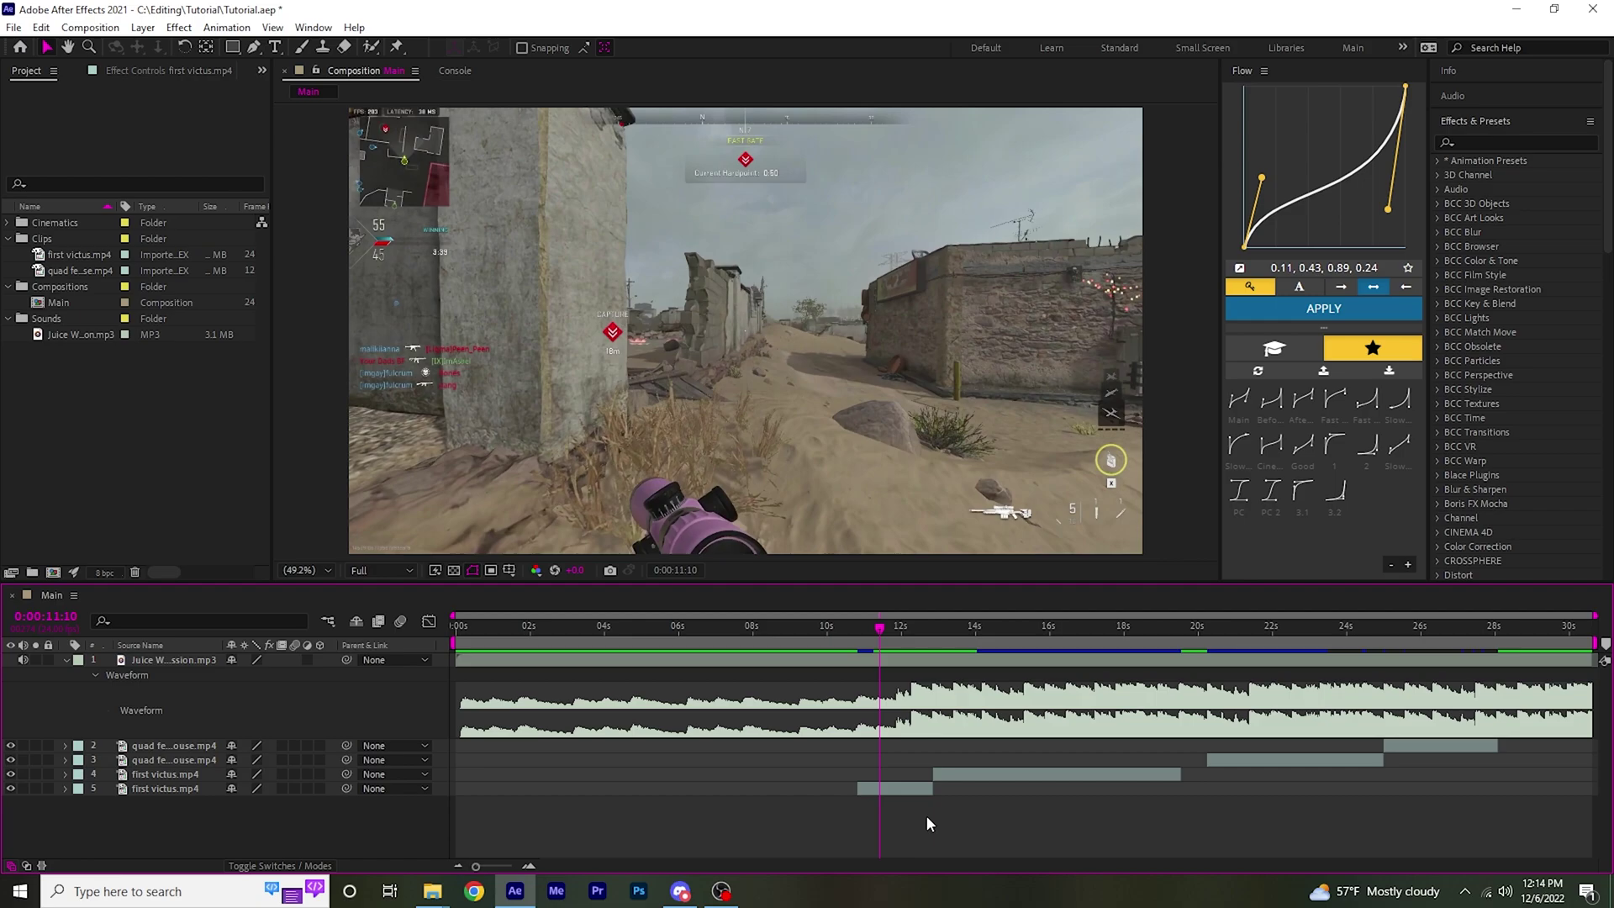
Import SAB.mp3, Victus.mp3 and Whoosh 1.wav from the Sounds folder and place Victus.mp3 above the lowest first victus.mp4 layer
key("alt+Tab")
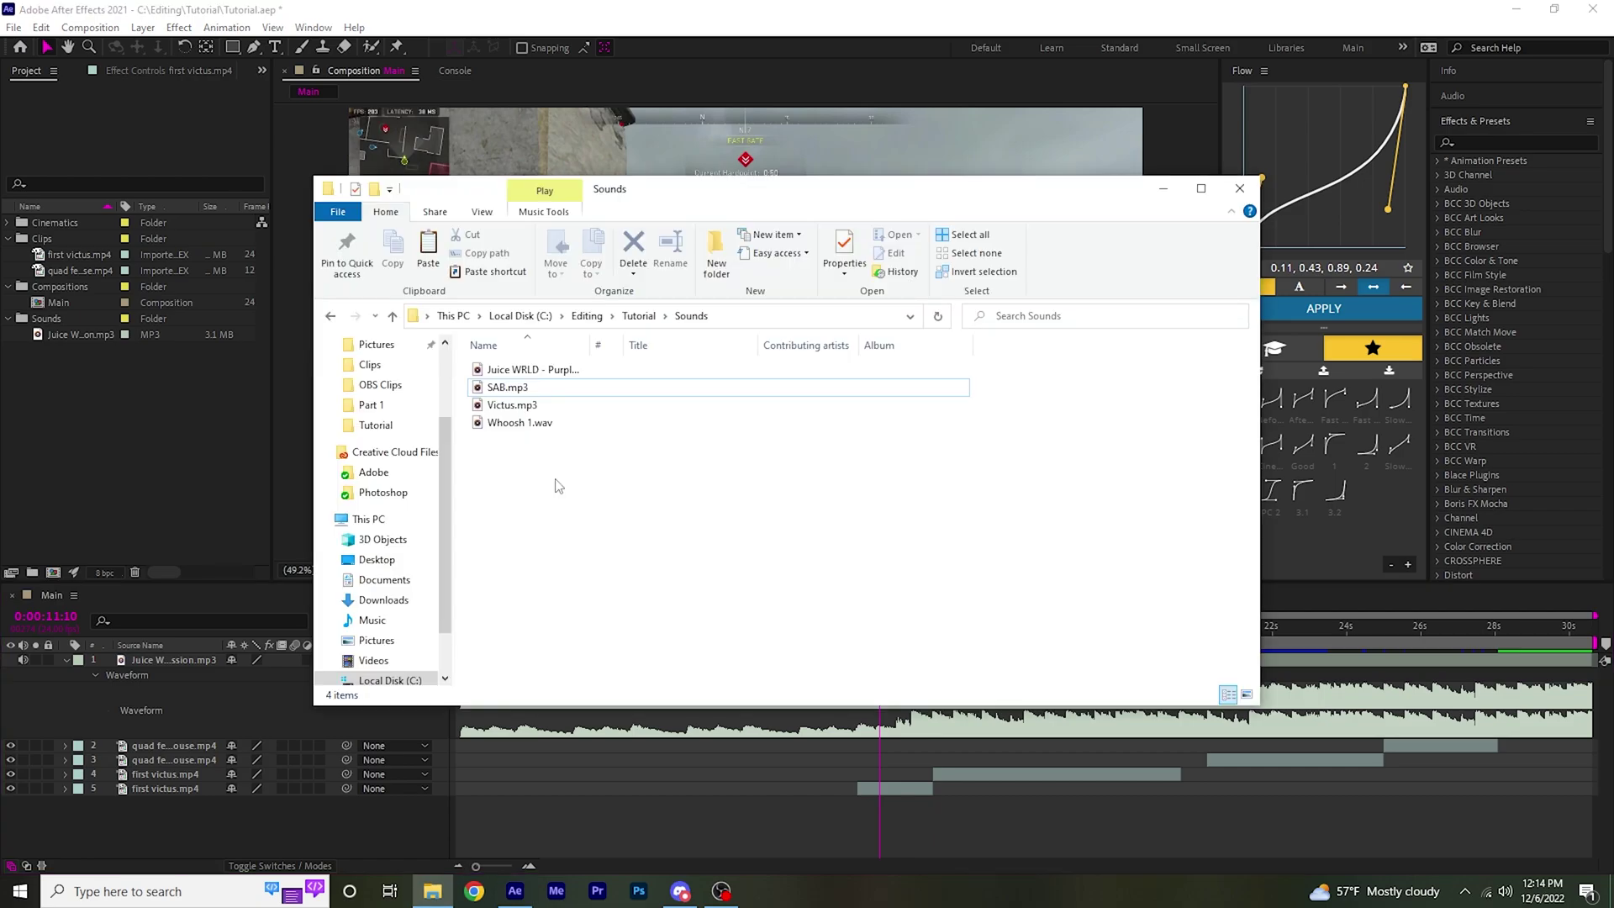
left_click(539, 429)
left_click(512, 387, "shift")
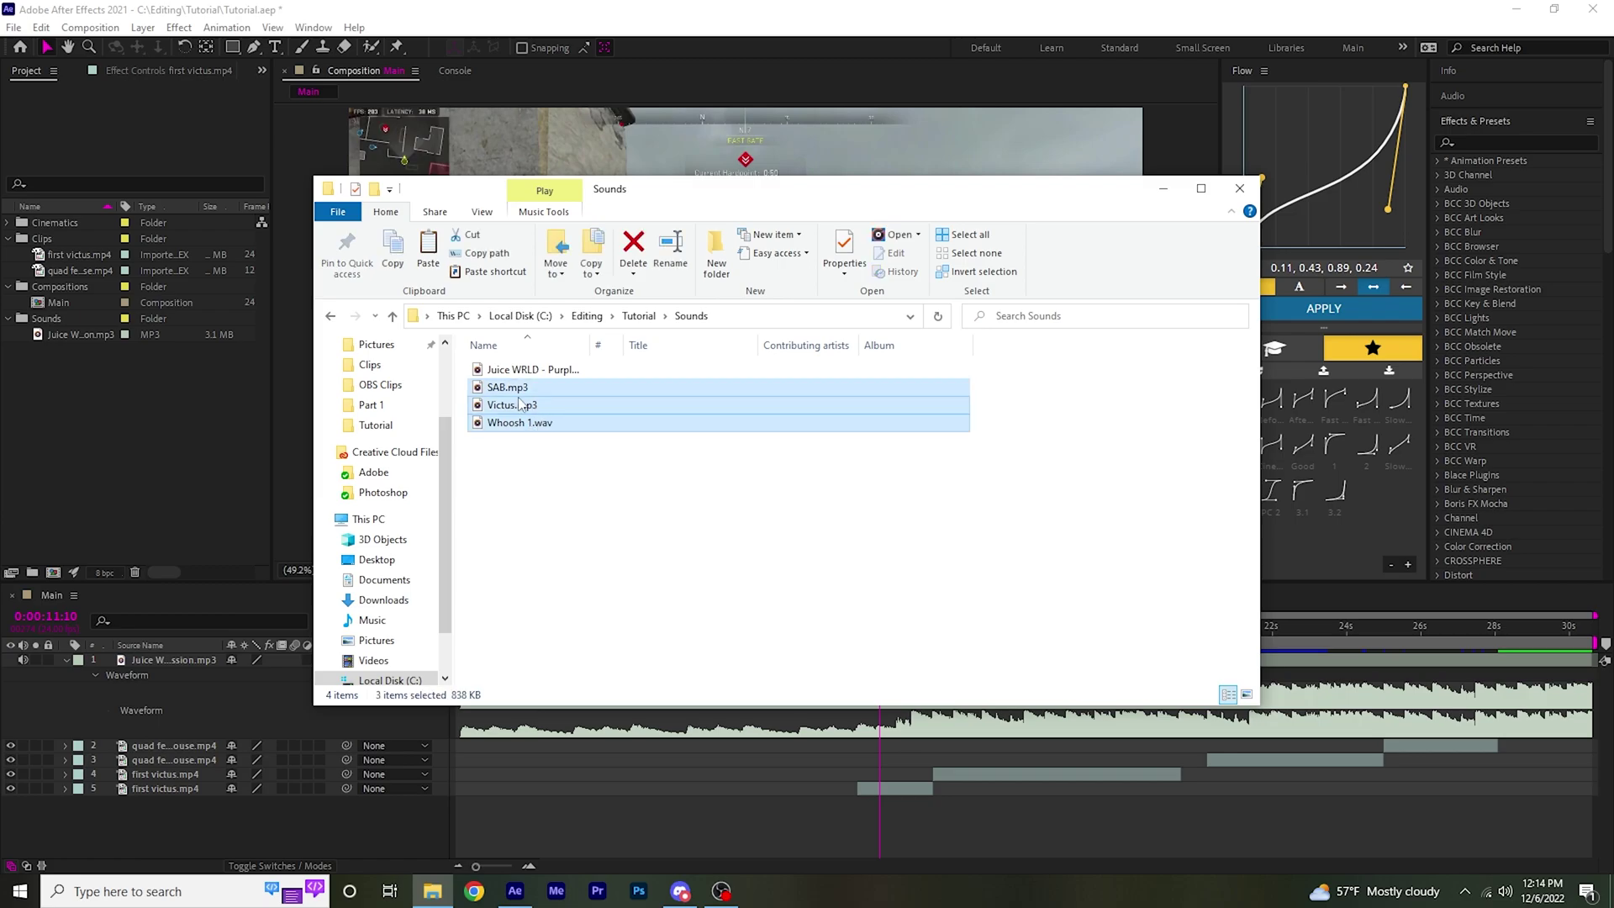
left_click_drag(522, 404, 795, 775)
Reveal the Time Remap keyframes of the lowest first victus.mp4 layer for a close timeline view
left_click(906, 803)
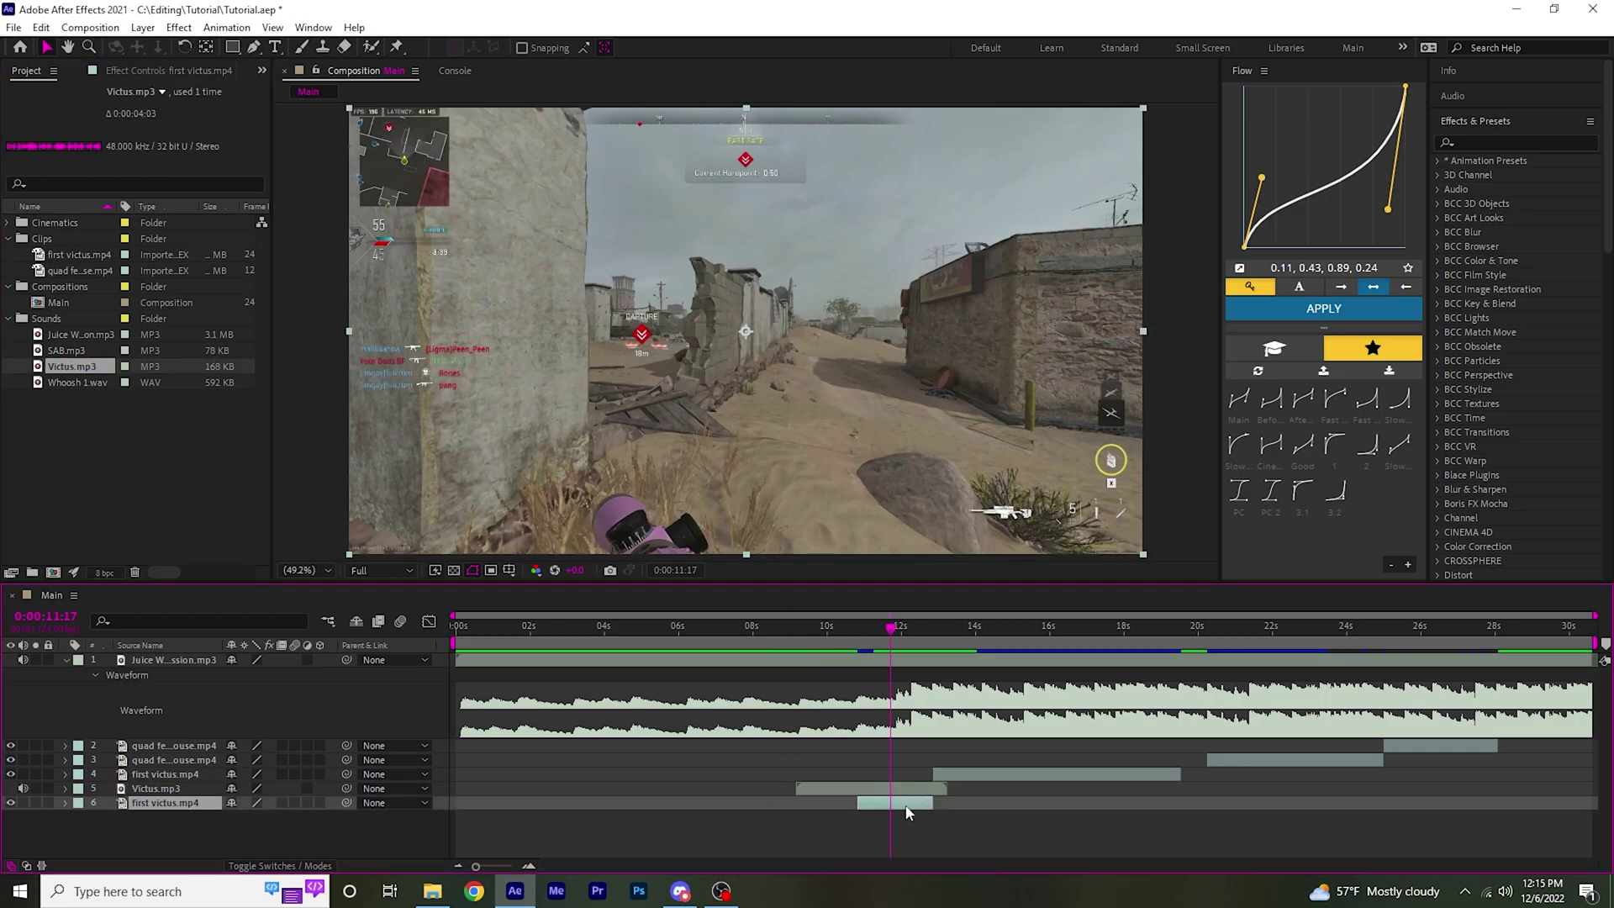
key("u")
left_click(497, 866)
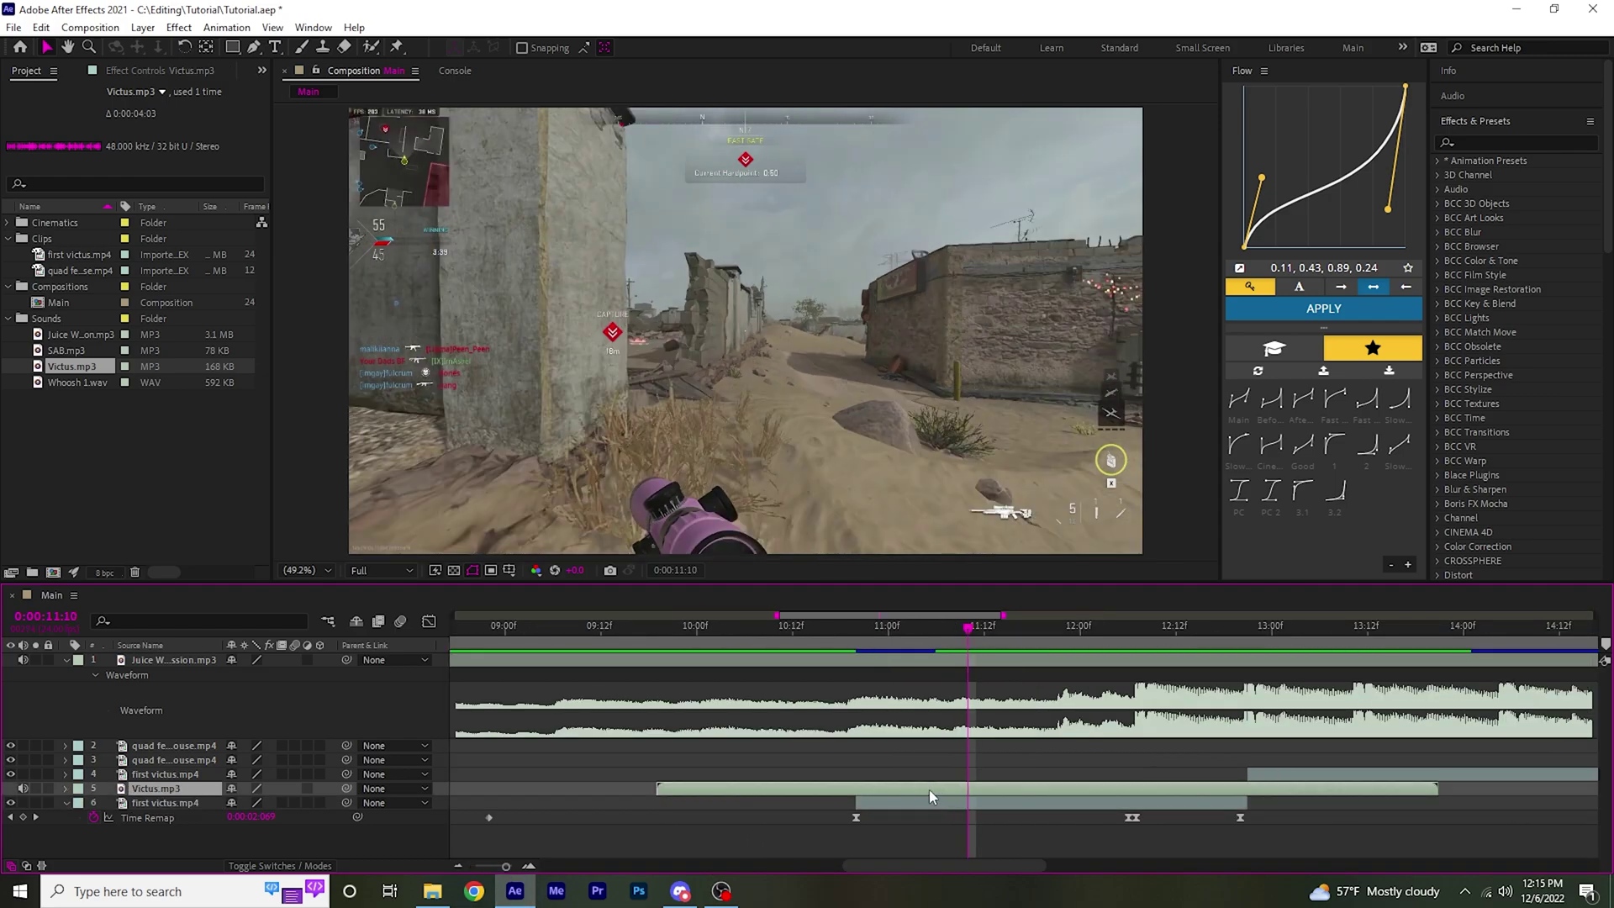
Time-stretch the Victus.mp3 layer with a stretch factor of 110
right_click(930, 789)
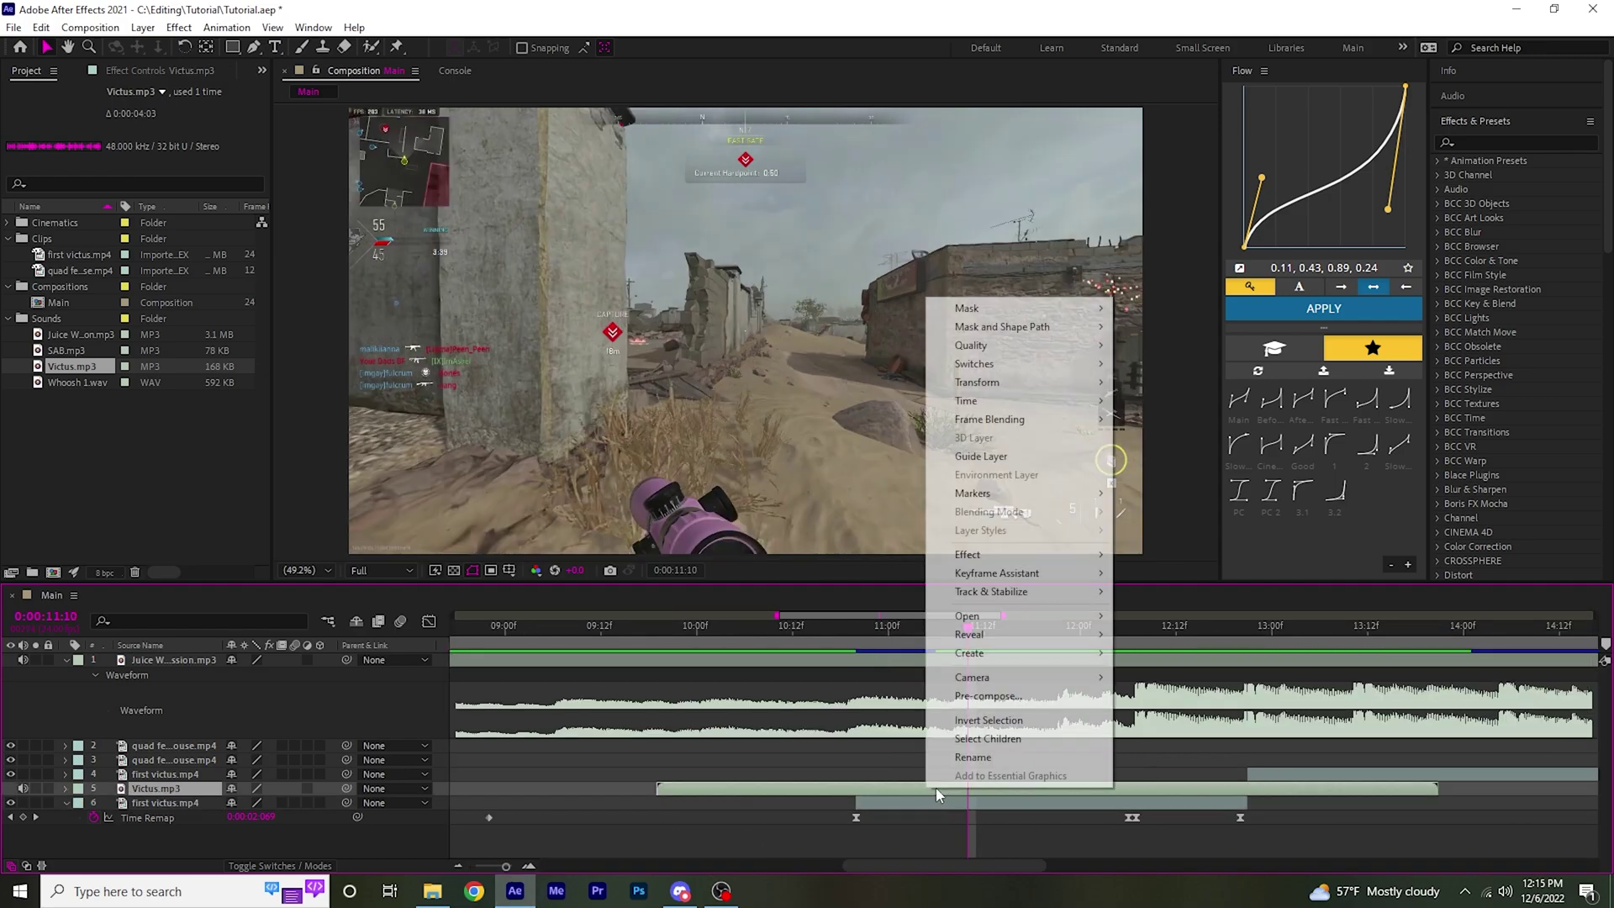
mouse_move(1058, 402)
left_click(1169, 438)
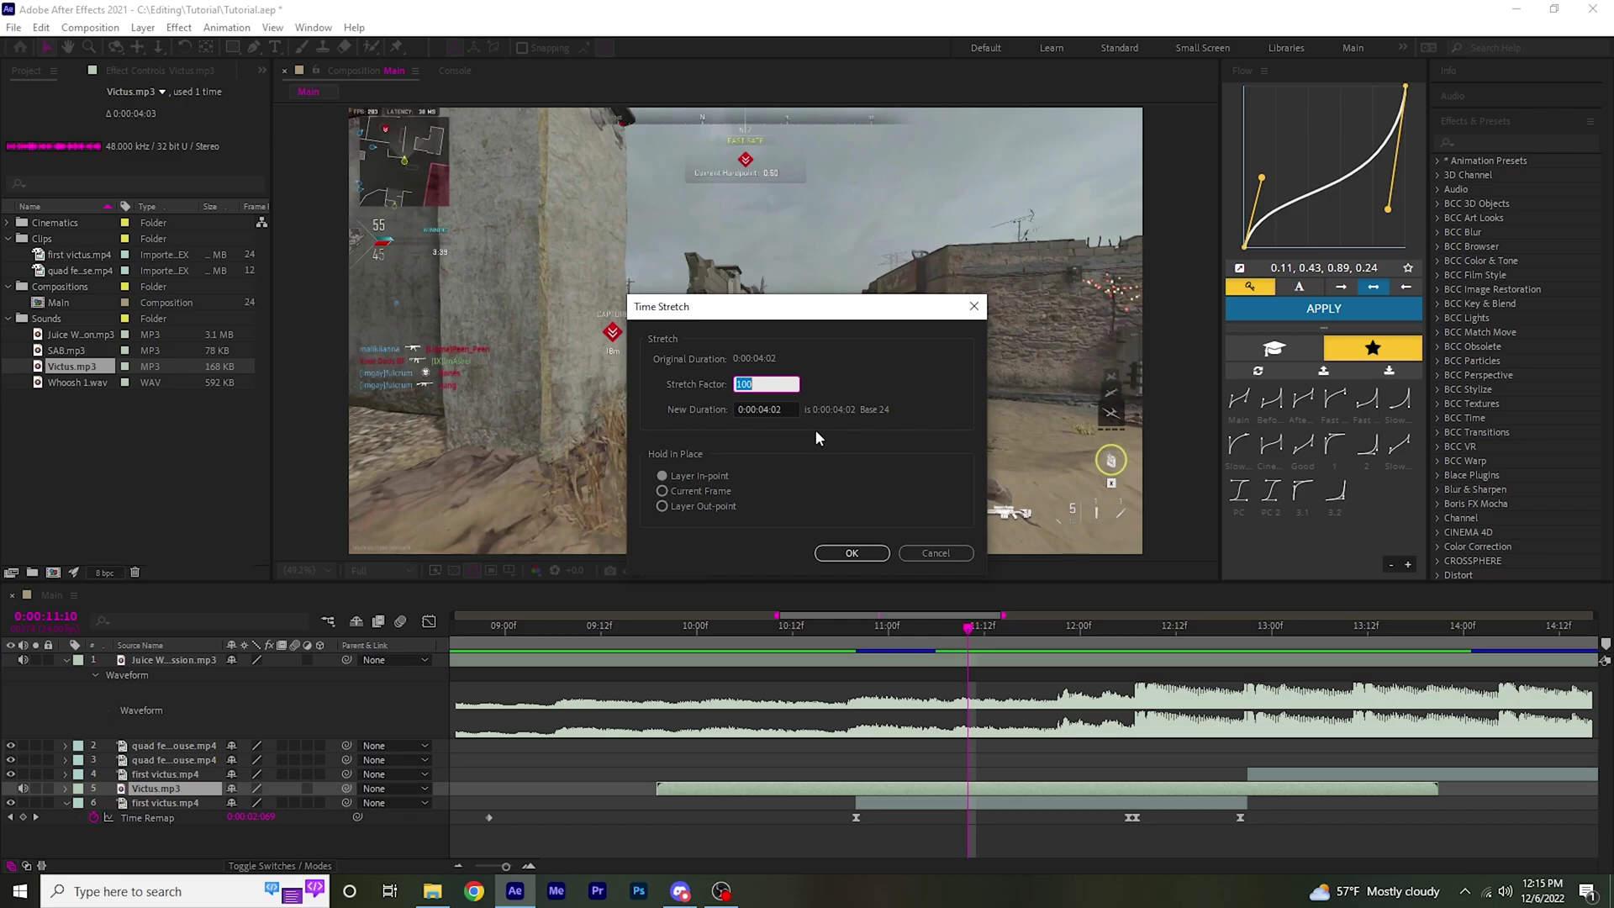
type("110")
key("Return")
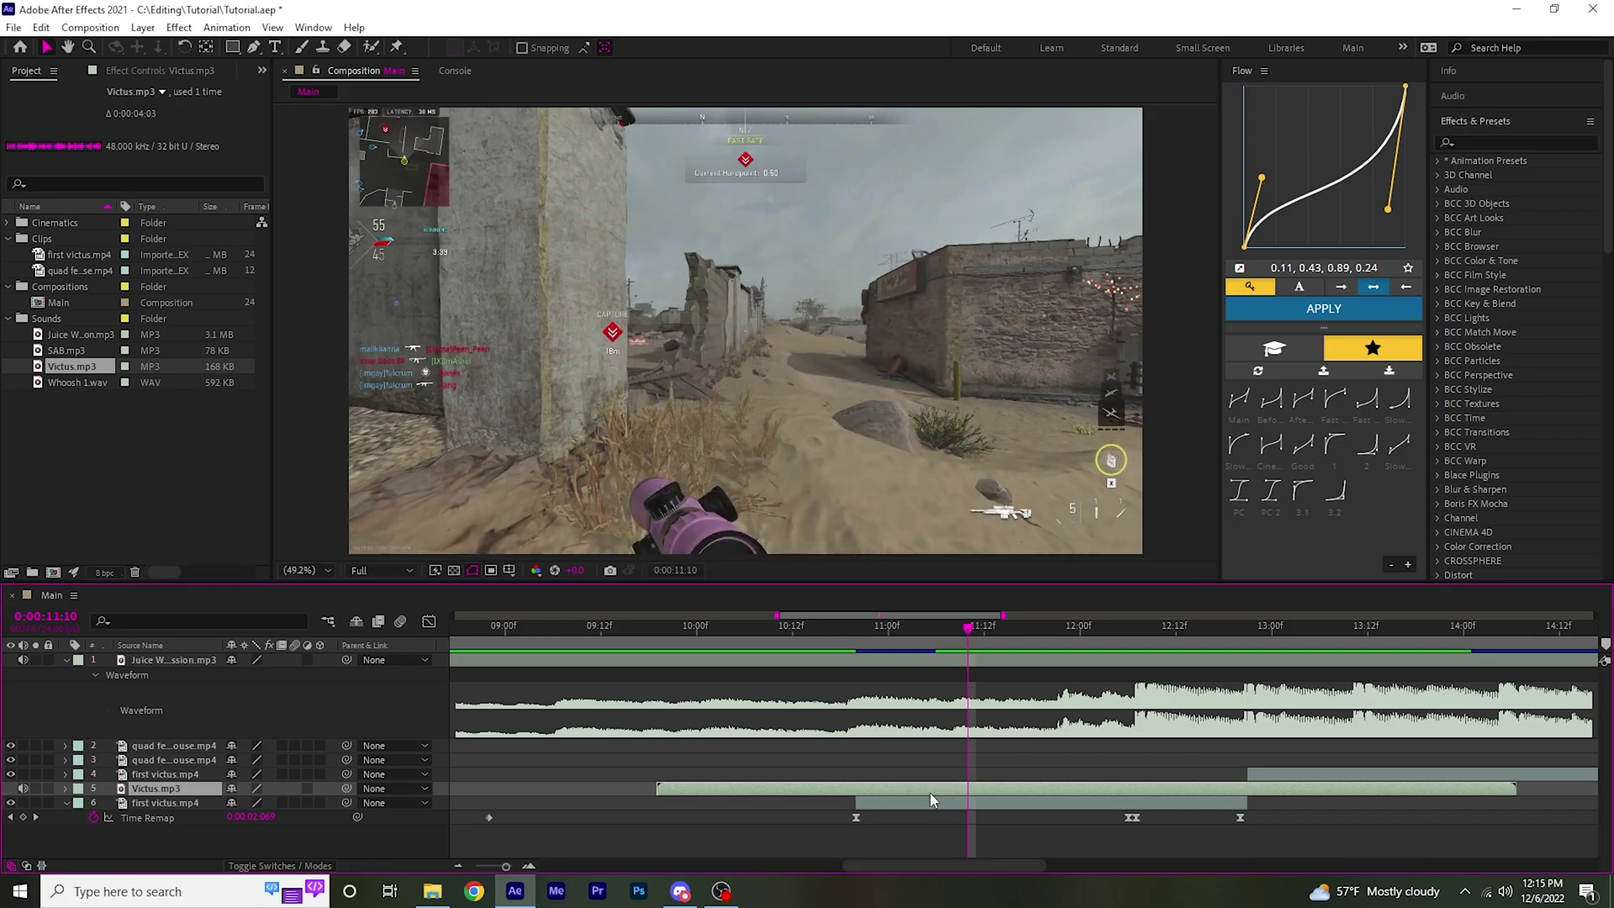
Show the Victus.mp3 waveform and move the layer so the gunshot sound starts at 0:00:12:07
key("l")
key("l")
left_click(1134, 640)
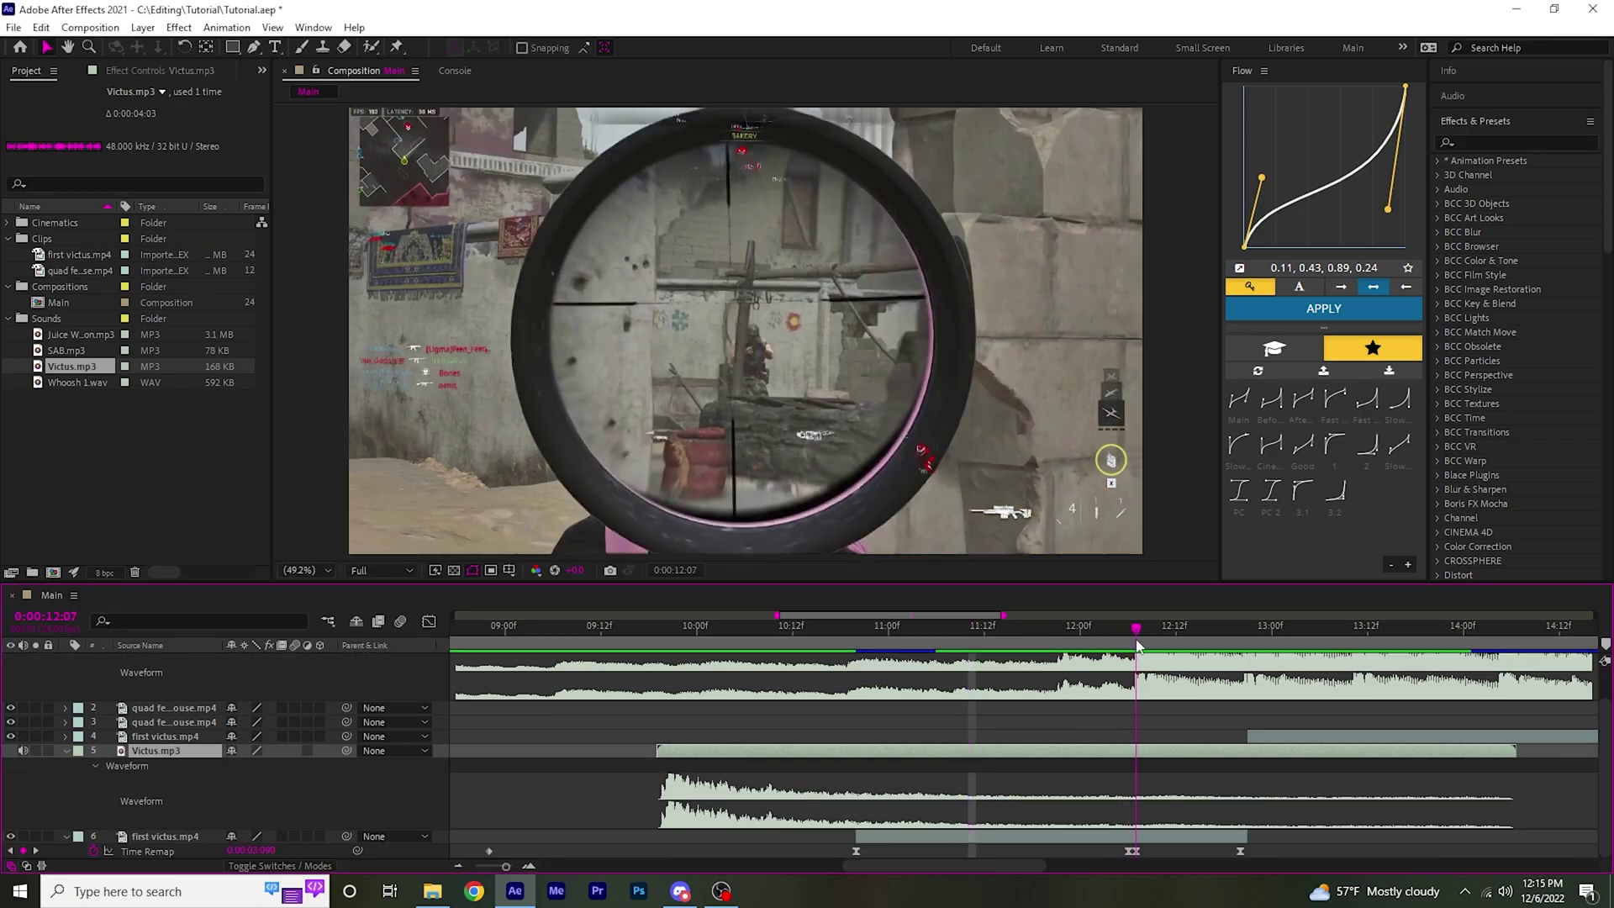
left_click_drag(705, 755, 1152, 757)
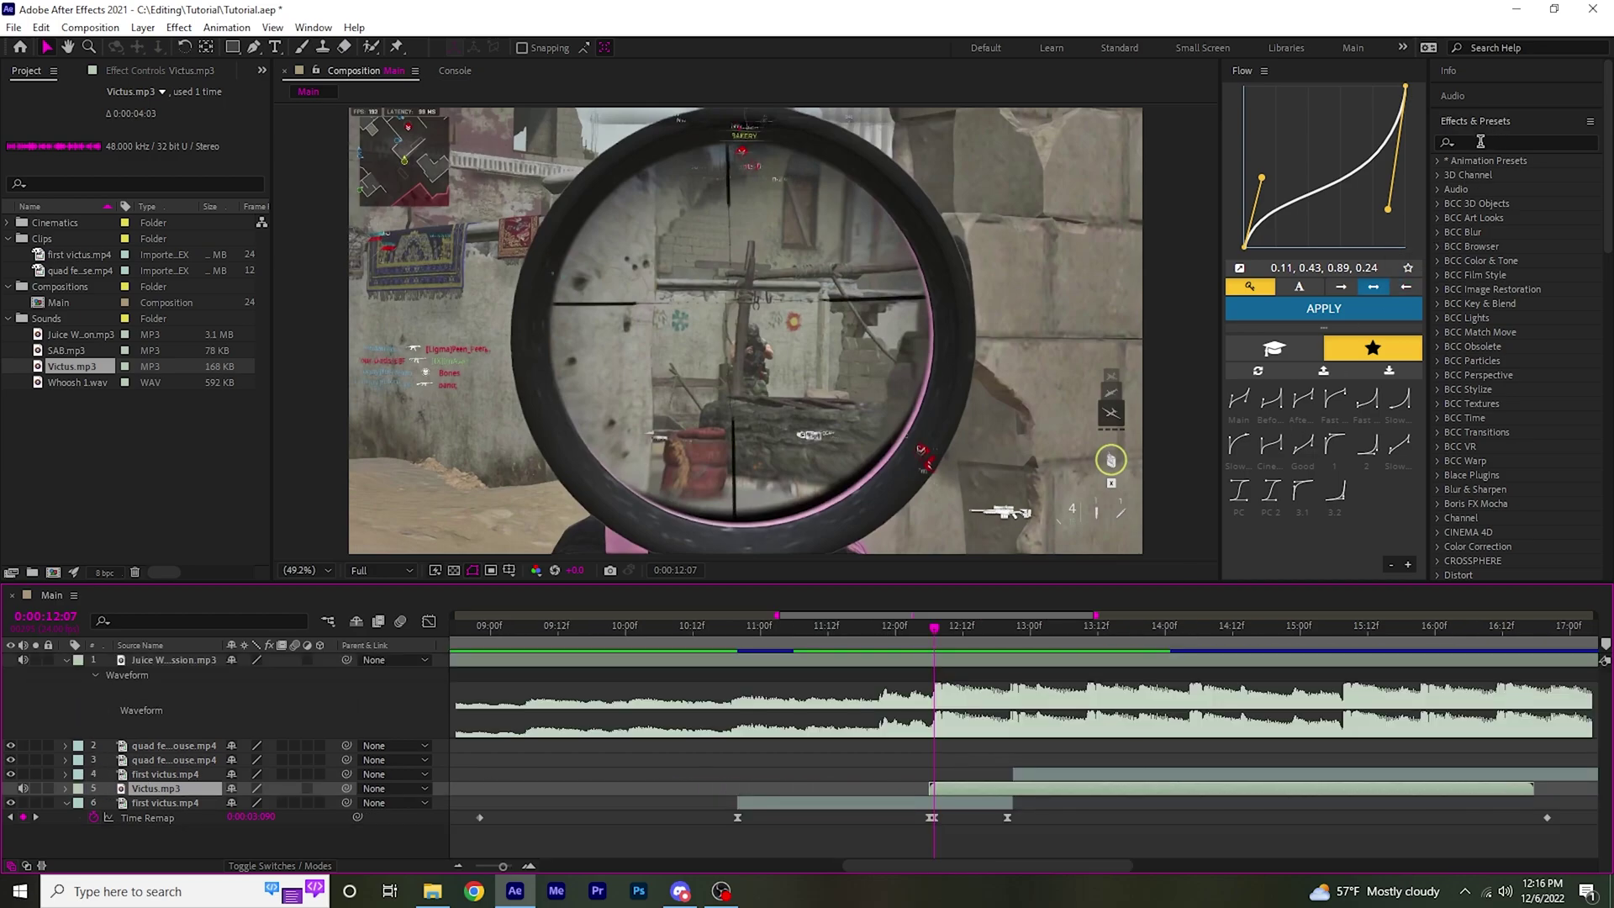
Apply the Bass & Treble effect to Victus.mp3 with Bass at 55 and Treble at -57
left_click(1481, 141)
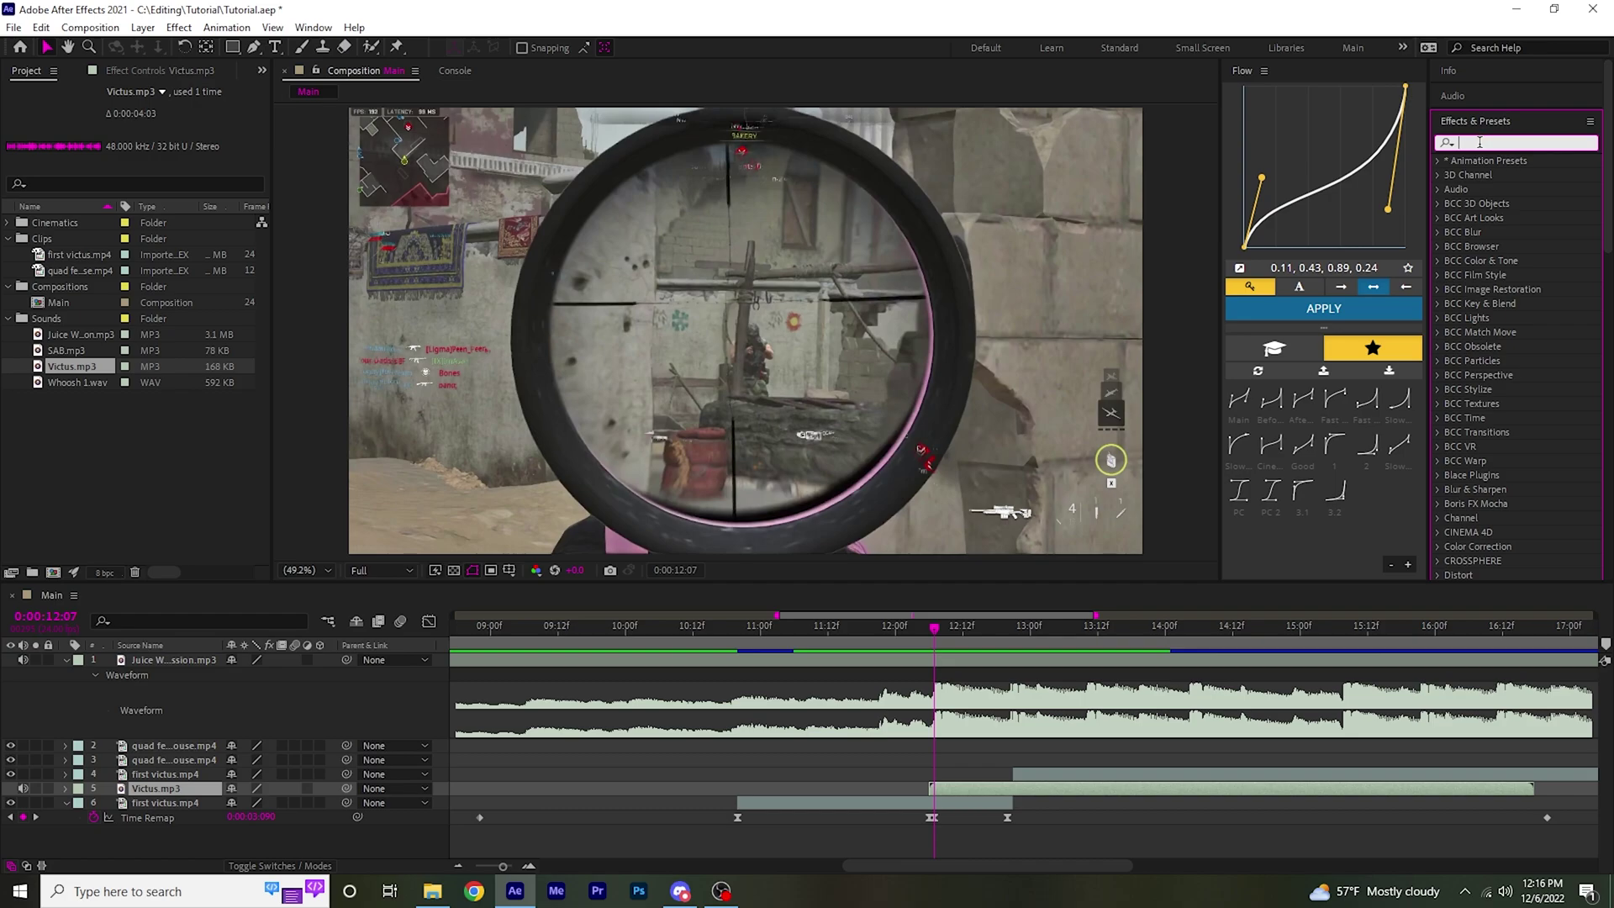
type("bass")
double_click(1504, 174)
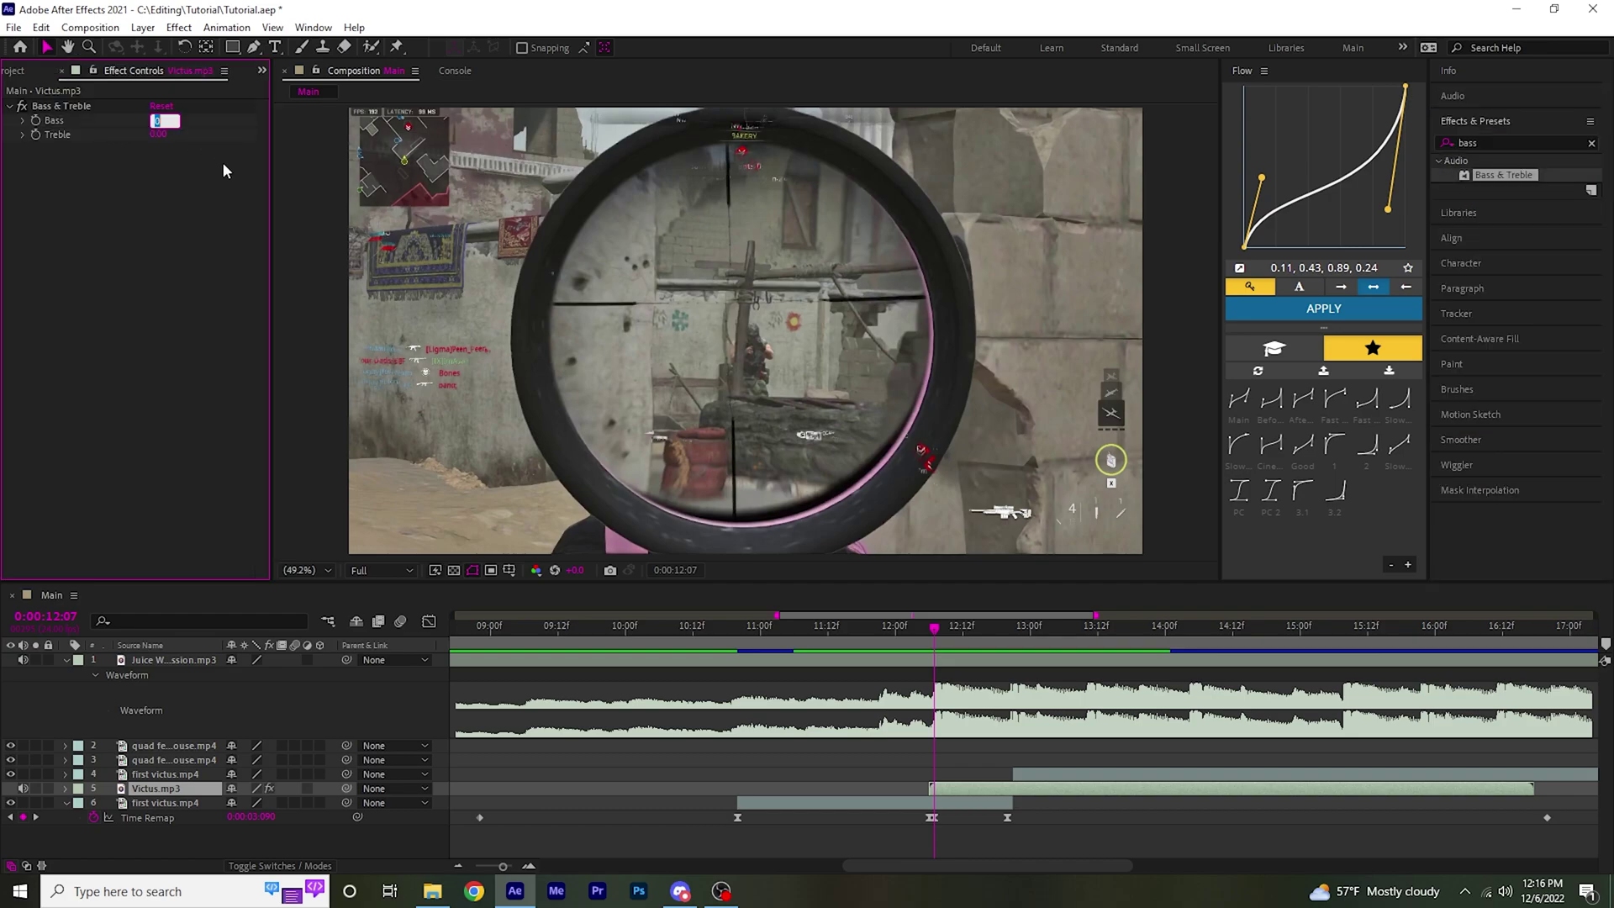
key("Tab")
type("-5")
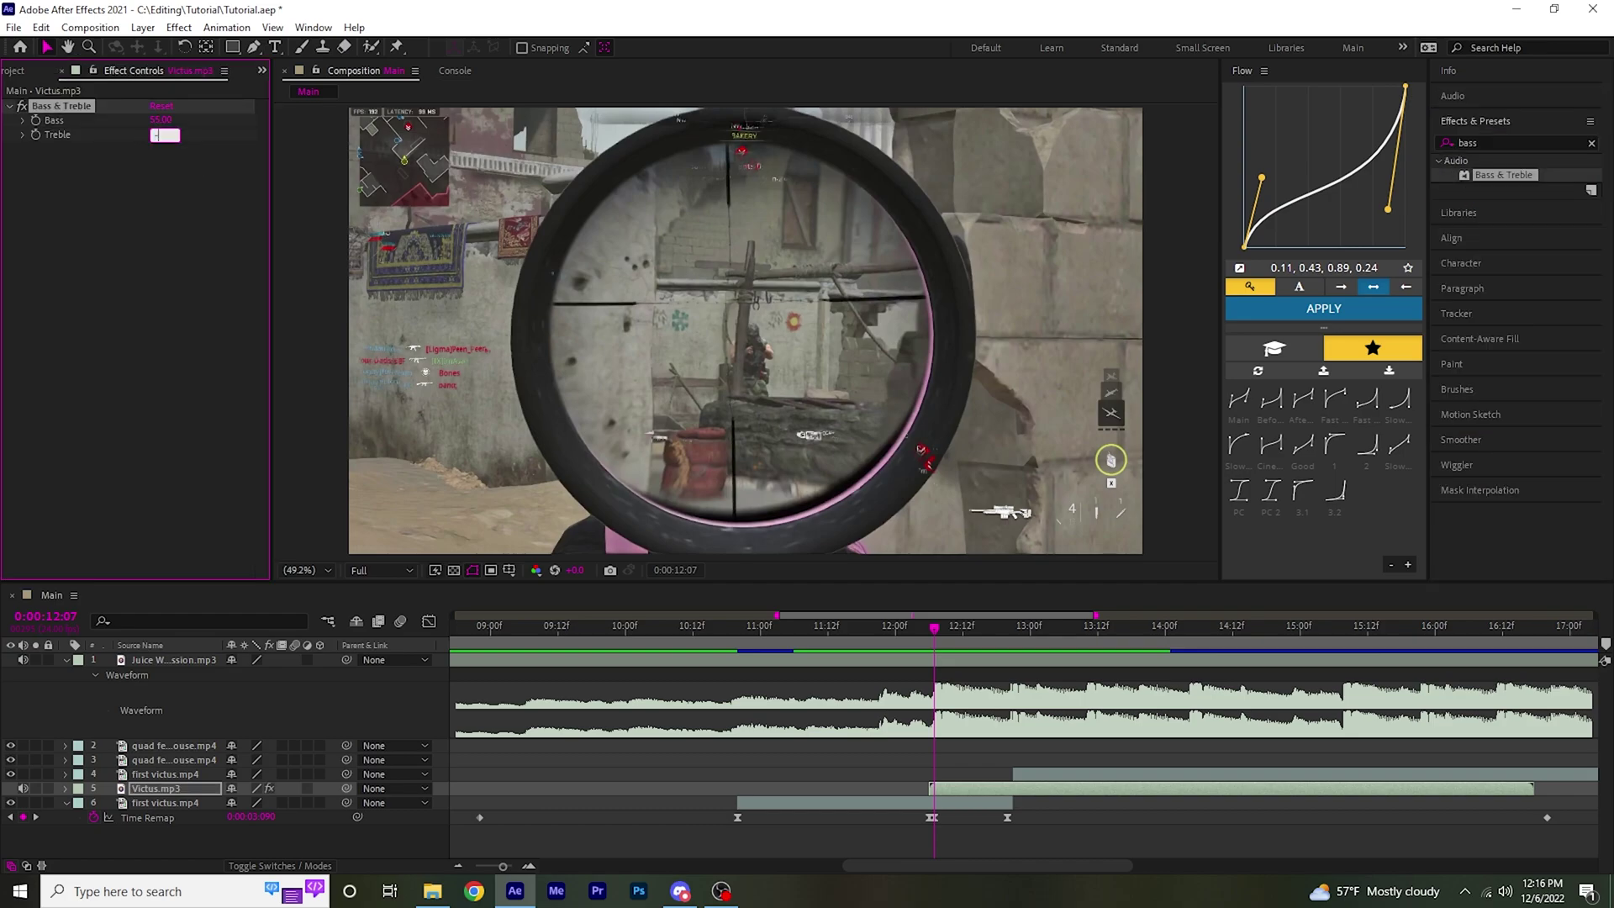
Add the Reverb effect to Victus.mp3 with its default settings and clear the effect search
left_click(1499, 141)
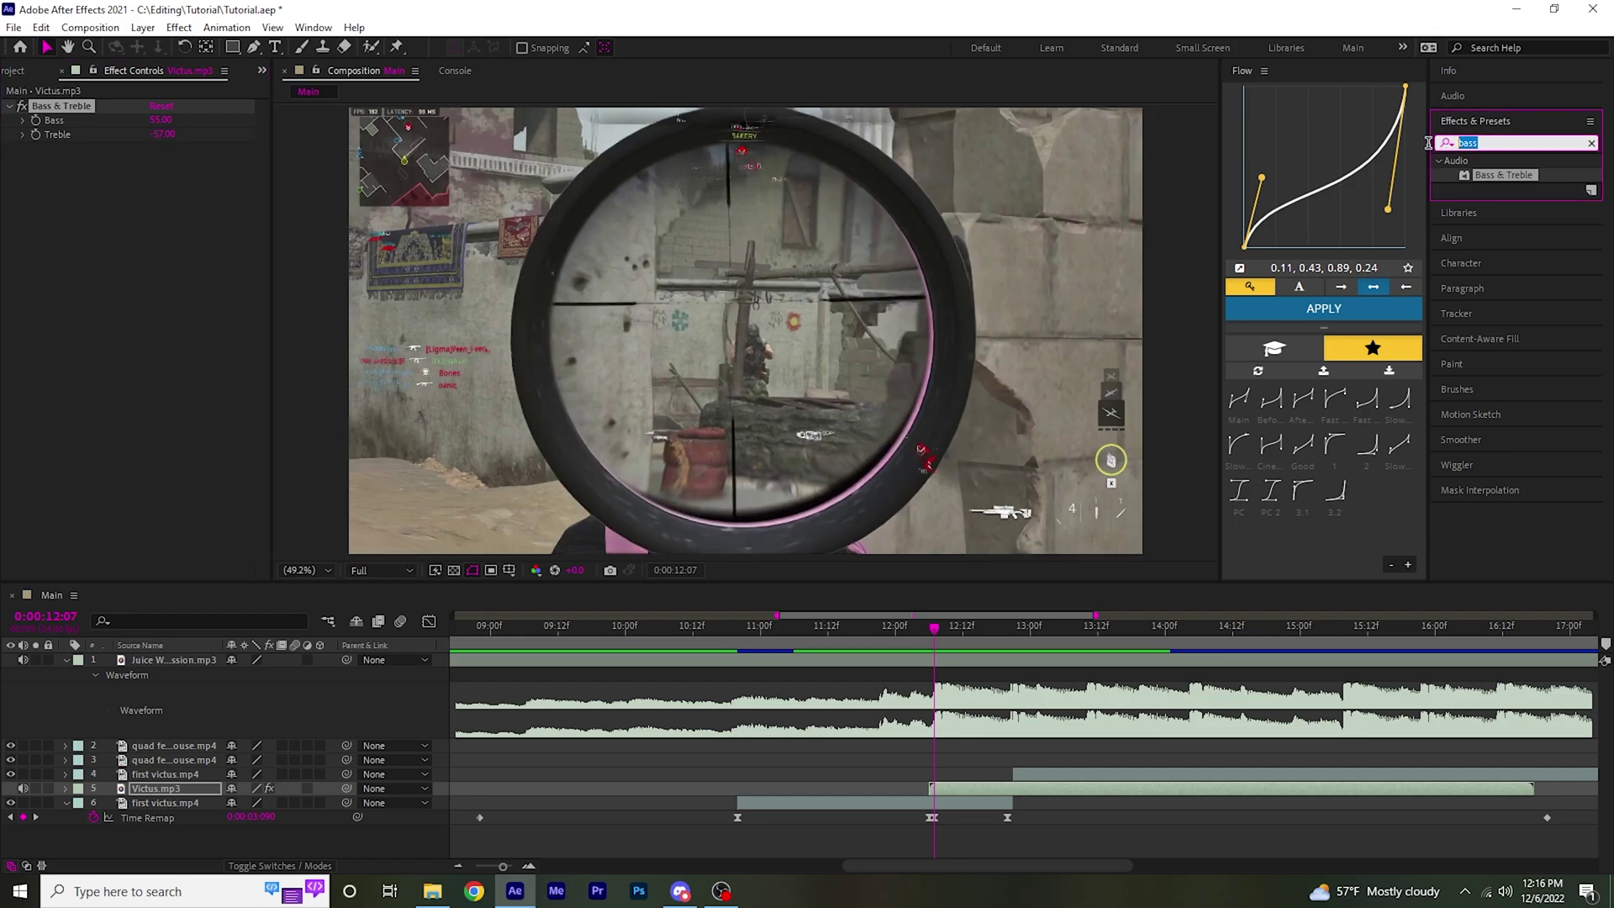
type("rev")
double_click(1490, 232)
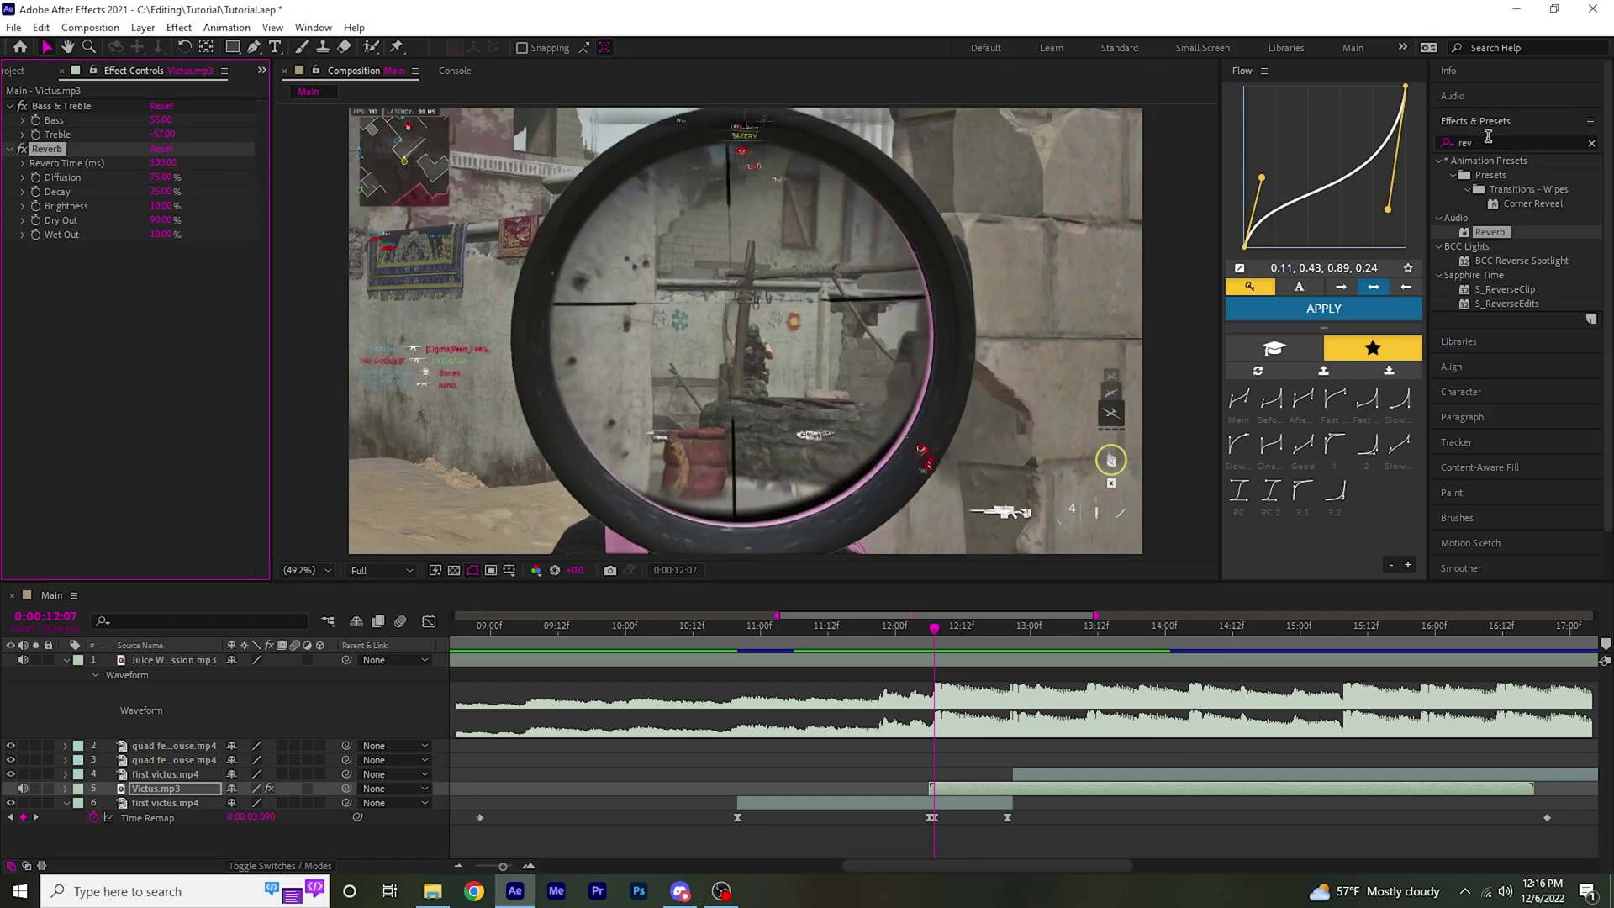
left_click_drag(1489, 141, 1356, 167)
key("BackSpace")
left_click(132, 328)
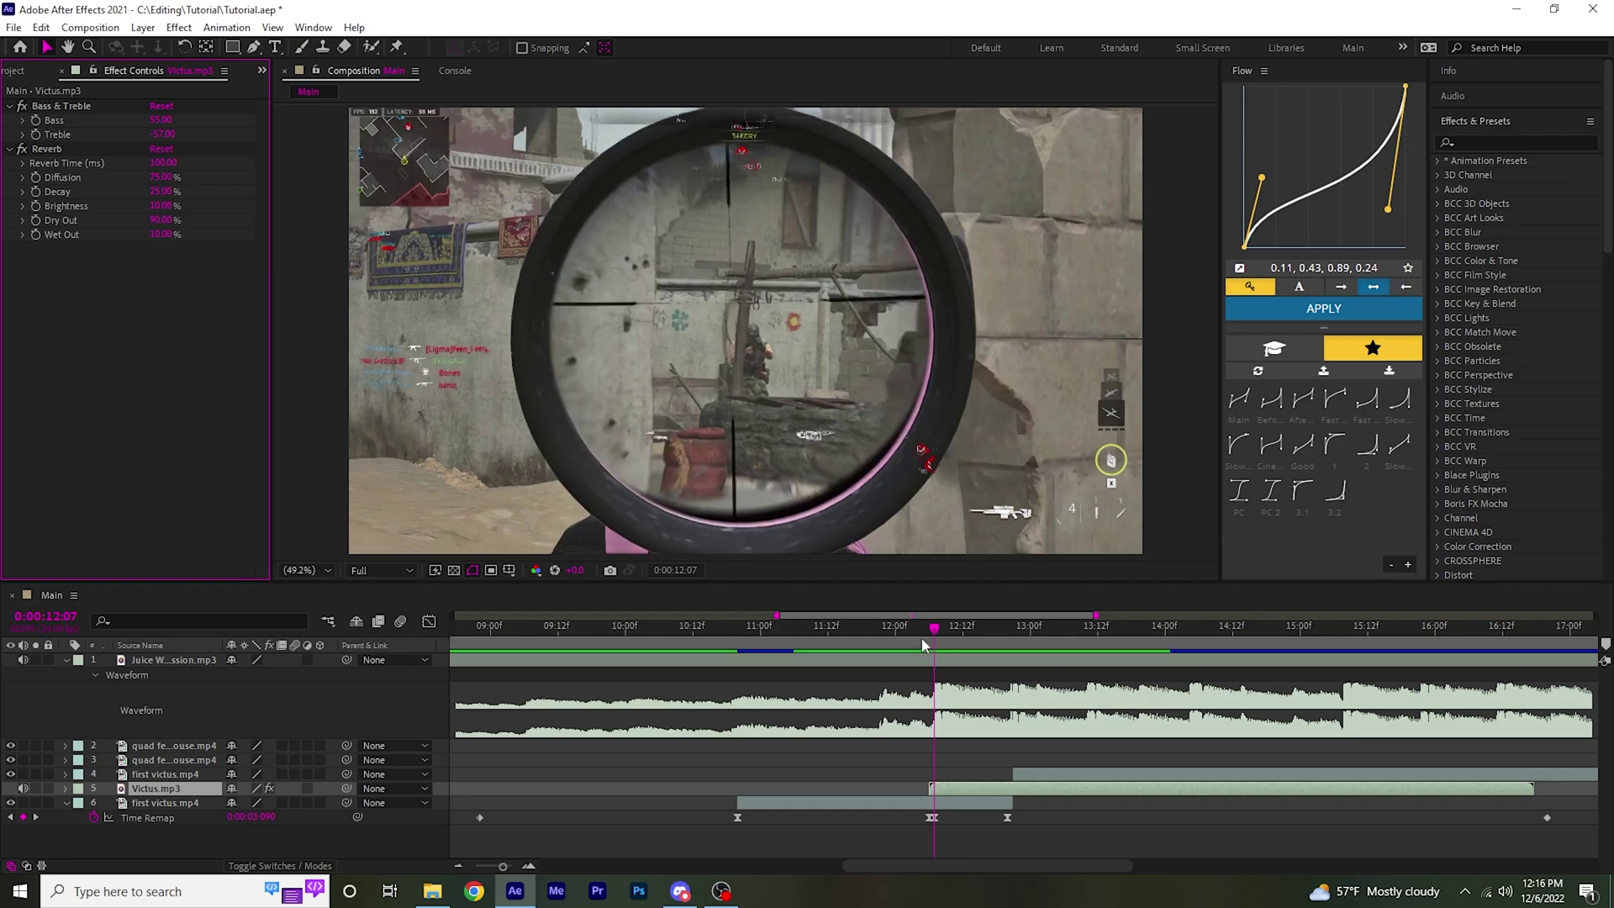
Play back the first clip from 0:00:10:20 to hear the processed Victus.mp3 gunshot
left_click(742, 648)
key("space")
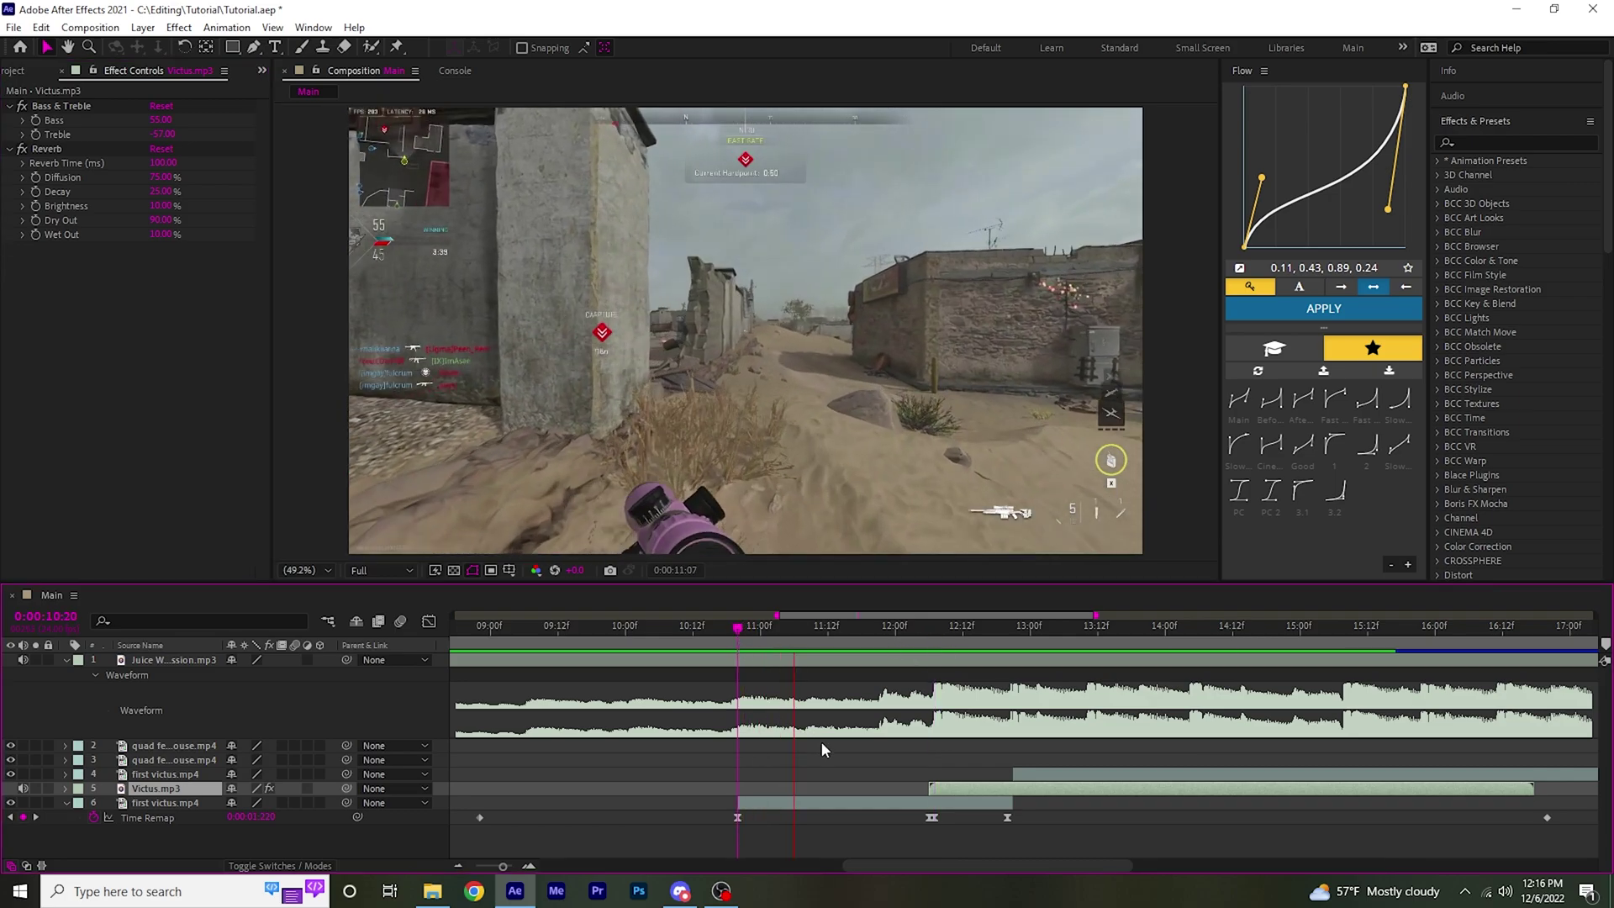
key("space")
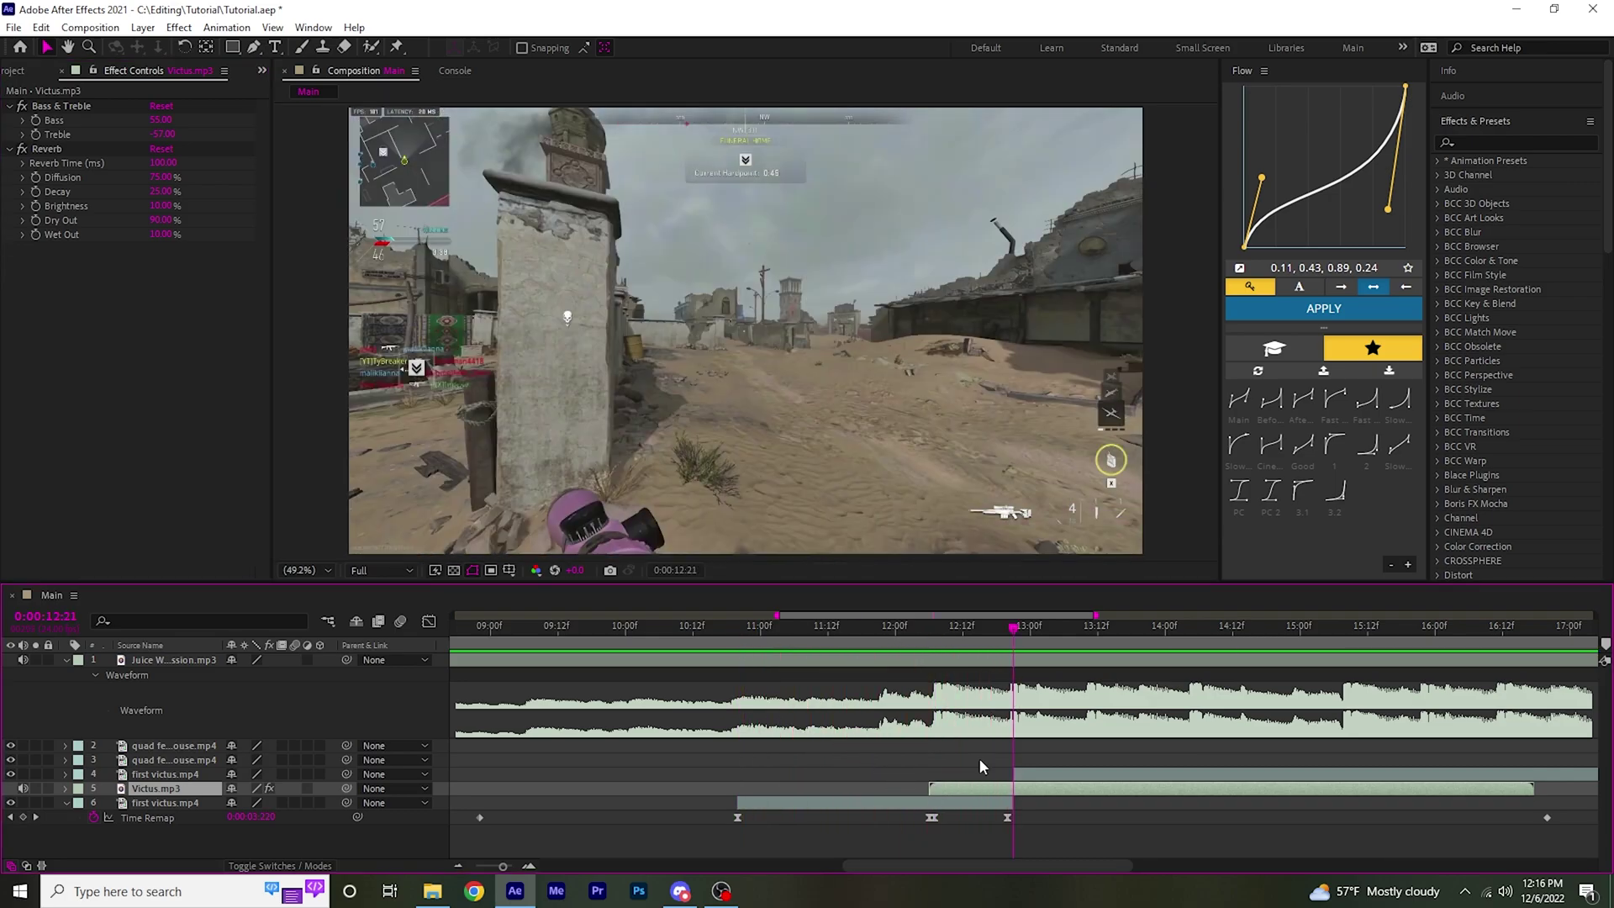
Set both audio channel levels of Victus.mp3 to -2 dB
left_click(1475, 99)
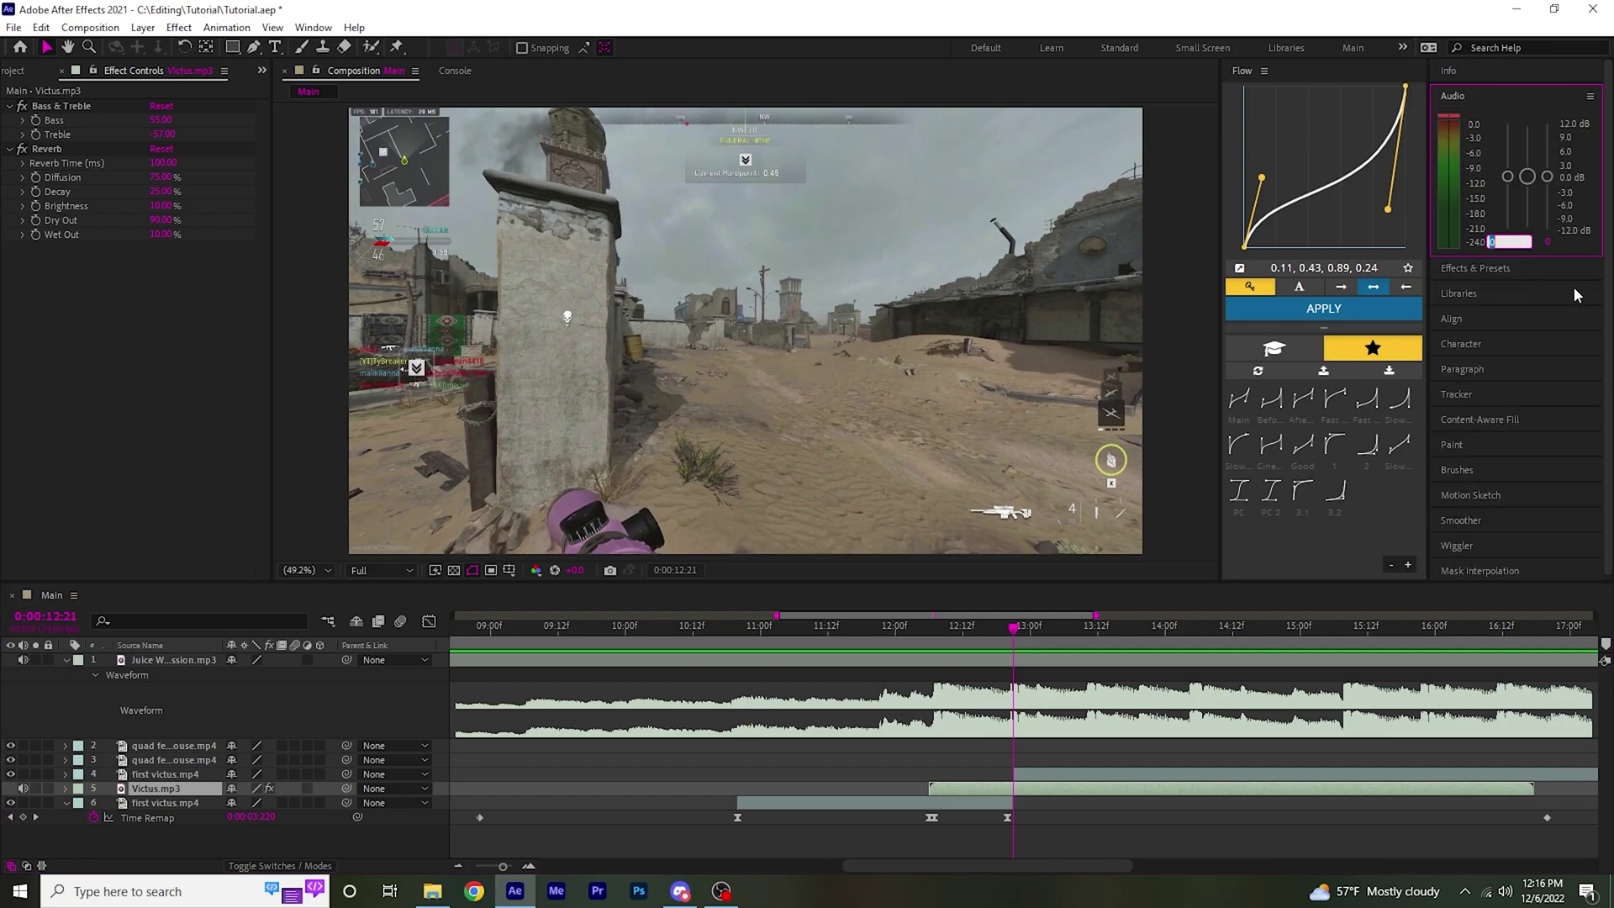
type("-2")
key("Tab")
type("-2")
key("Return")
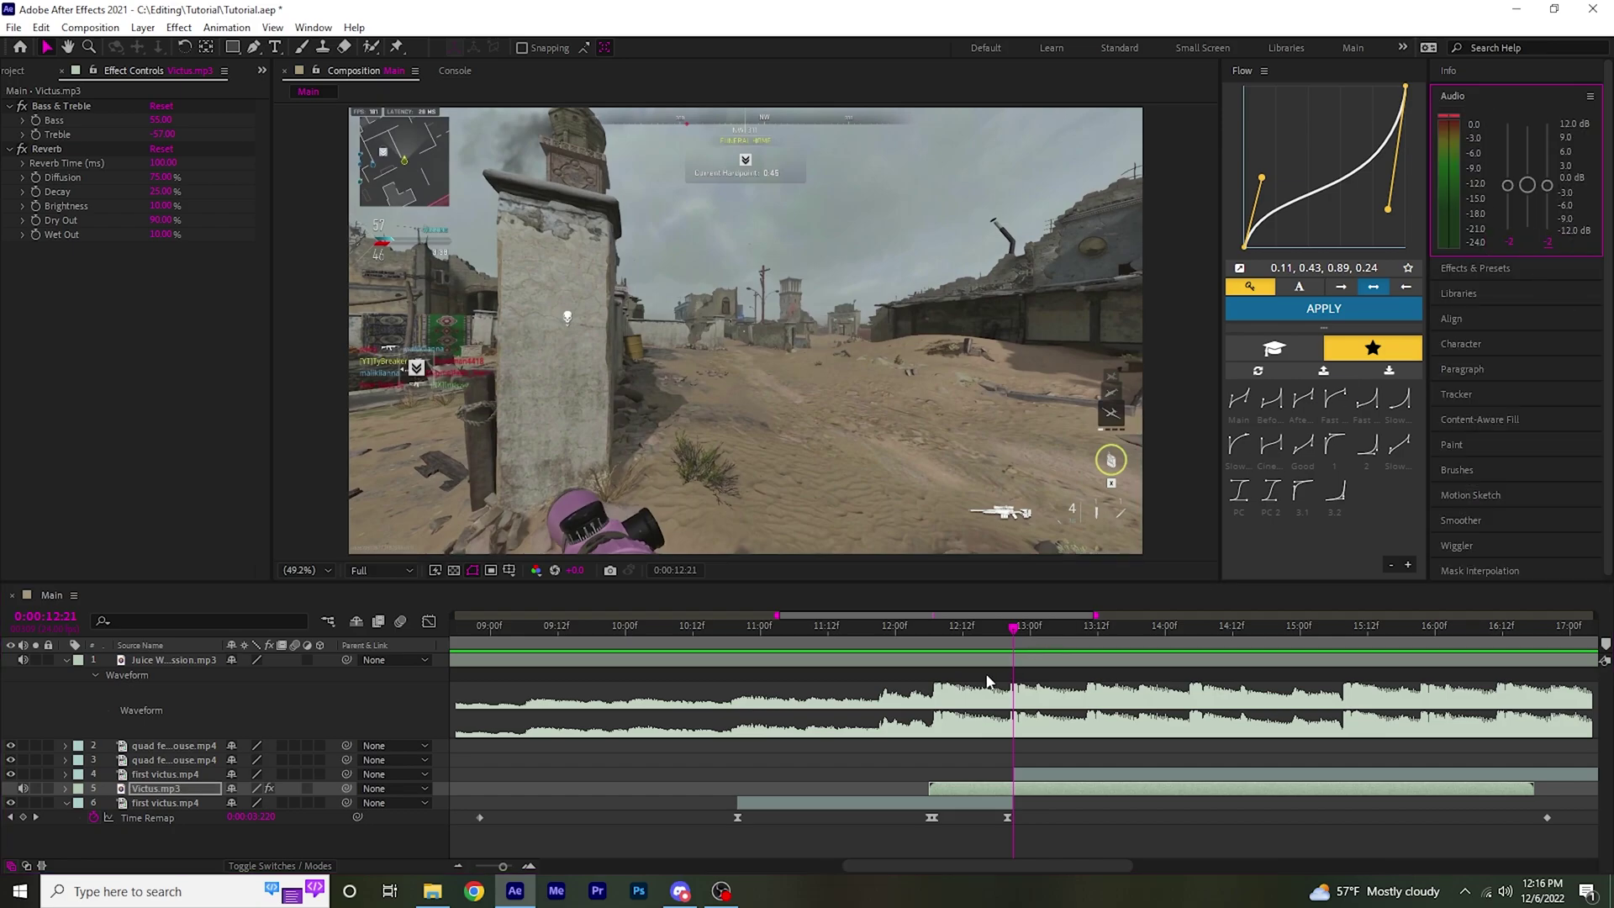
Lower both audio channel levels of Victus.mp3 to -4 dB and play back the gunshot with the music
left_click_drag(799, 629, 759, 648)
key("space")
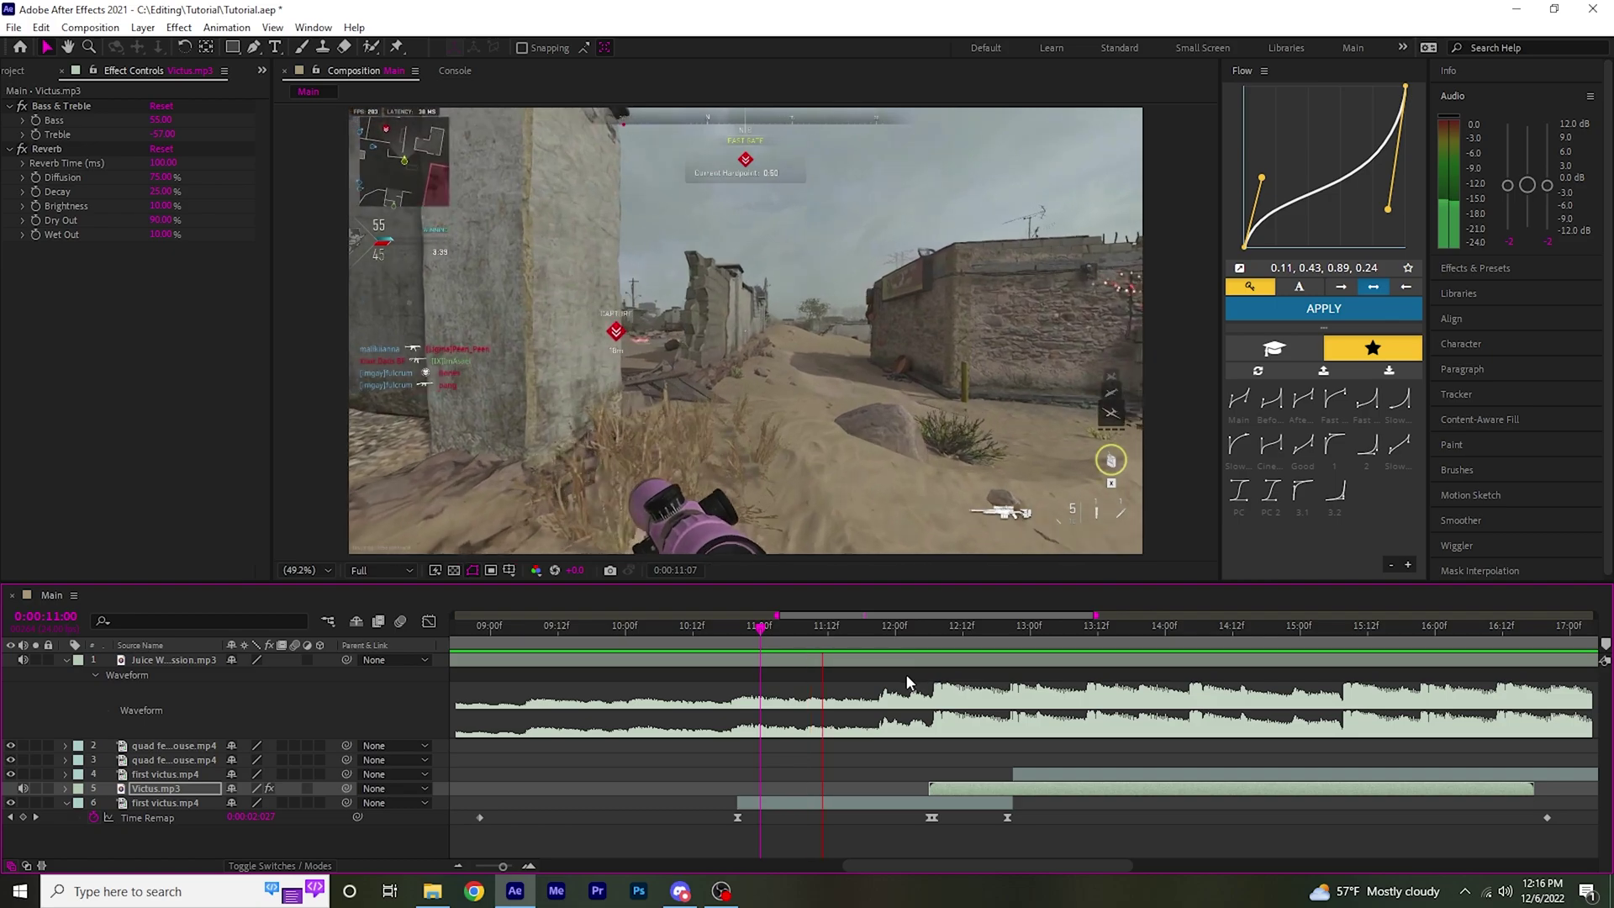
left_click(7, 72)
left_click(1494, 229)
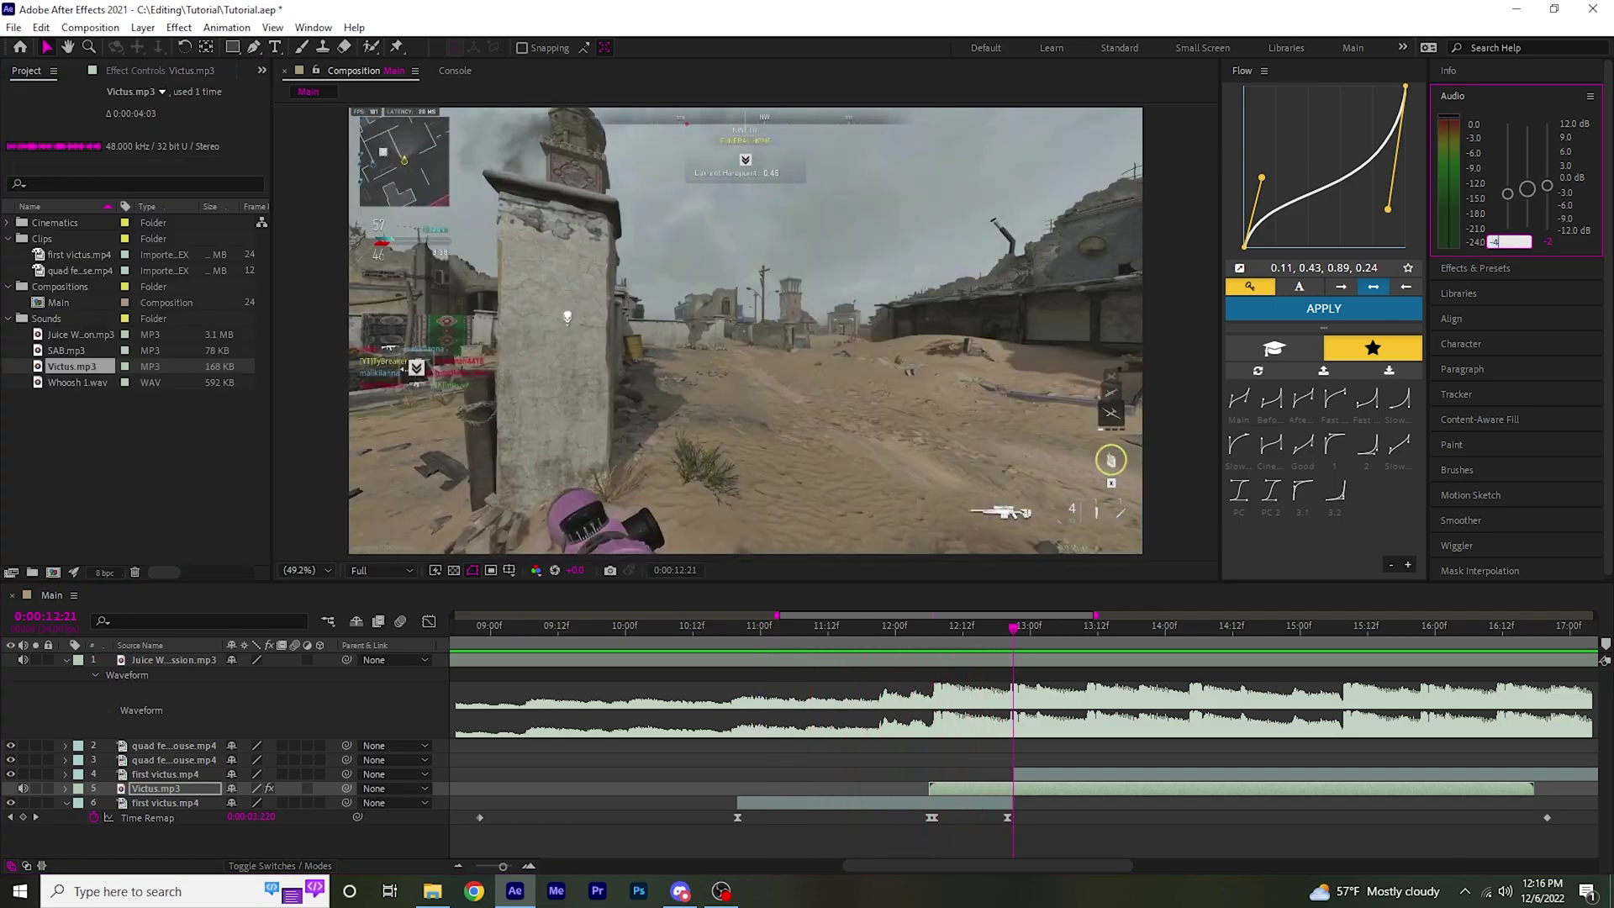
left_click(805, 627)
key("space")
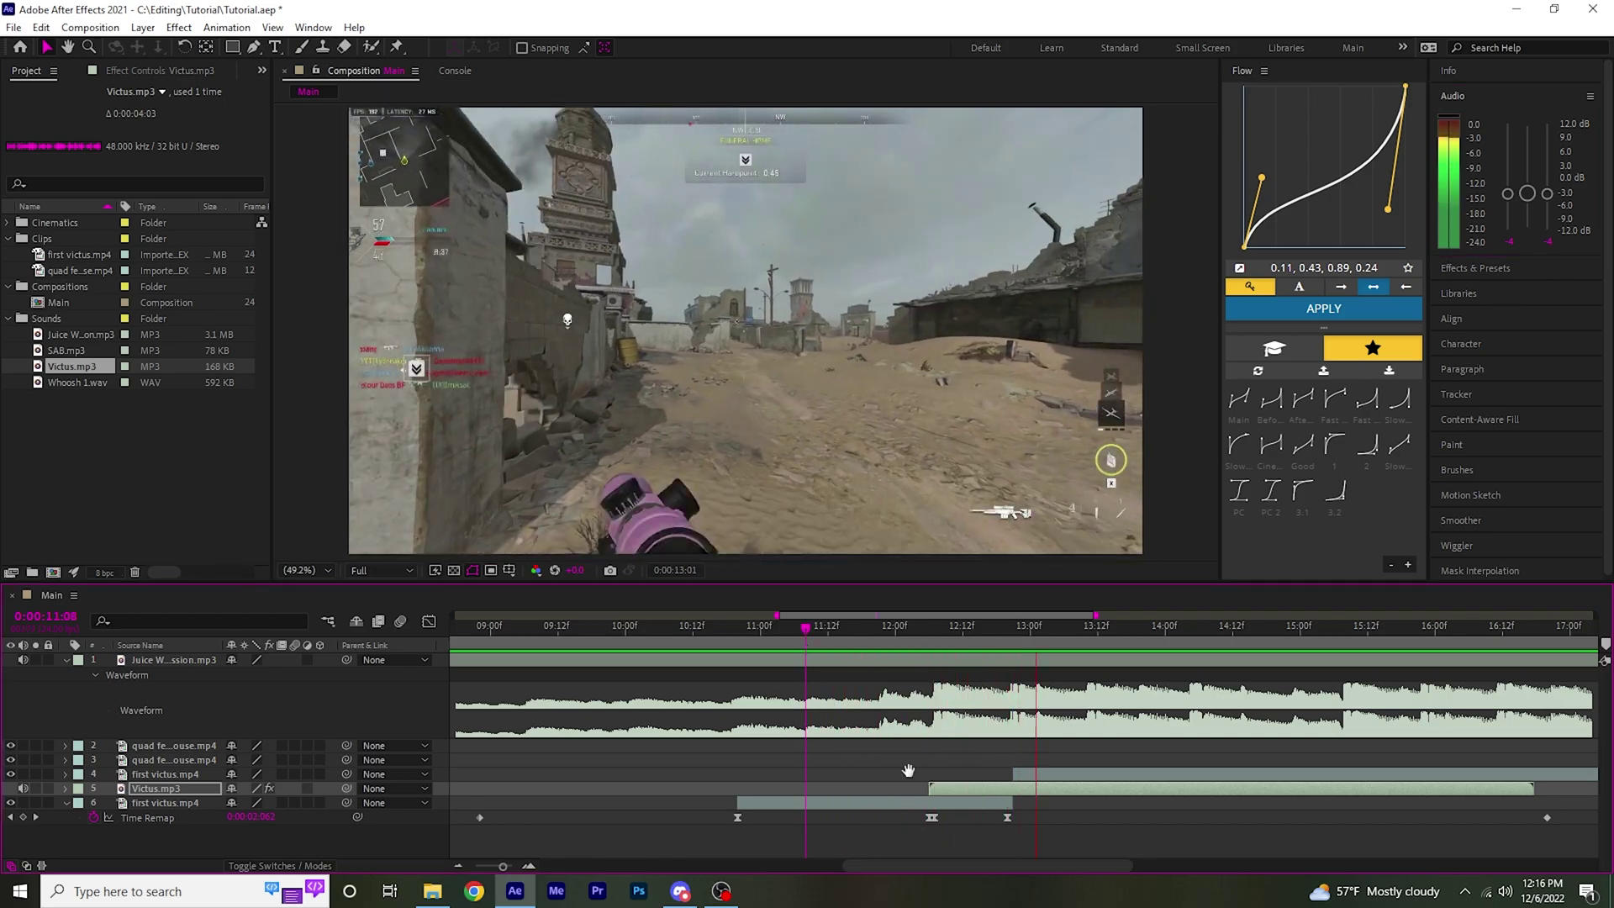
Add Whoosh 1.wav above Victus.mp3 and use its waveform to align the whoosh with the shot at 0:00:12:07
left_click(71, 392)
left_click_drag(77, 382, 827, 774)
left_click(943, 628)
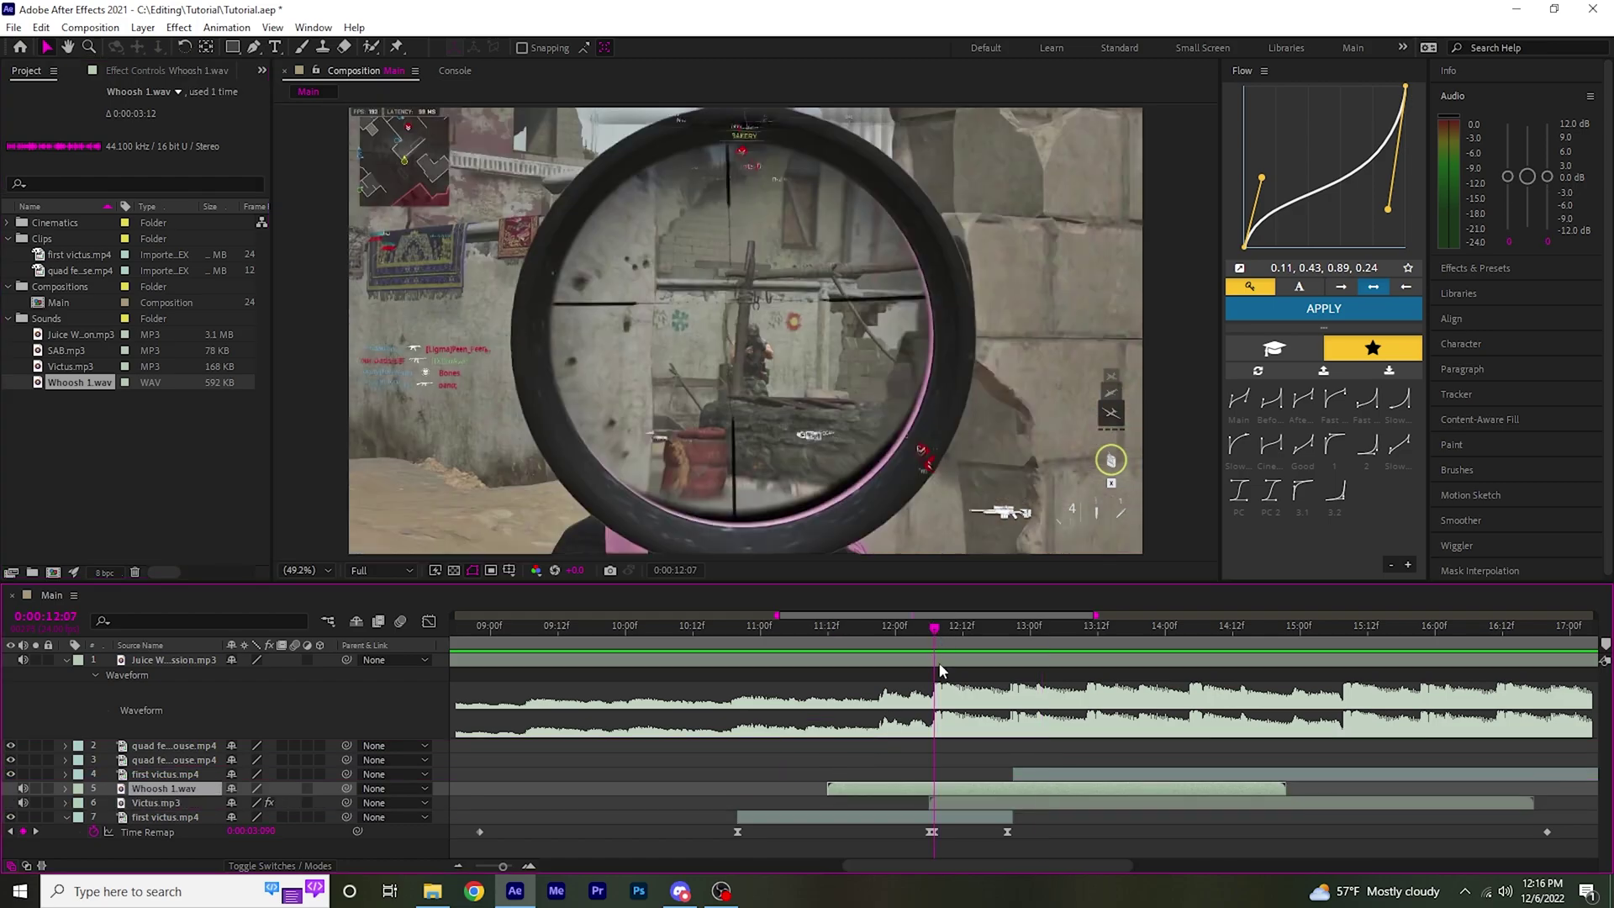
key("l")
key("l")
left_click_drag(891, 790, 906, 765)
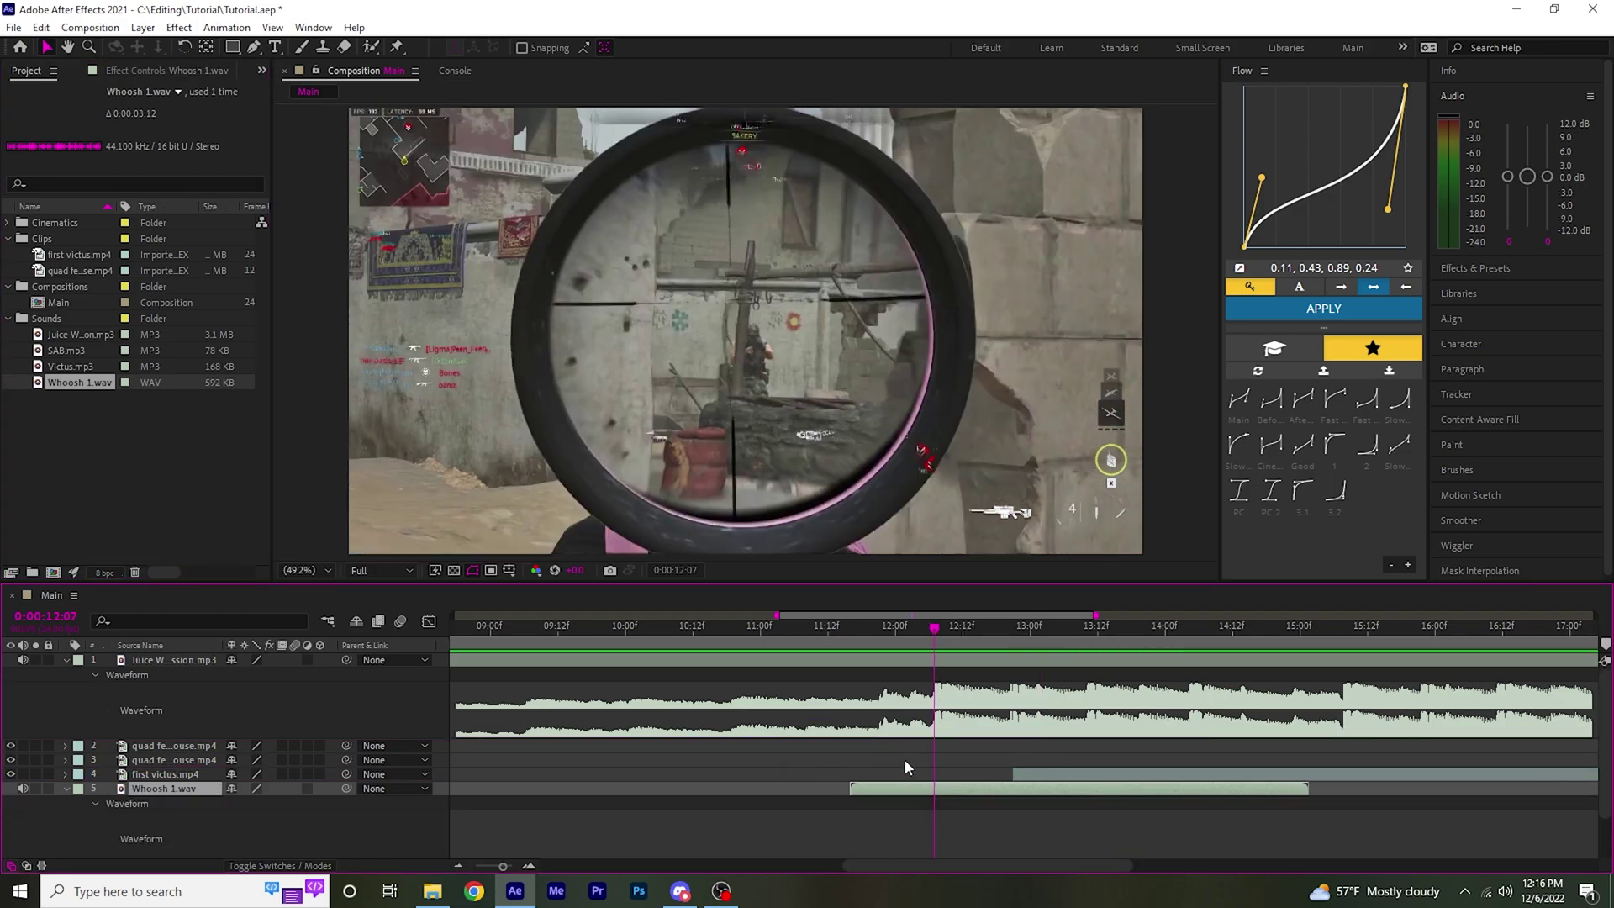
scroll(221, 742, "down", 2)
left_click(66, 745)
Listen to the whoosh from 0:00:11:09 and set both audio channel levels of Whoosh 1.wav to -2 dB
left_click(809, 654)
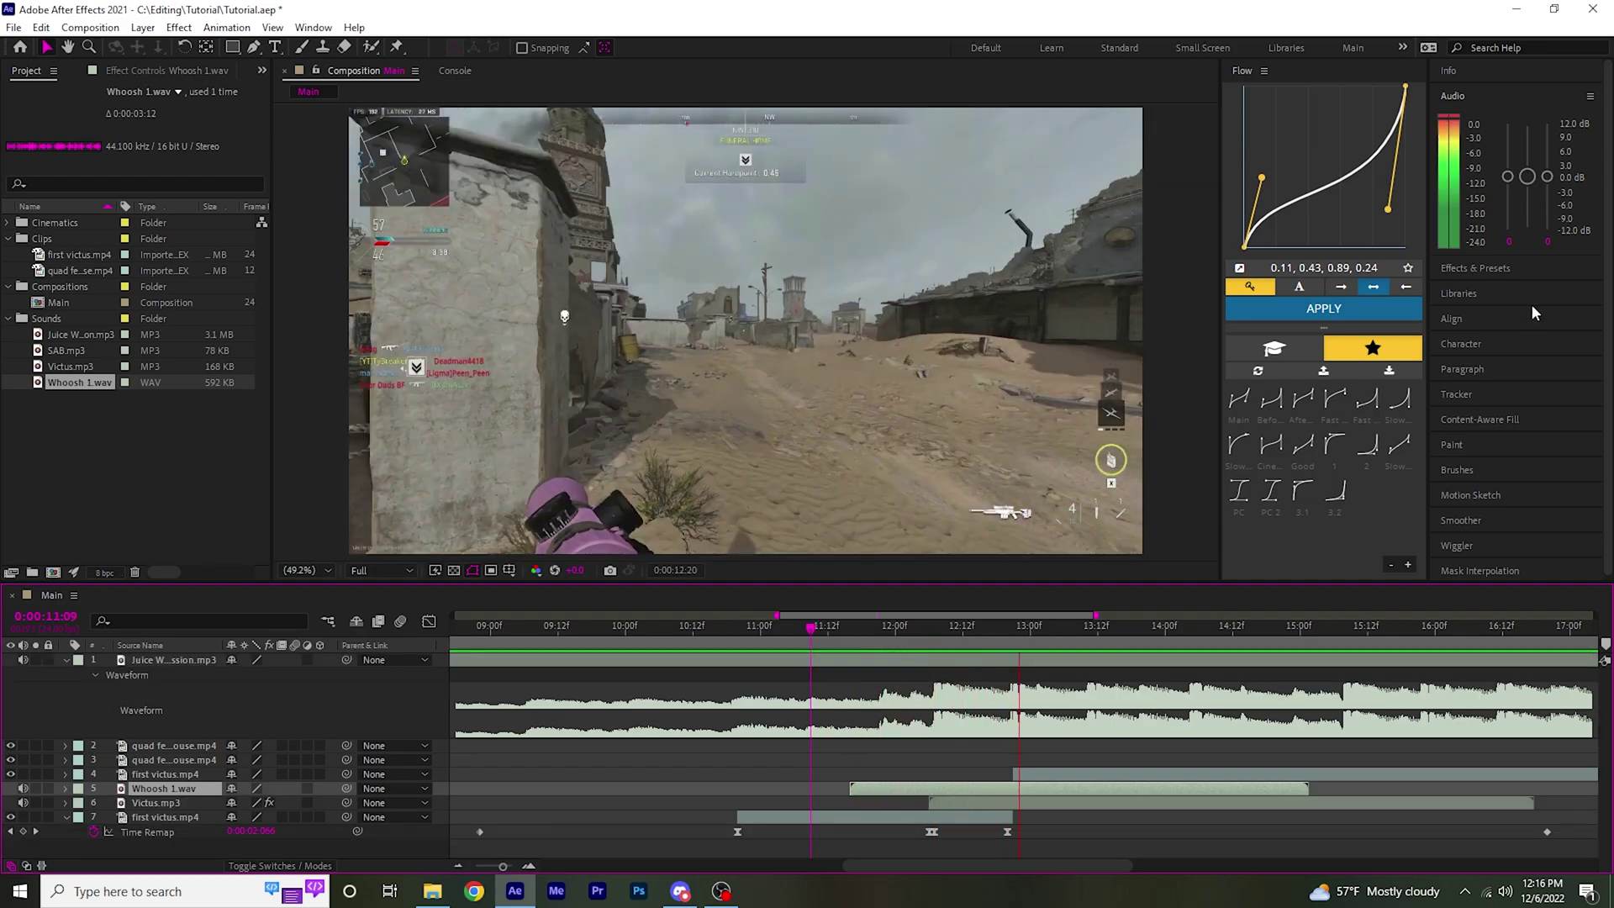
left_click(1508, 243)
key("Tab")
type("2-")
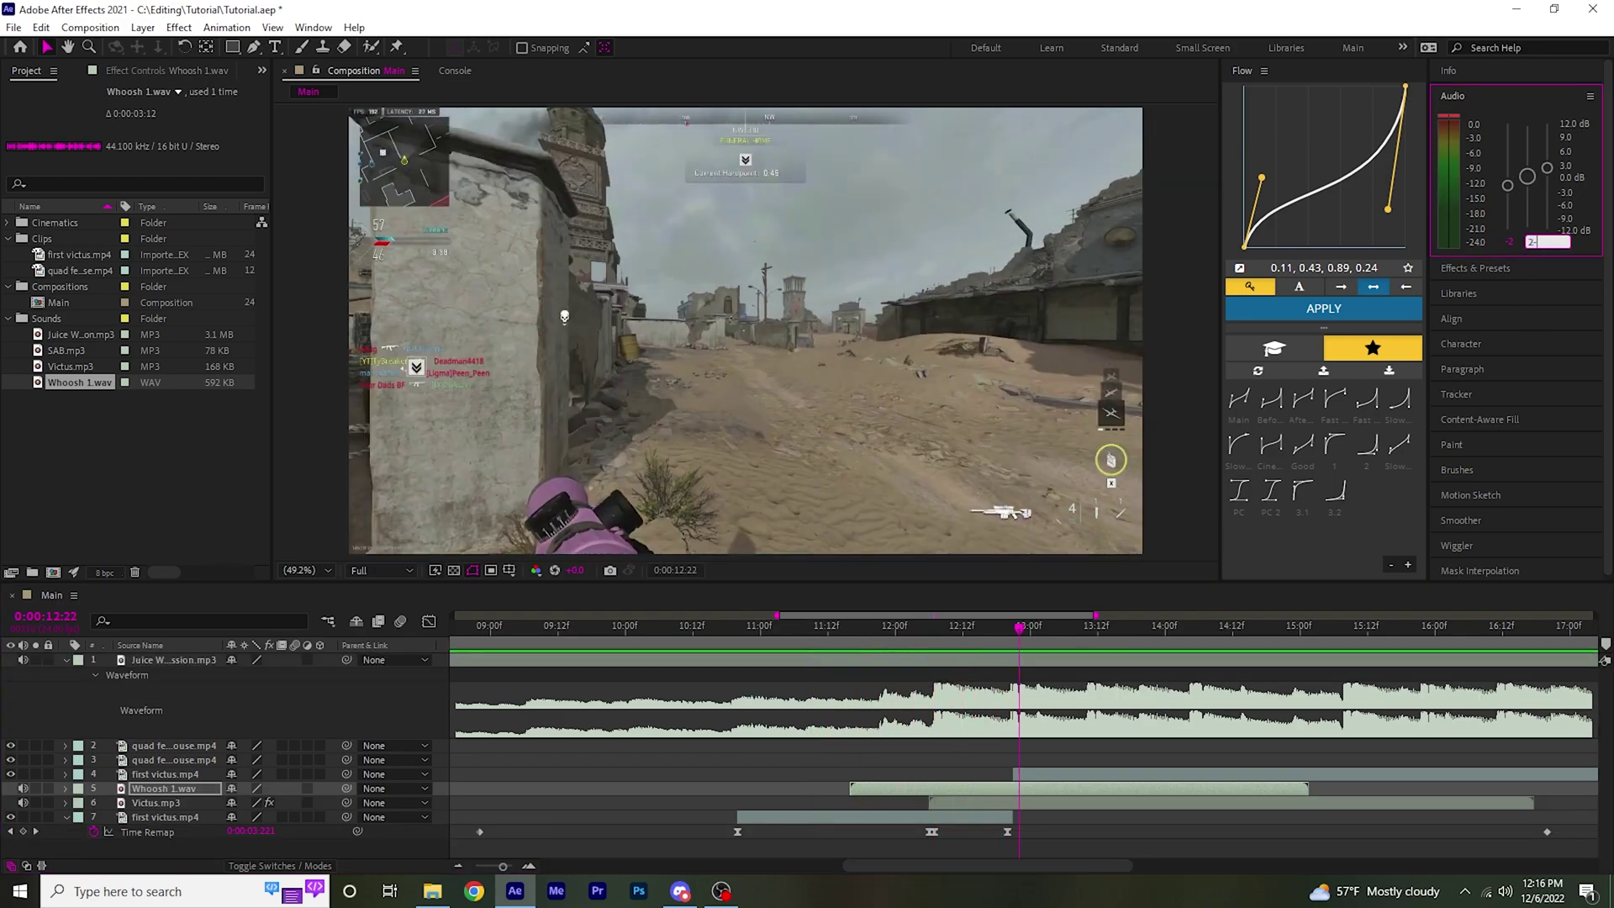
type("-2")
key("Return")
Play back the clip from 0:00:10:20 to check the whoosh and gunshot together
left_click(739, 646)
key("space")
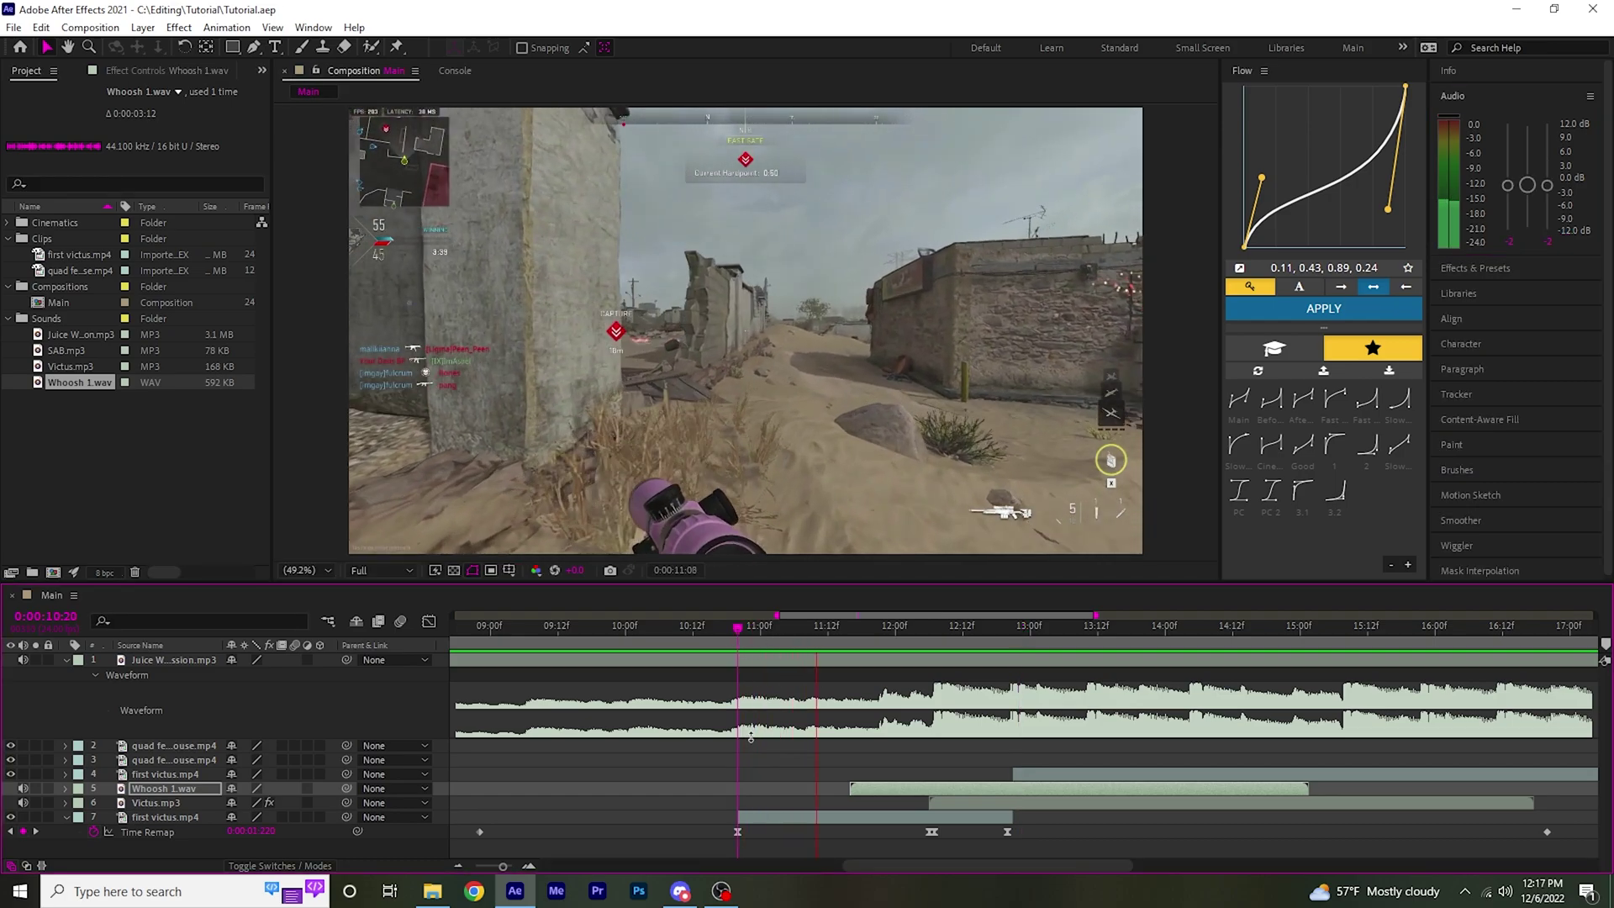
key("space")
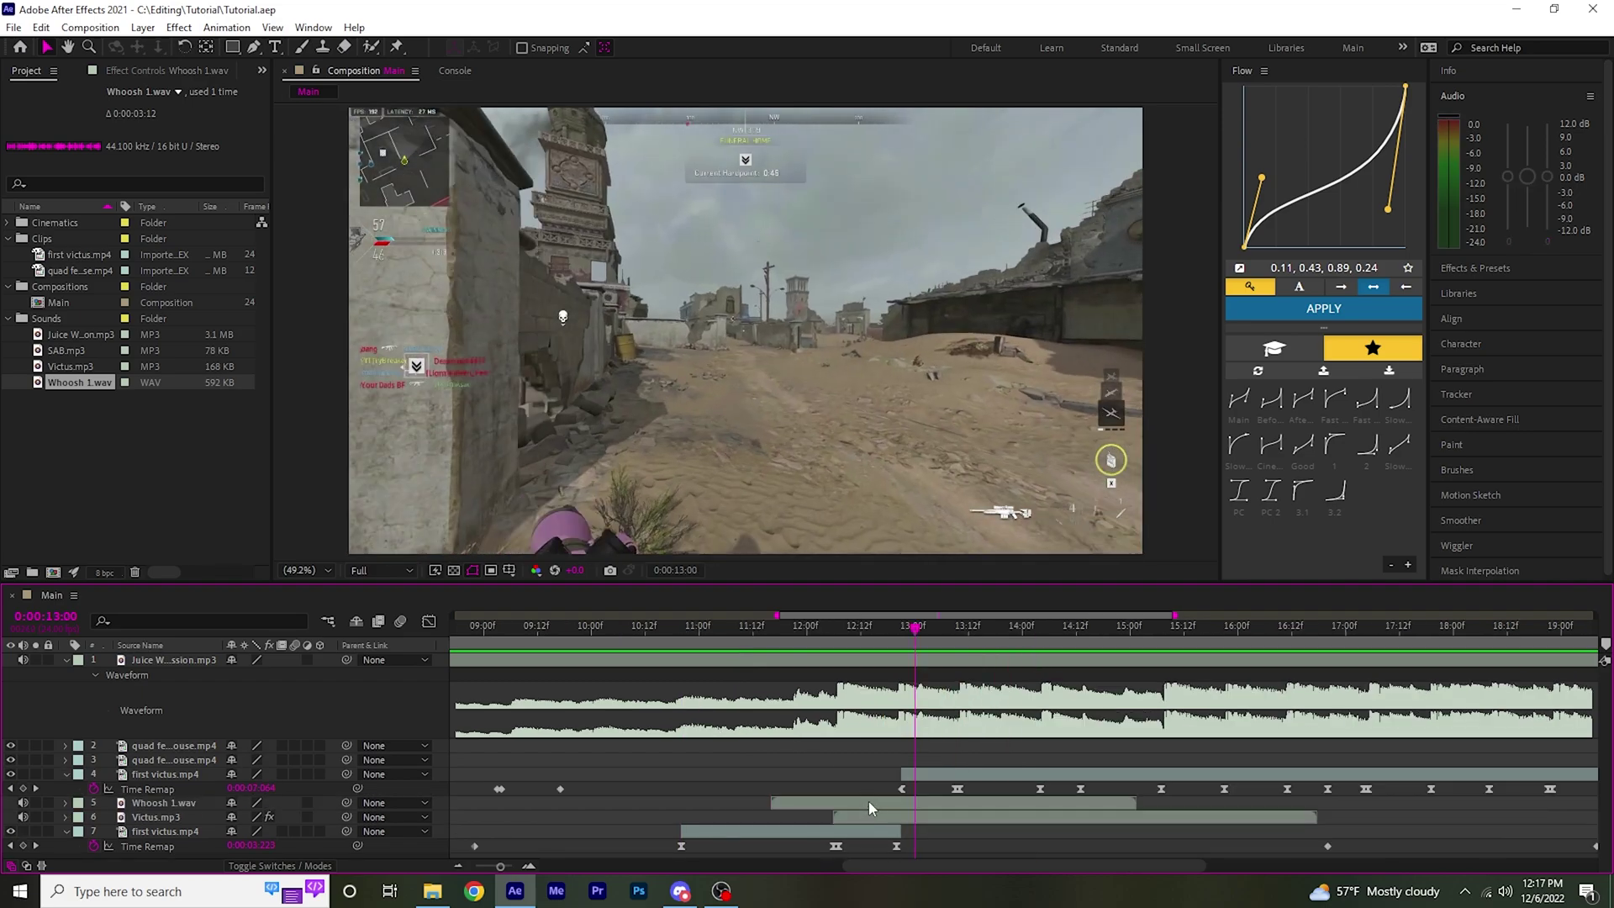
Duplicate the Whoosh 1.wav and Victus.mp3 layers onto the remaining shots of the second clip and play back from 0:00:10:20
left_click(870, 805)
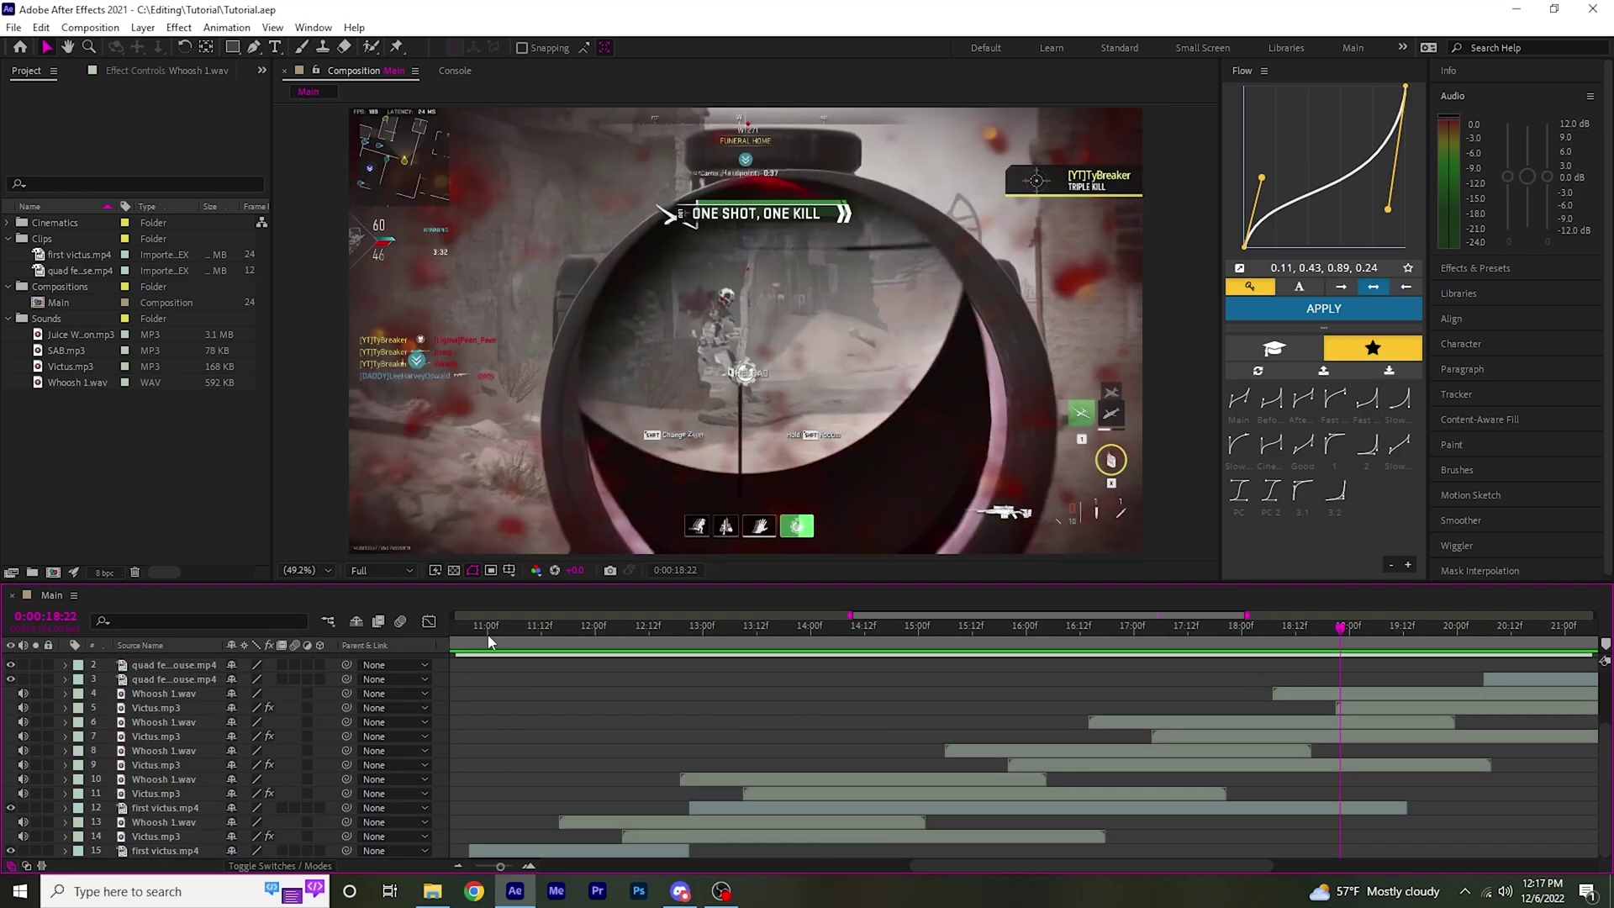
key("space")
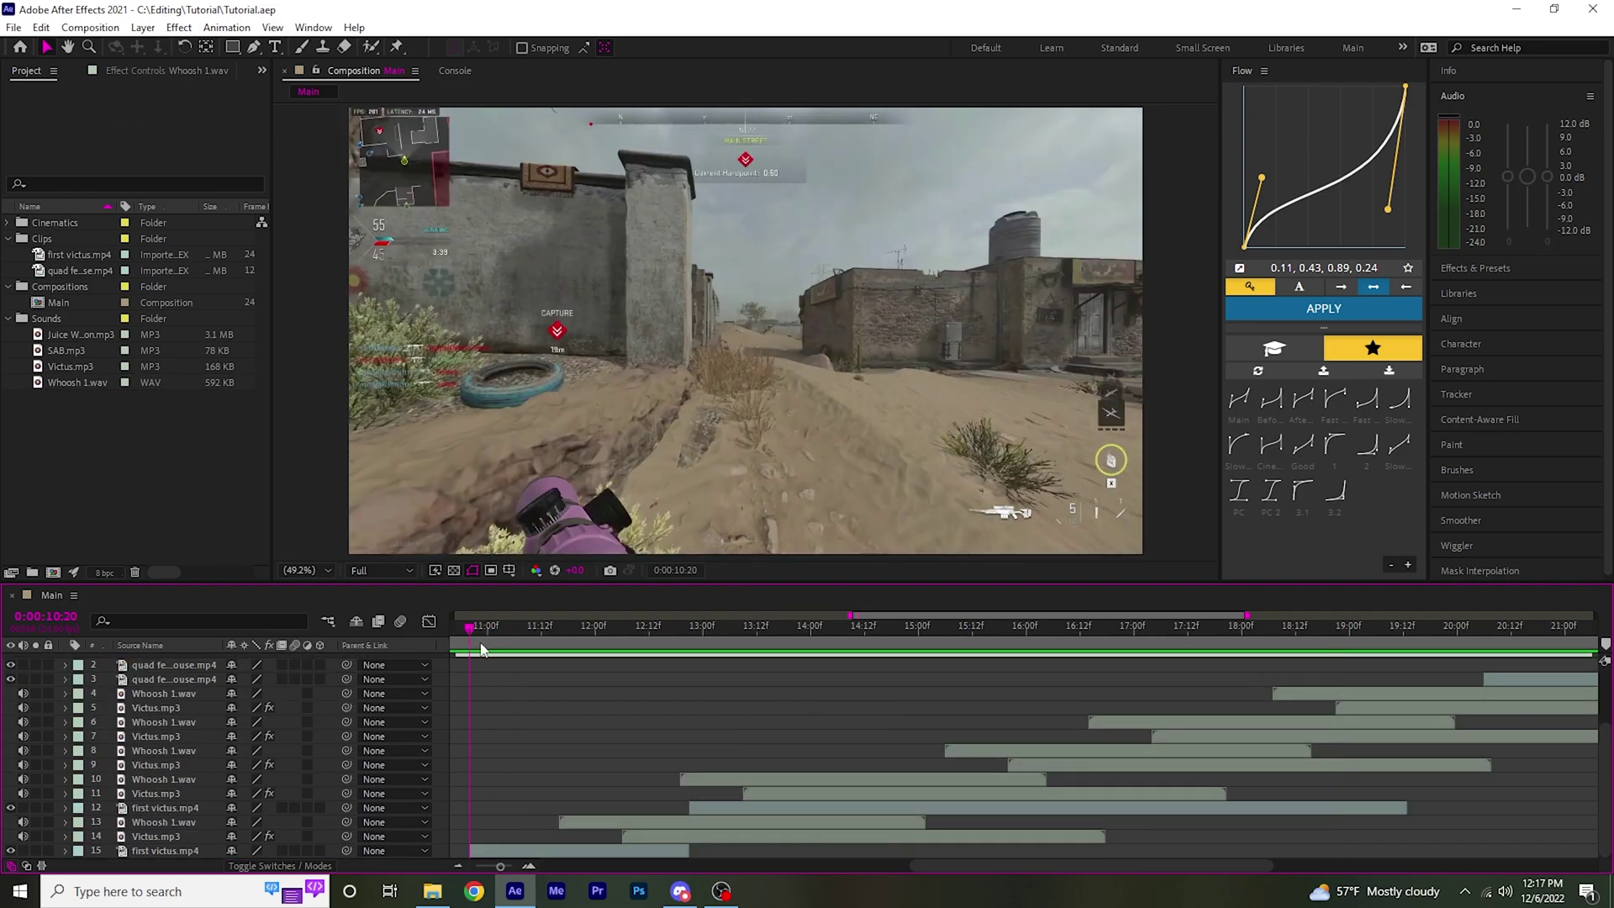
key("space")
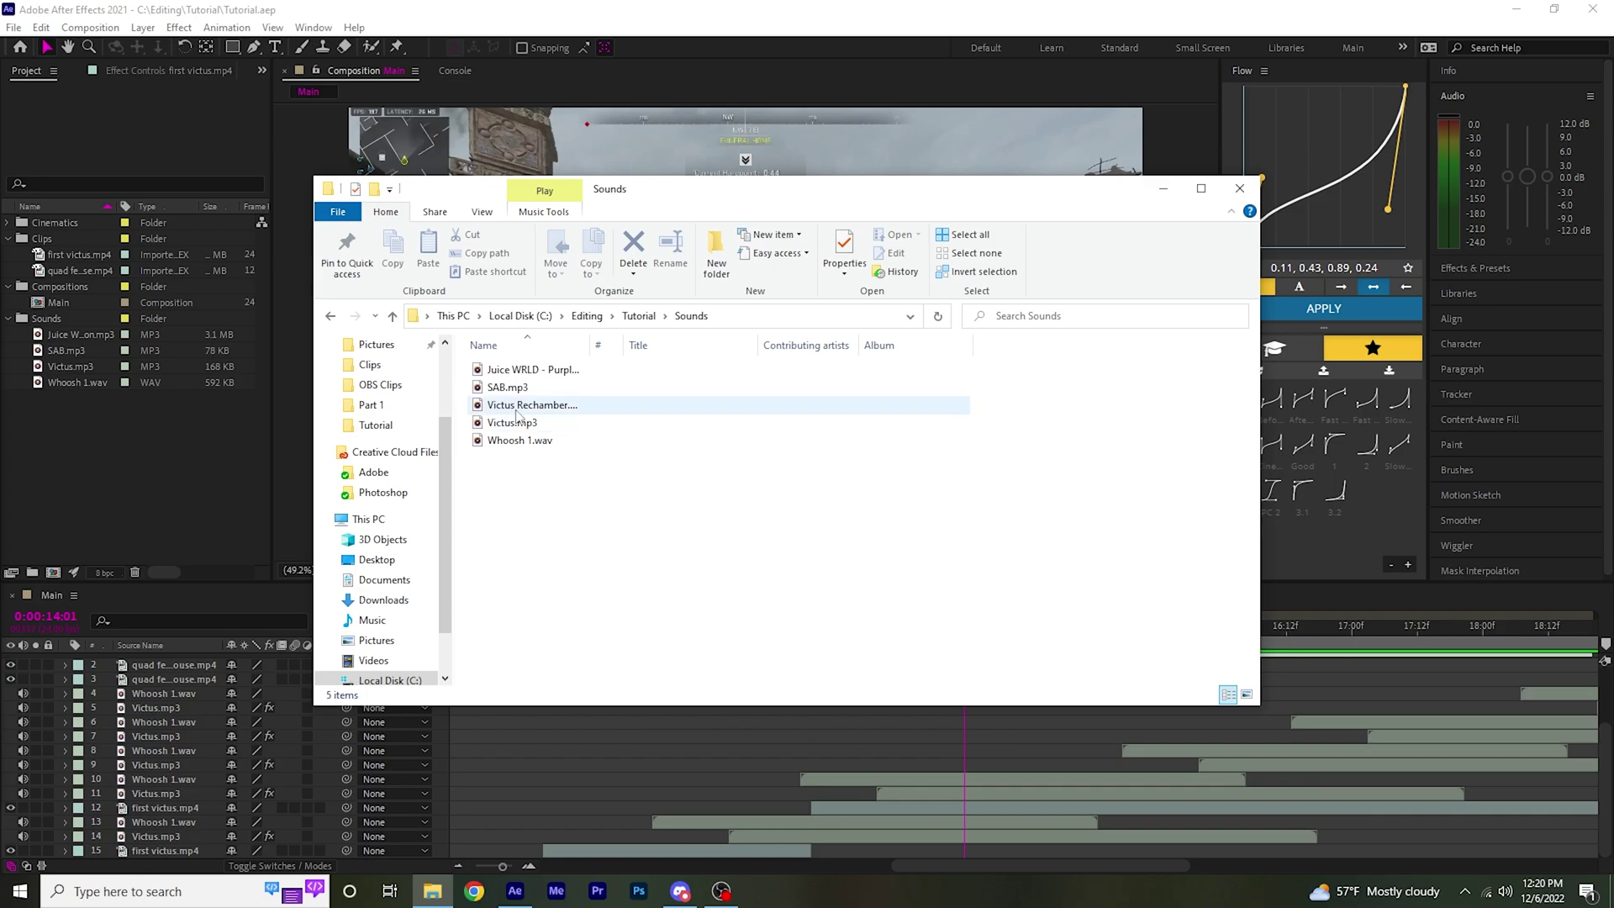
Import Victus Rechamber.mp3, add it near 0:00:14:01, and copy the Bass & Treble and Reverb effects from Victus.mp3 onto it
left_click_drag(516, 410, 87, 373)
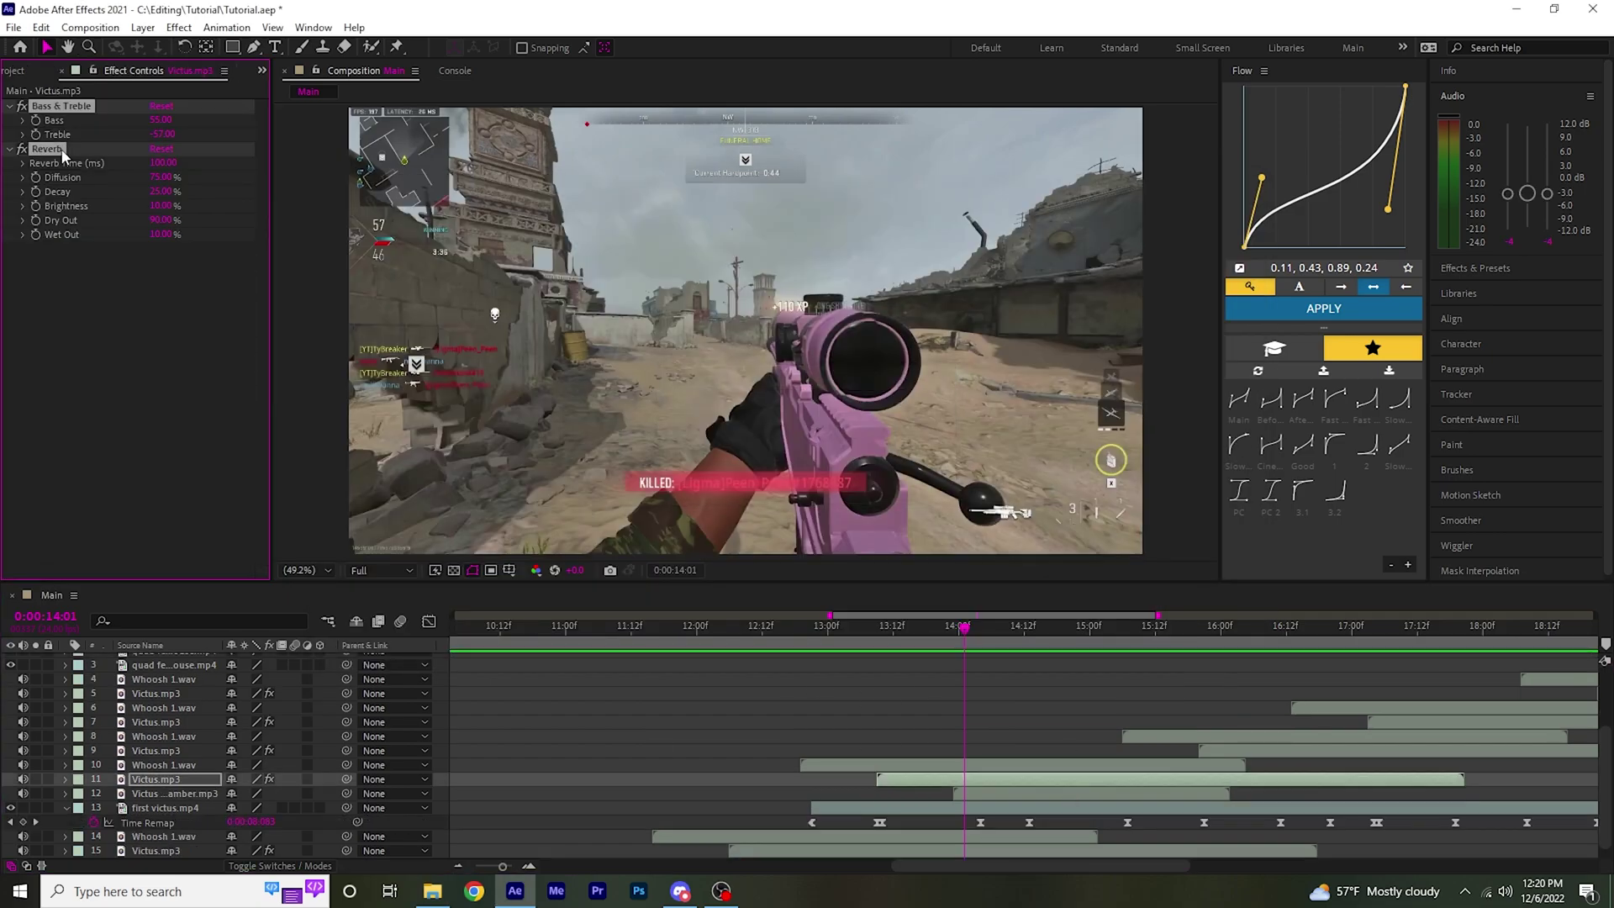
left_click(1032, 794)
scroll(1008, 739, "down", 1)
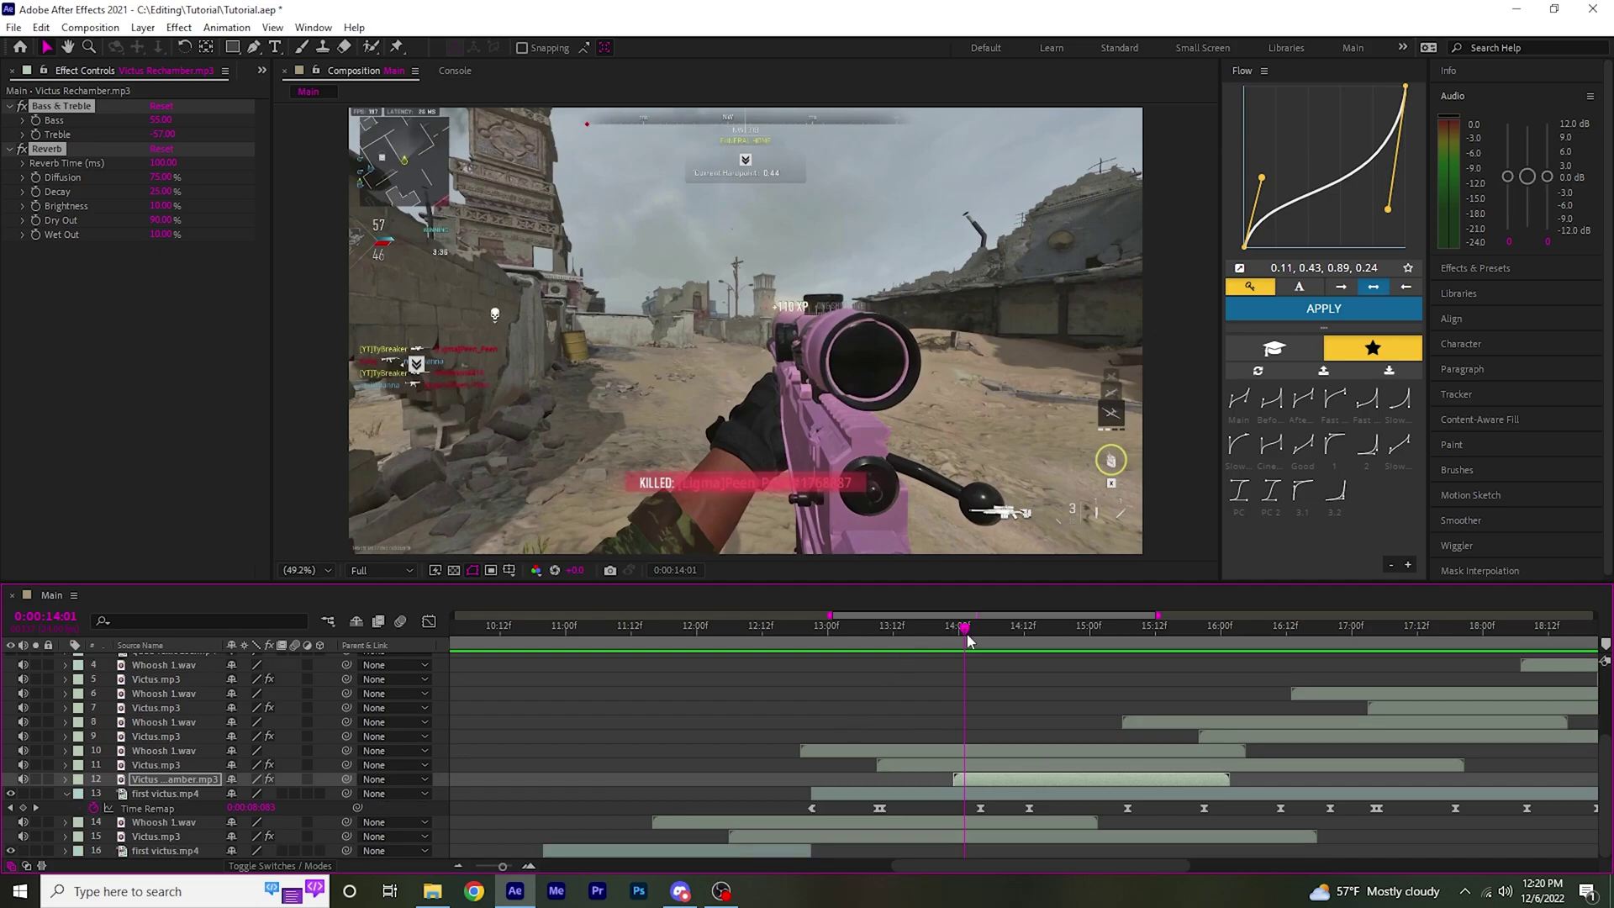
Show the Victus Rechamber.mp3 waveform and shift the layer slightly later to match the rechamber motion at 0:00:14:04
left_click(975, 642)
key("l")
key("l")
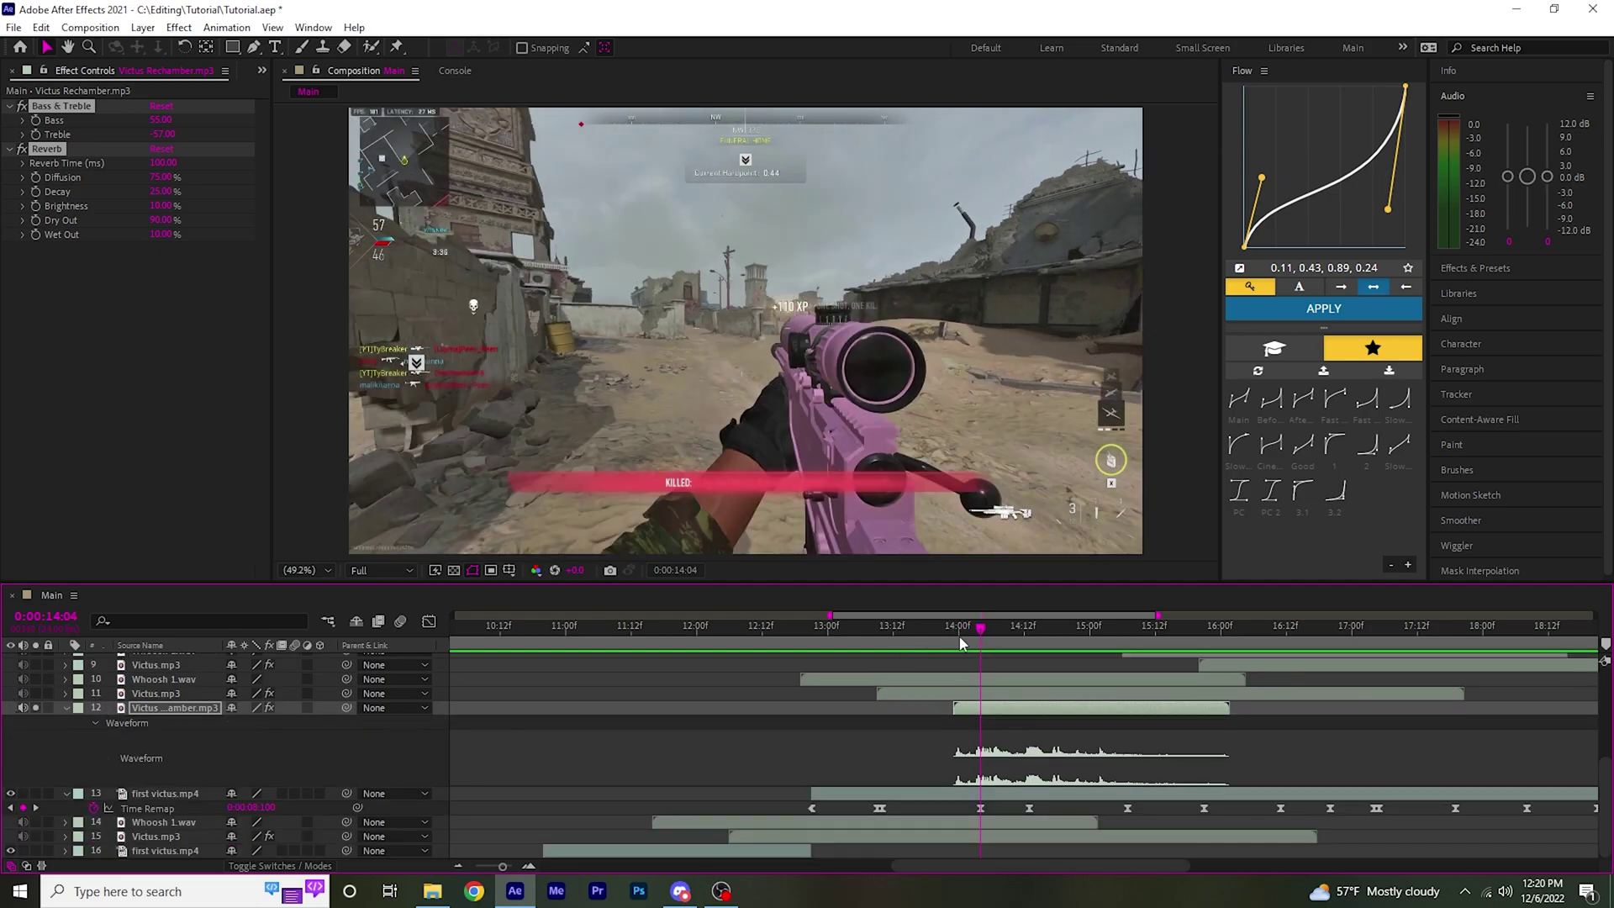
left_click_drag(989, 715, 994, 716)
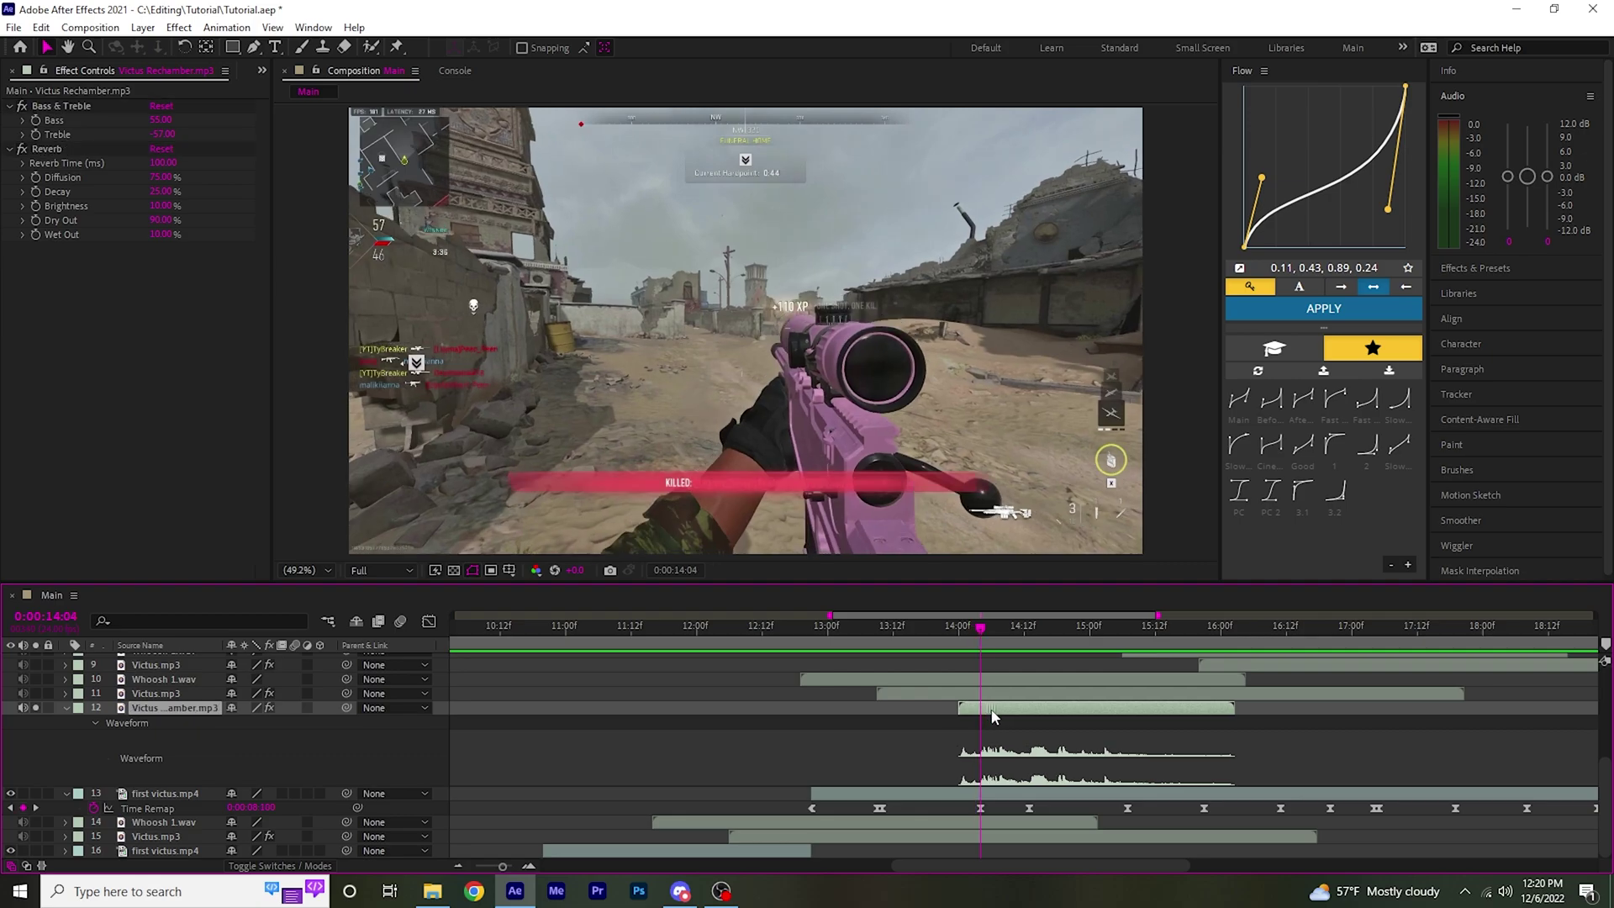
Move the Victus Rechamber.mp3 layer later so it starts at about 0:00:14:12, and play back from 0:00:14:02
left_click_drag(980, 634, 1024, 648)
key("space")
key("space")
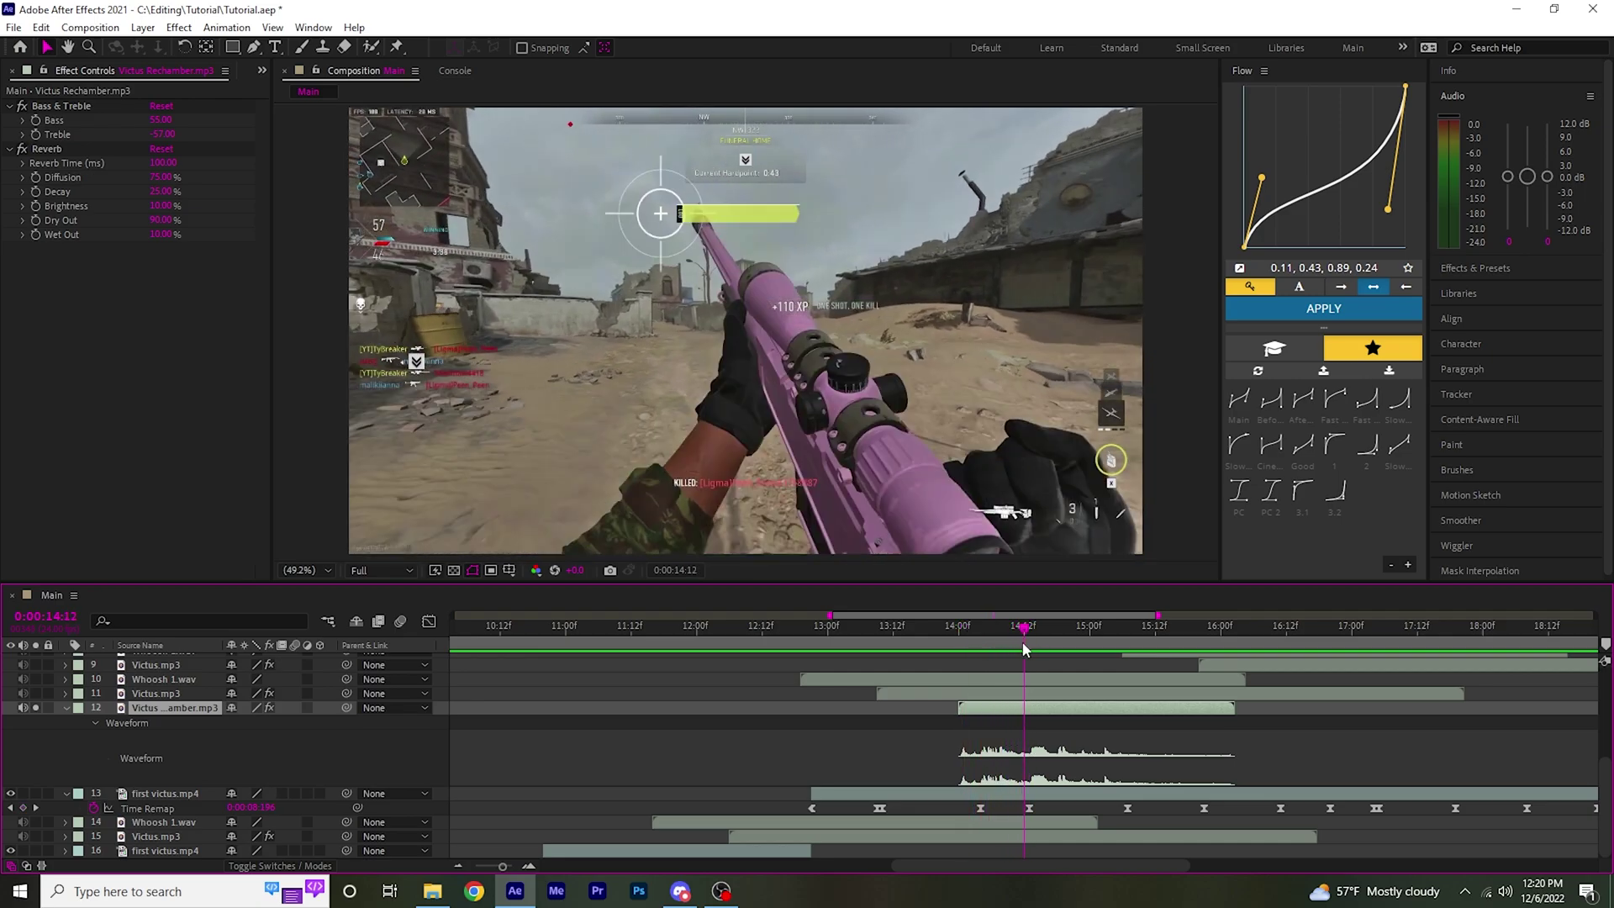
left_click_drag(989, 716, 1049, 709)
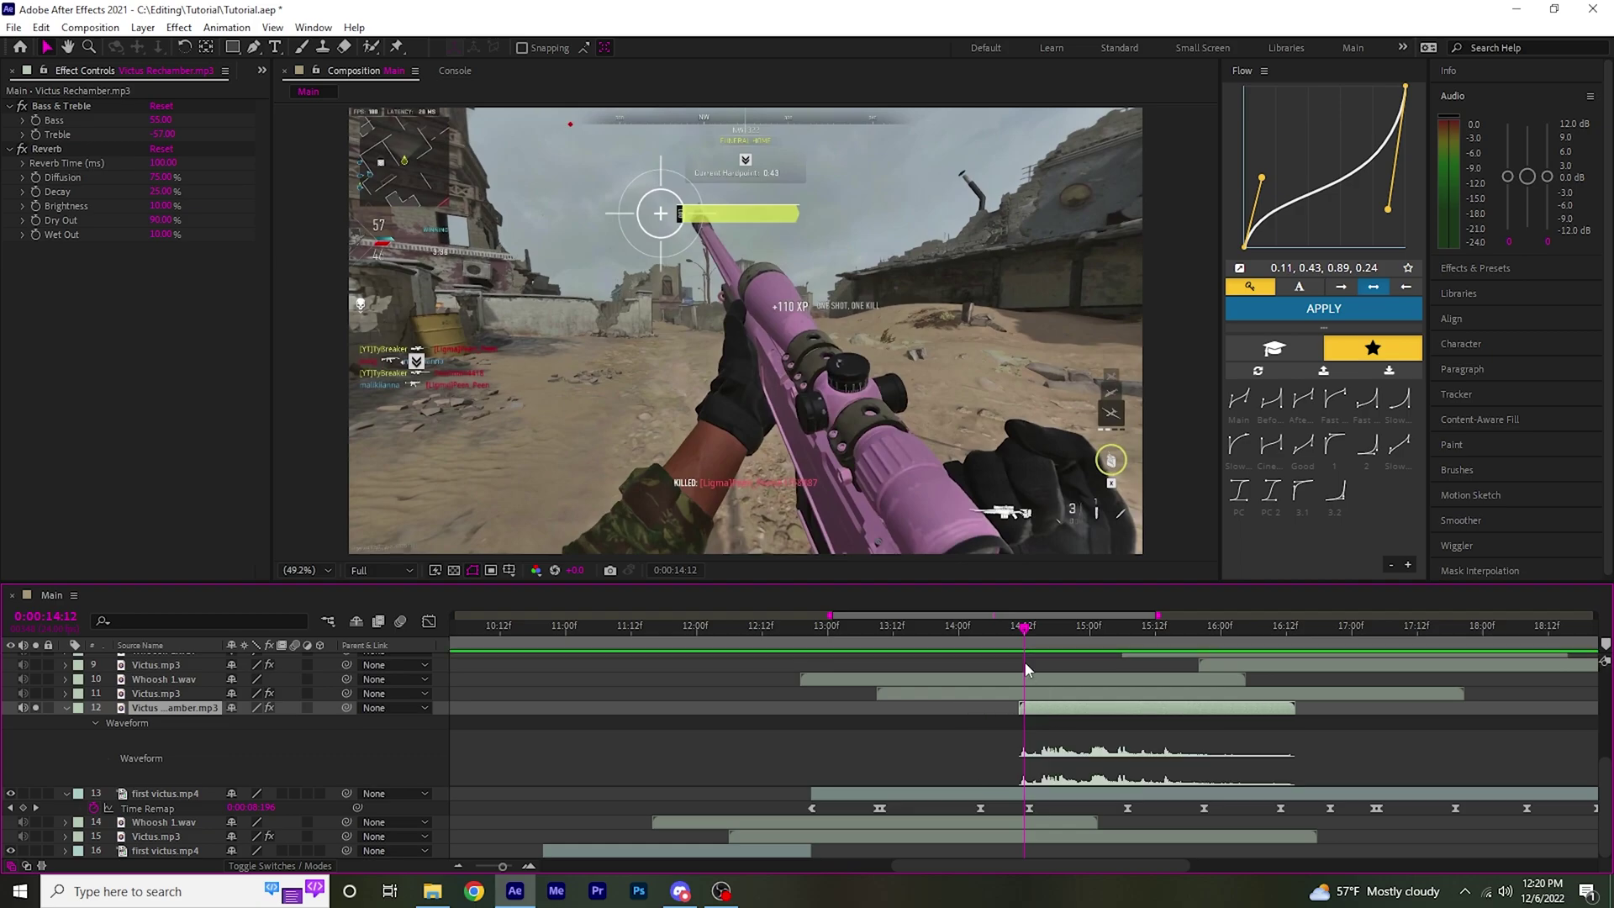
left_click_drag(967, 639, 981, 641)
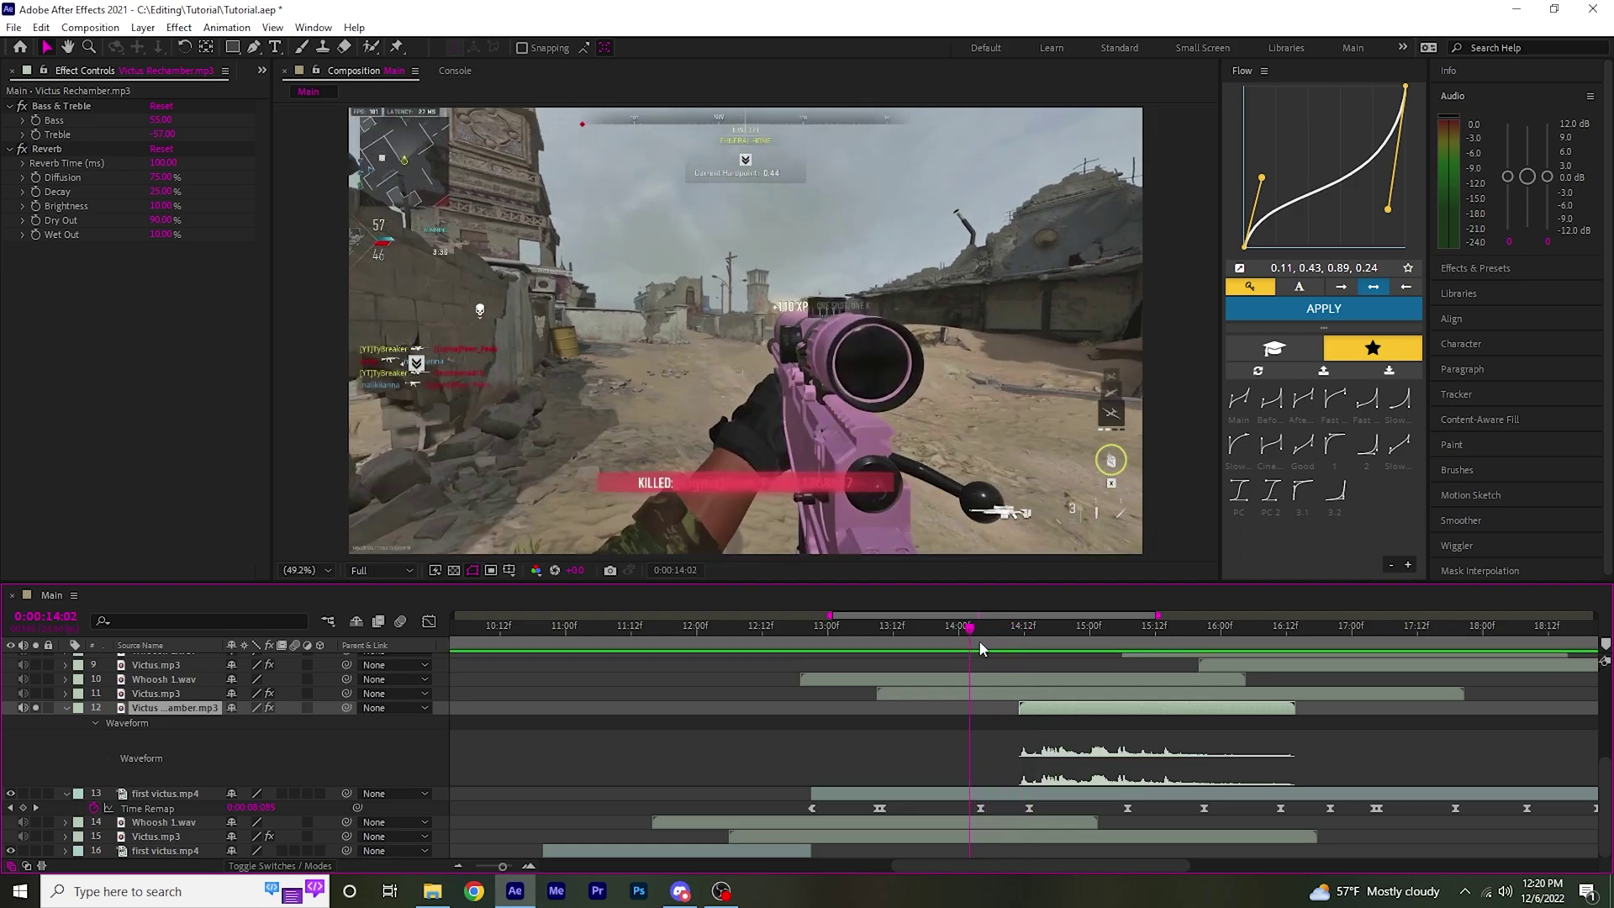
key("space")
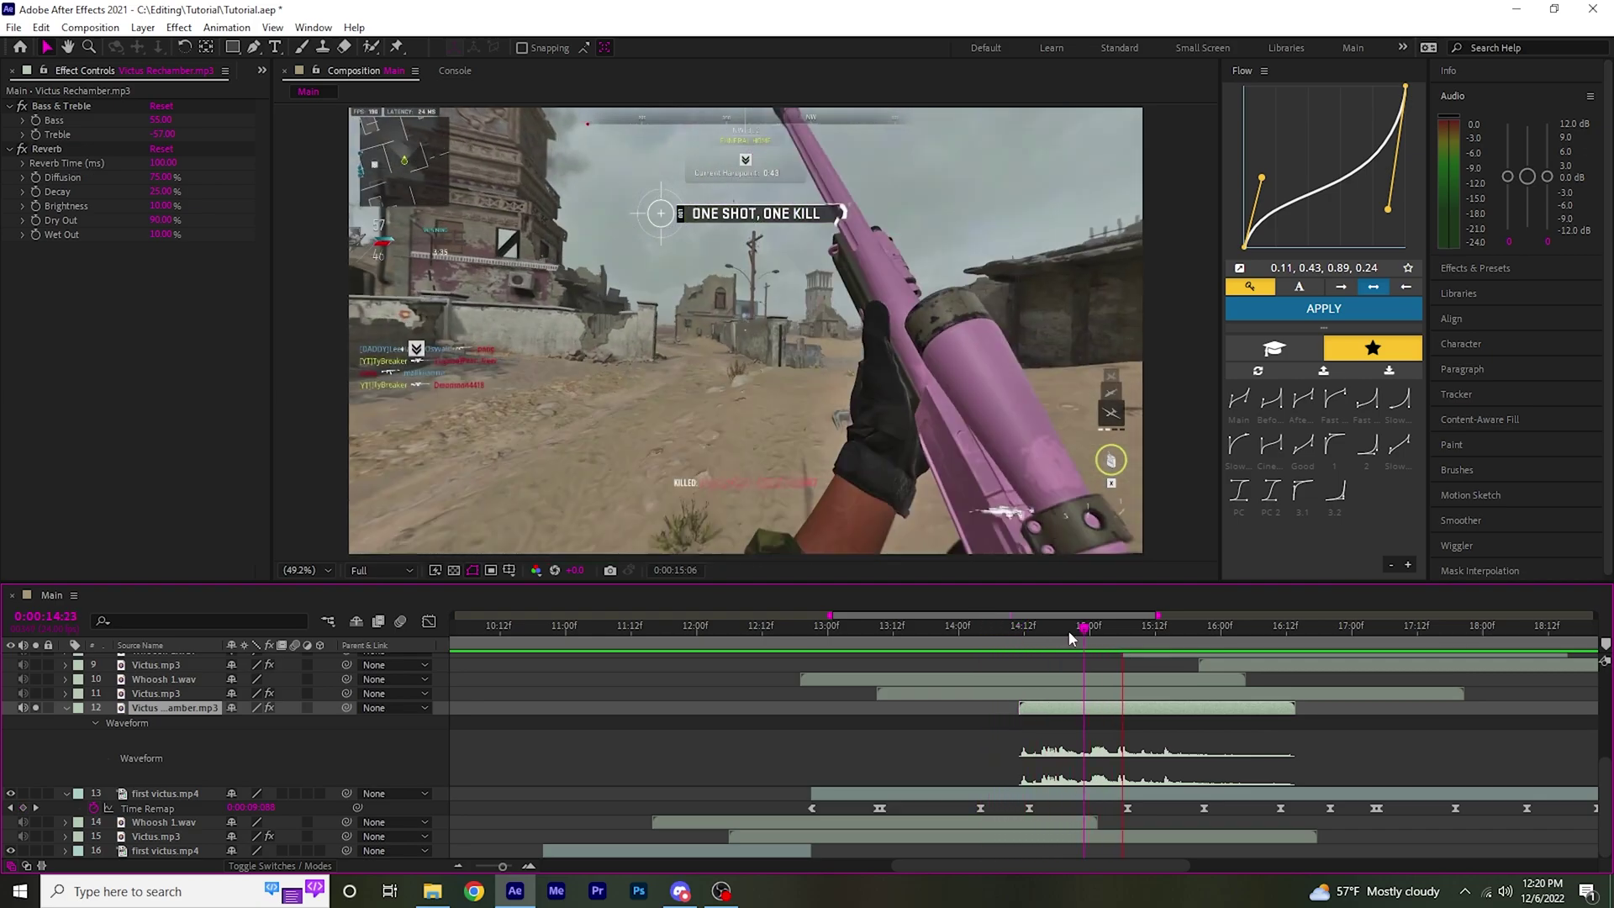
Trim the end of the Victus Rechamber.mp3 layer to about 0:00:14:21 and play back the shortened sound from 0:00:14:02
left_click(1057, 639)
left_click_drag(1047, 643, 969, 642)
key("alt+]")
key("space")
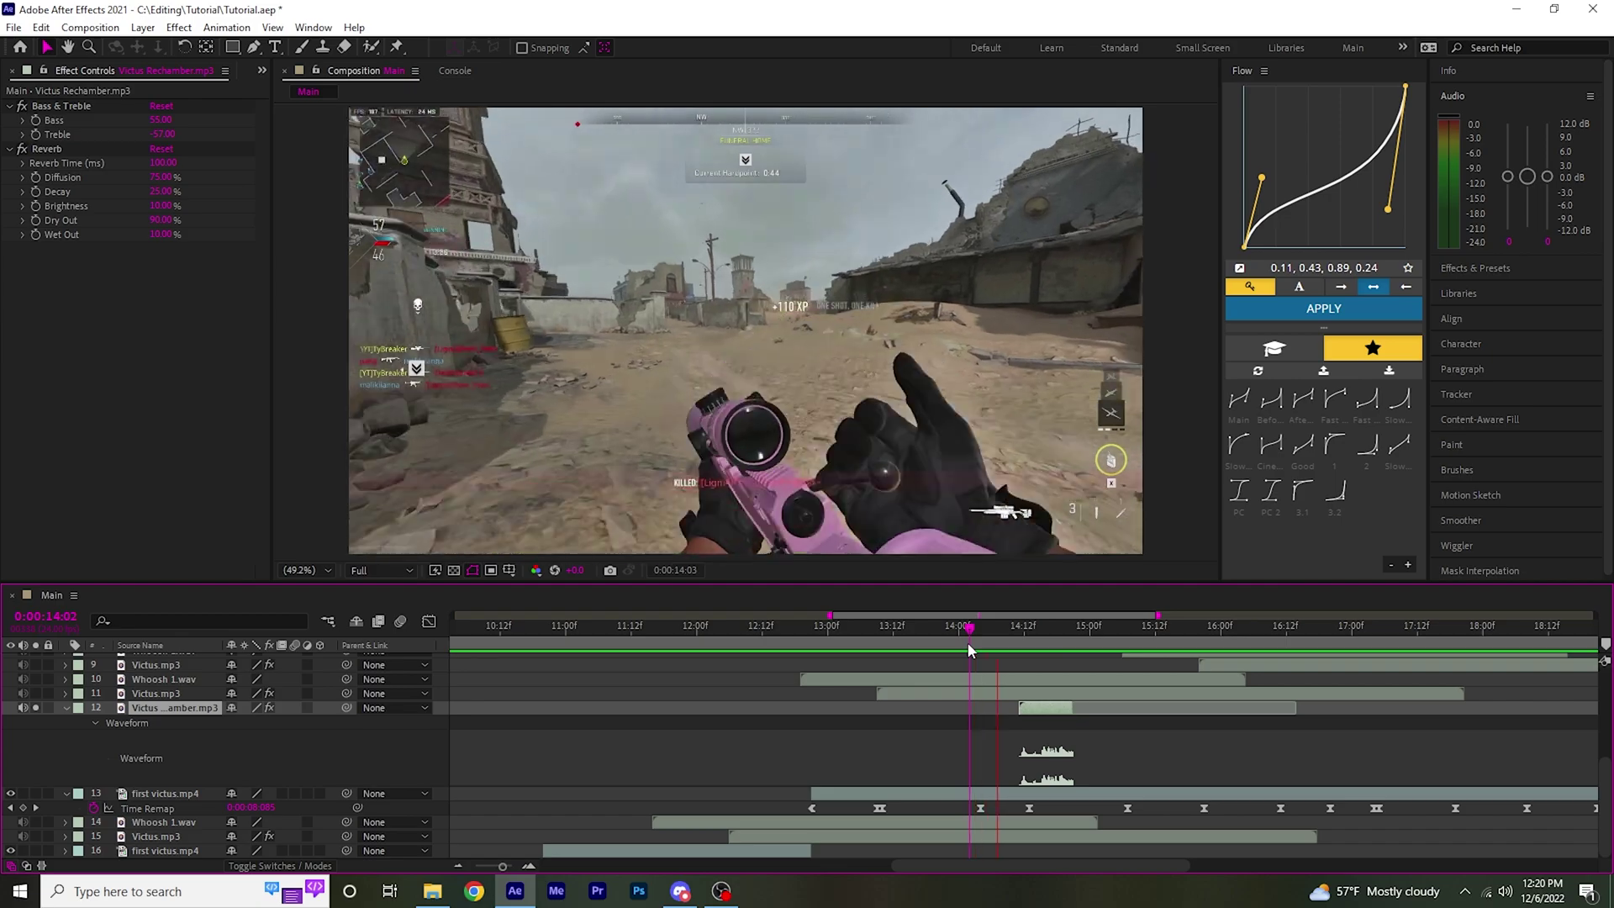
key("space")
key("space")
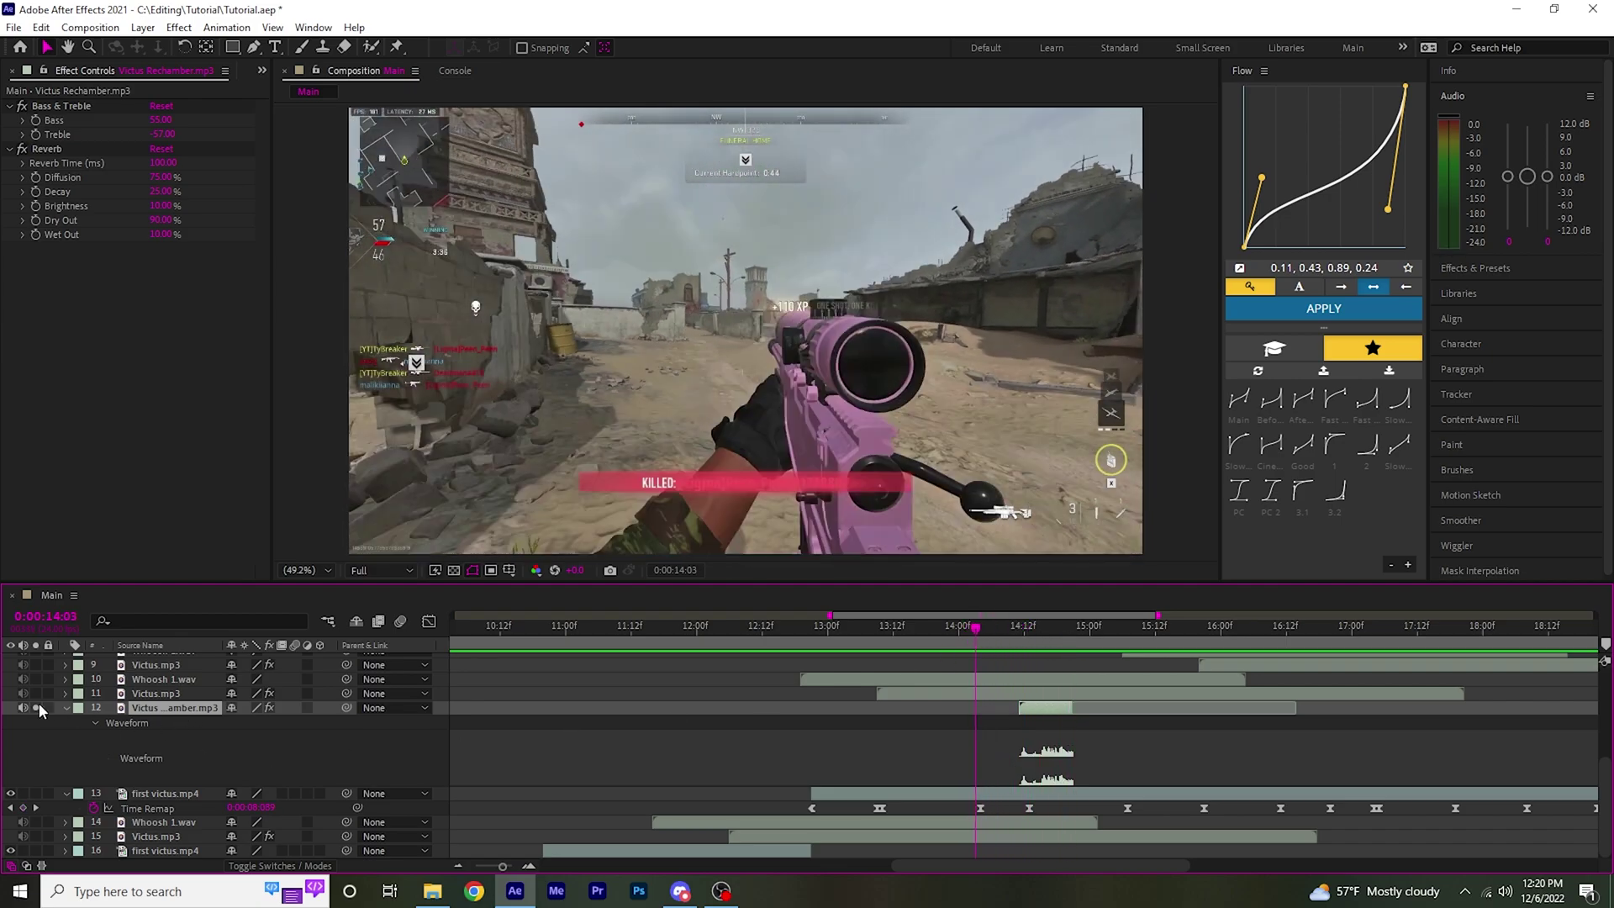
Unsolo the Victus Rechamber.mp3 layer, shift it about two frames earlier, and play it back with the other sounds
left_click_drag(967, 640, 914, 641)
key("space")
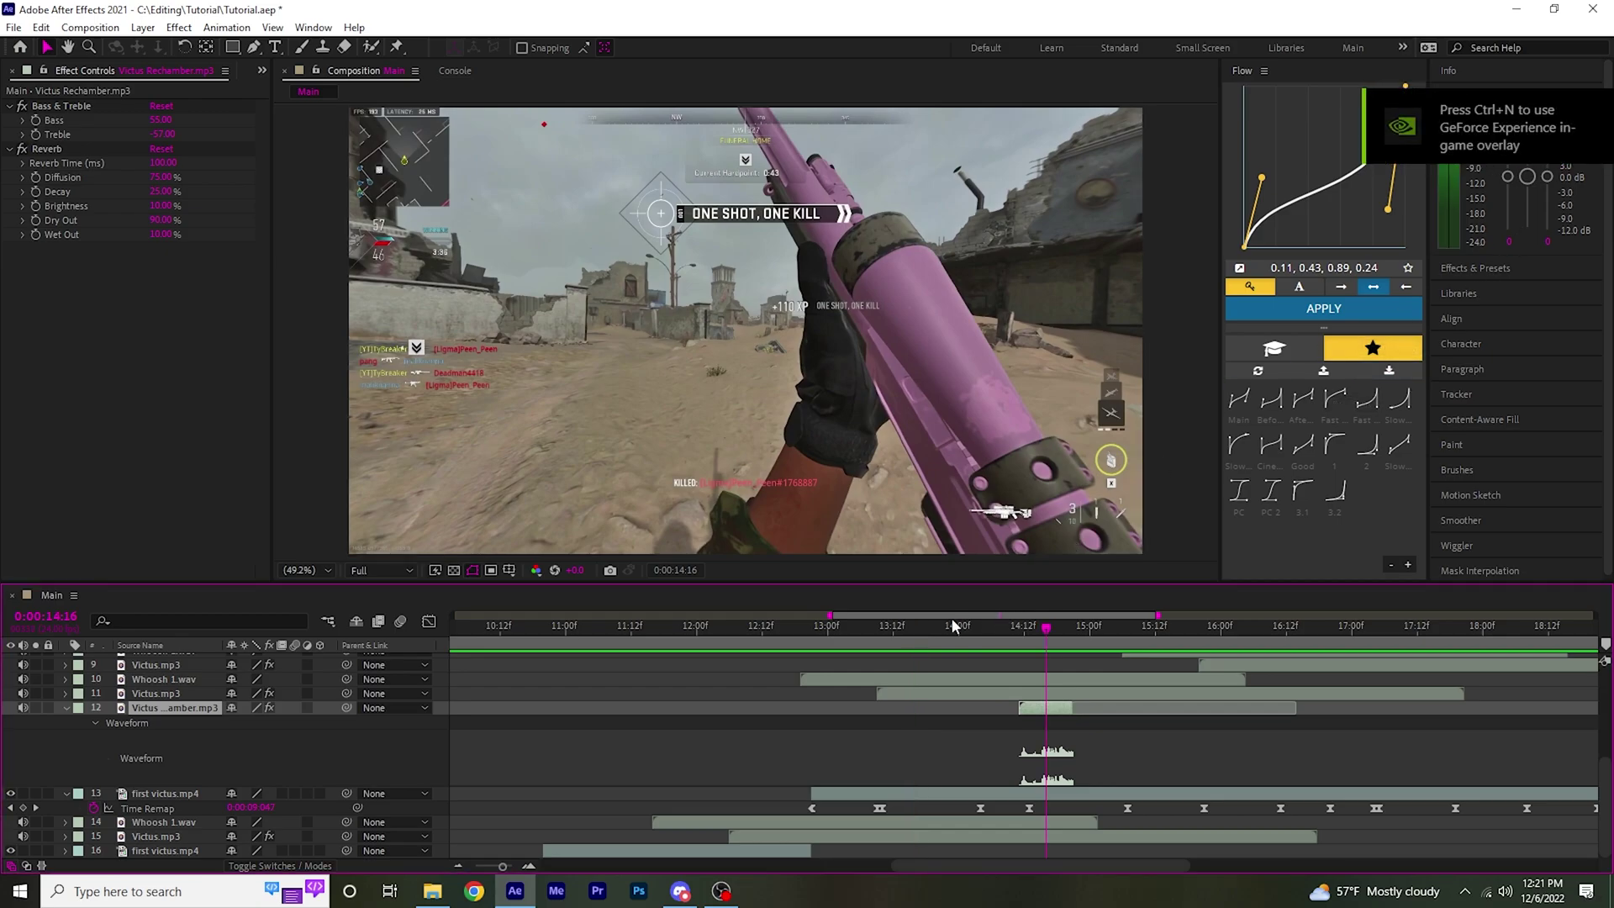
left_click(814, 628)
key("space")
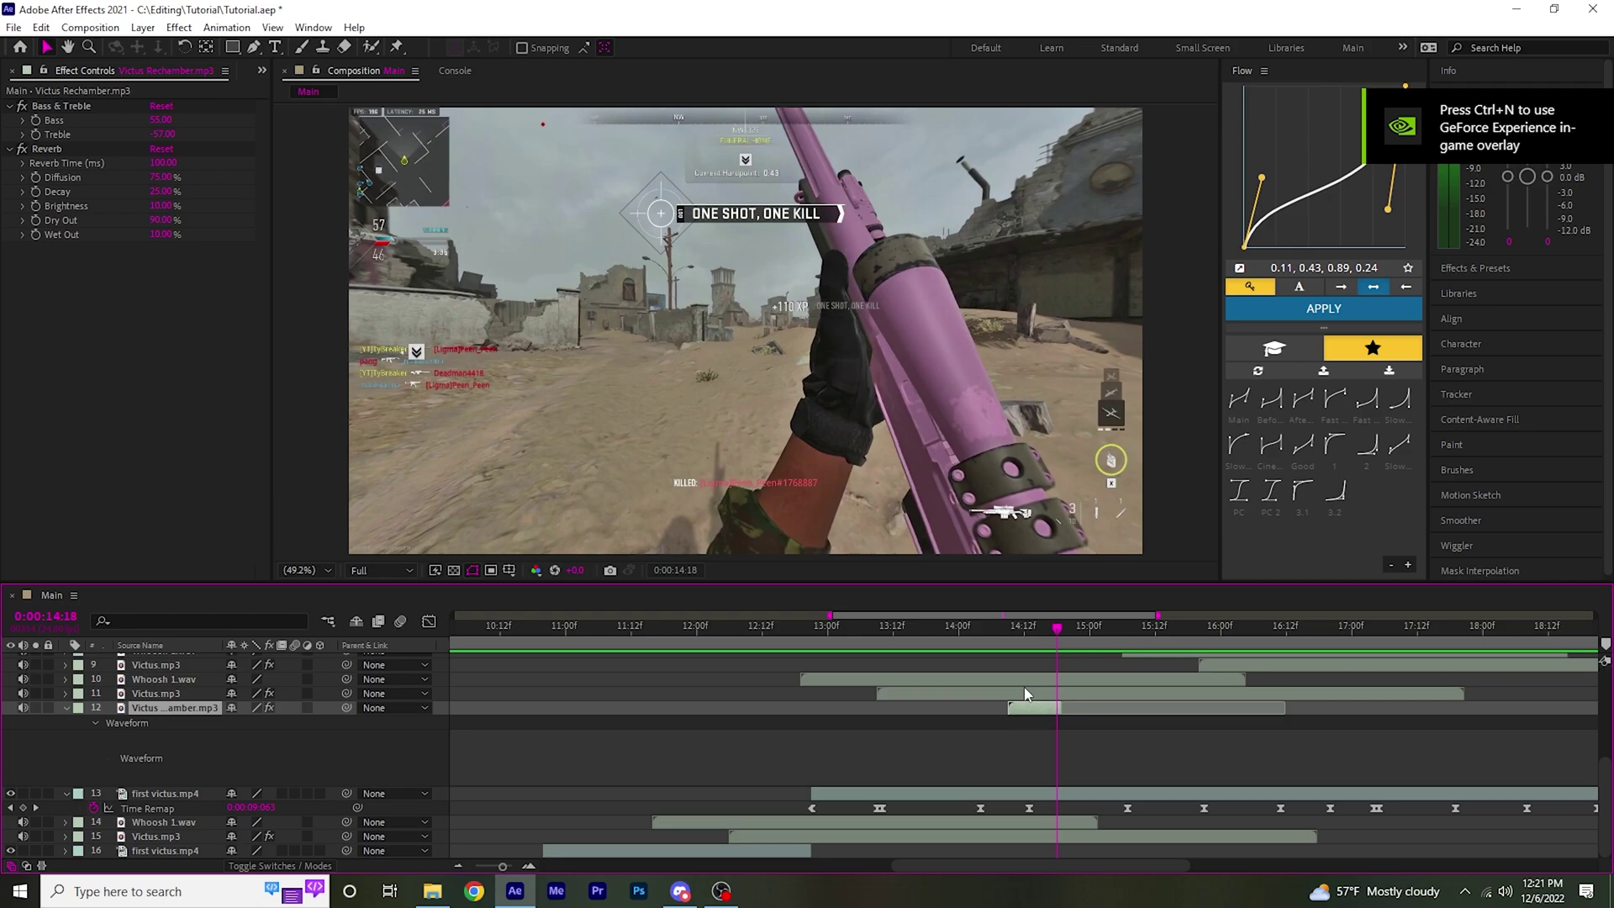
left_click(980, 630)
key("space")
key("space")
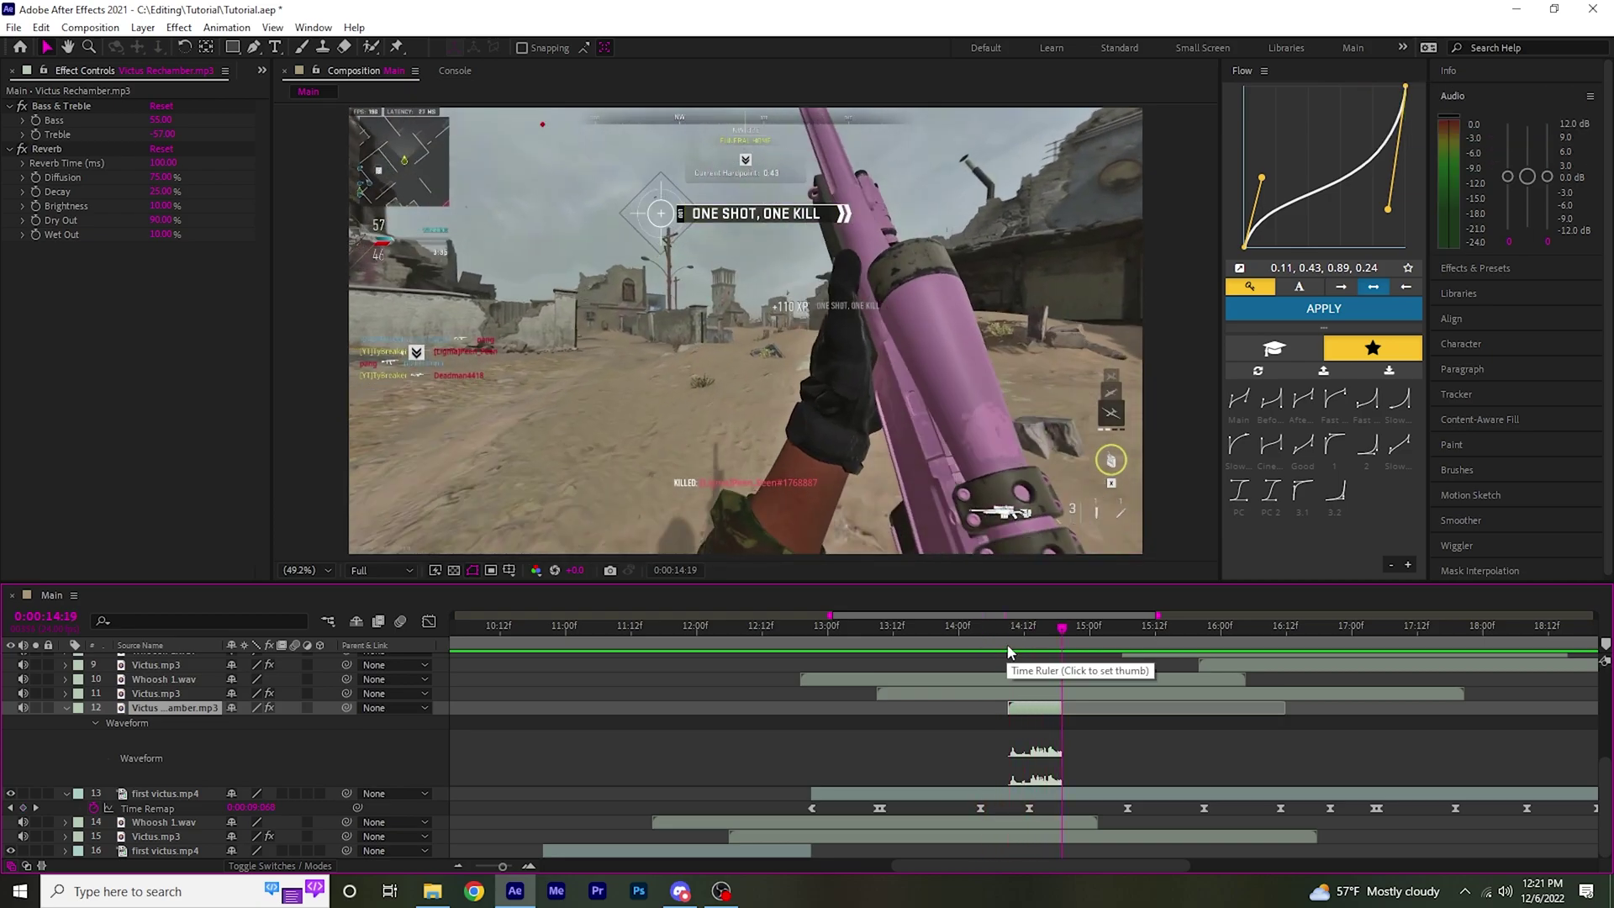
left_click(990, 645)
key("space")
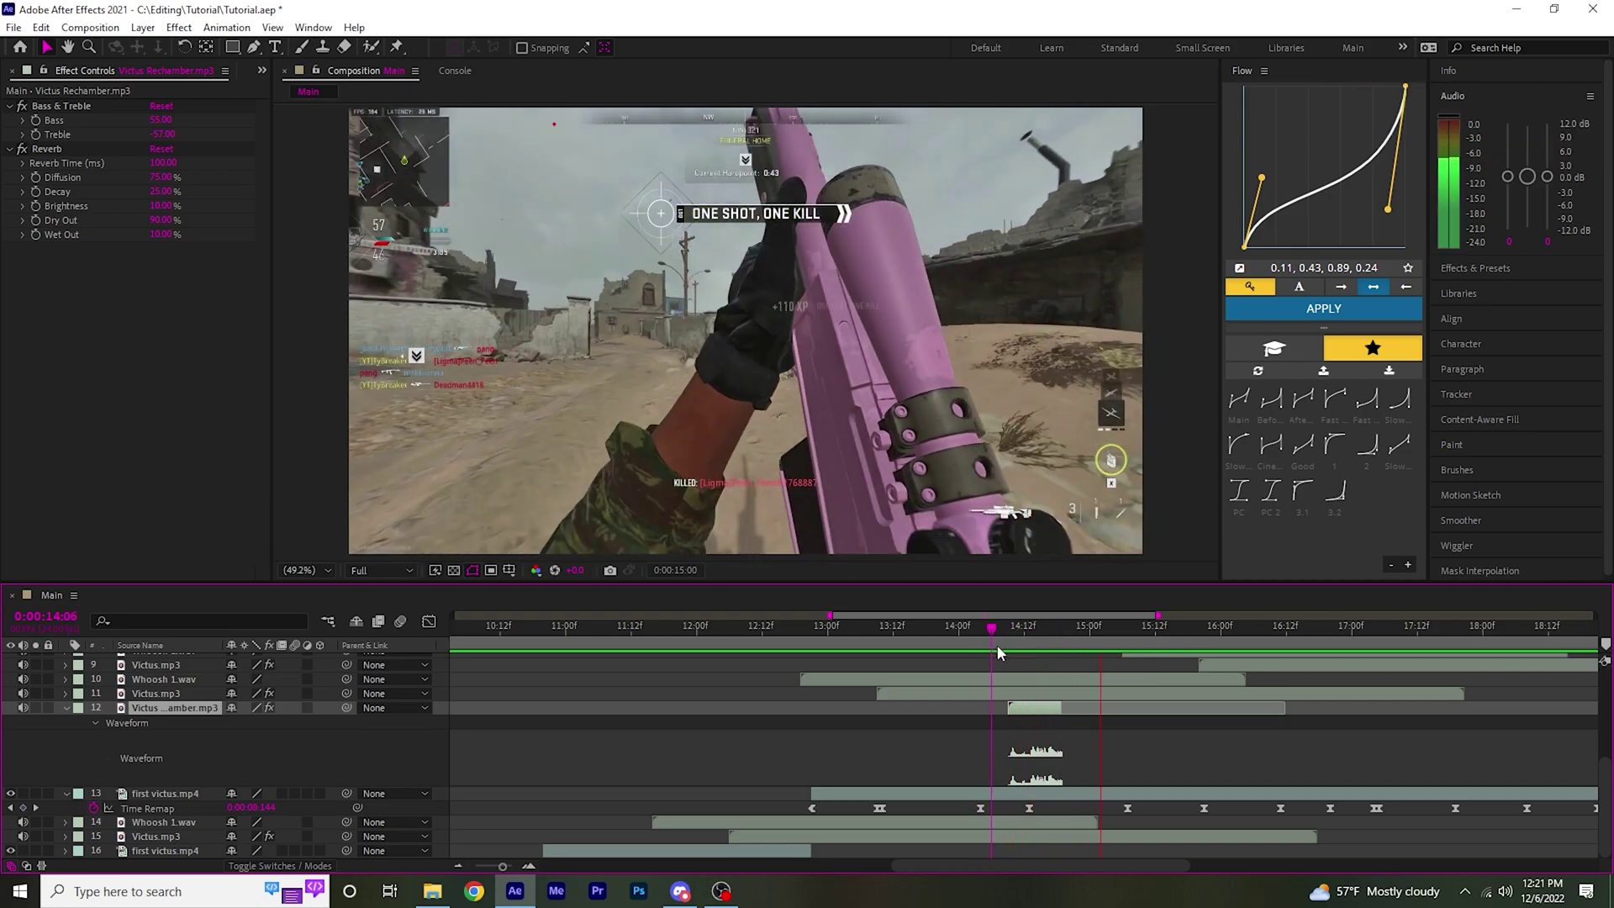
Duplicate the trimmed Victus Rechamber.mp3 layer to start at 0:00:16:12 and collapse the second clip's layer properties
left_click_drag(997, 644, 790, 642)
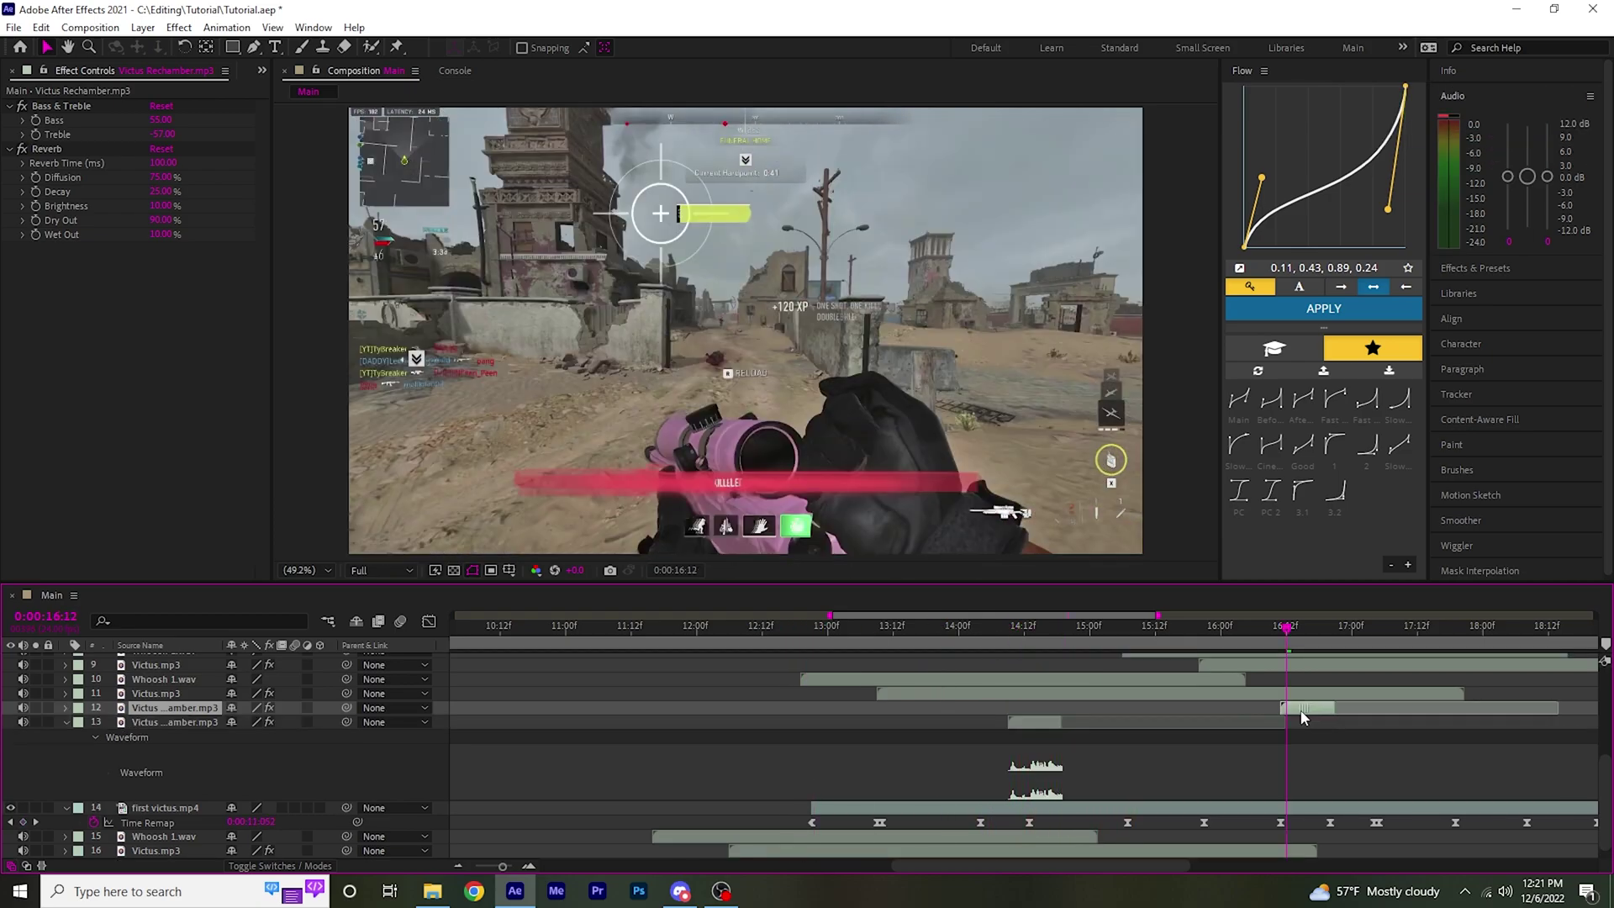
left_click_drag(1303, 711, 1309, 711)
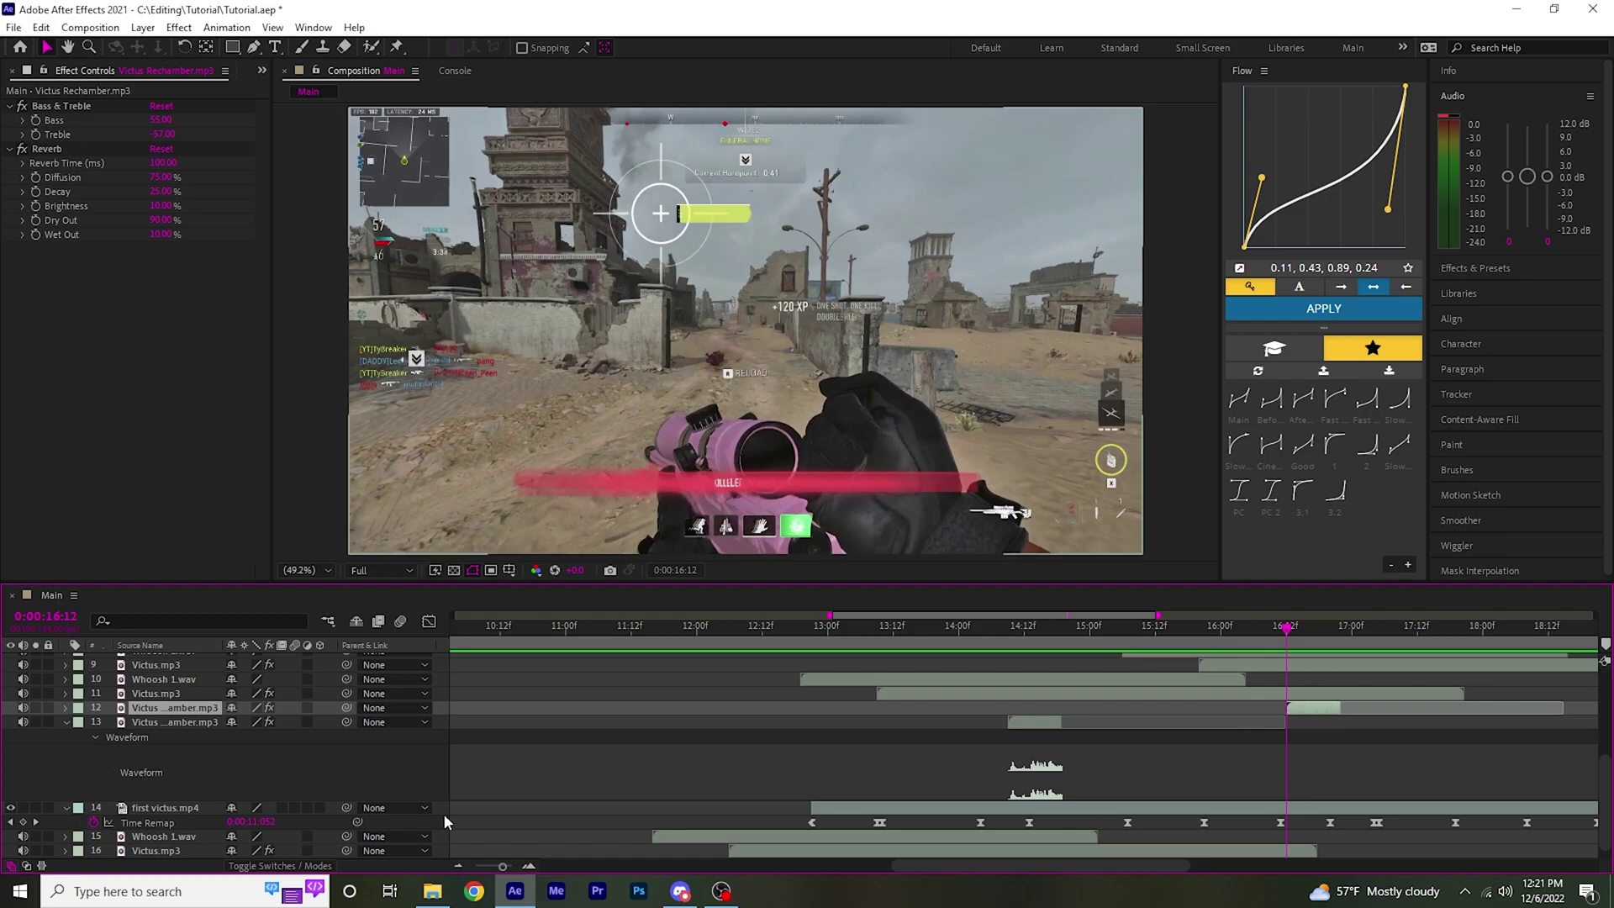
left_click(66, 808)
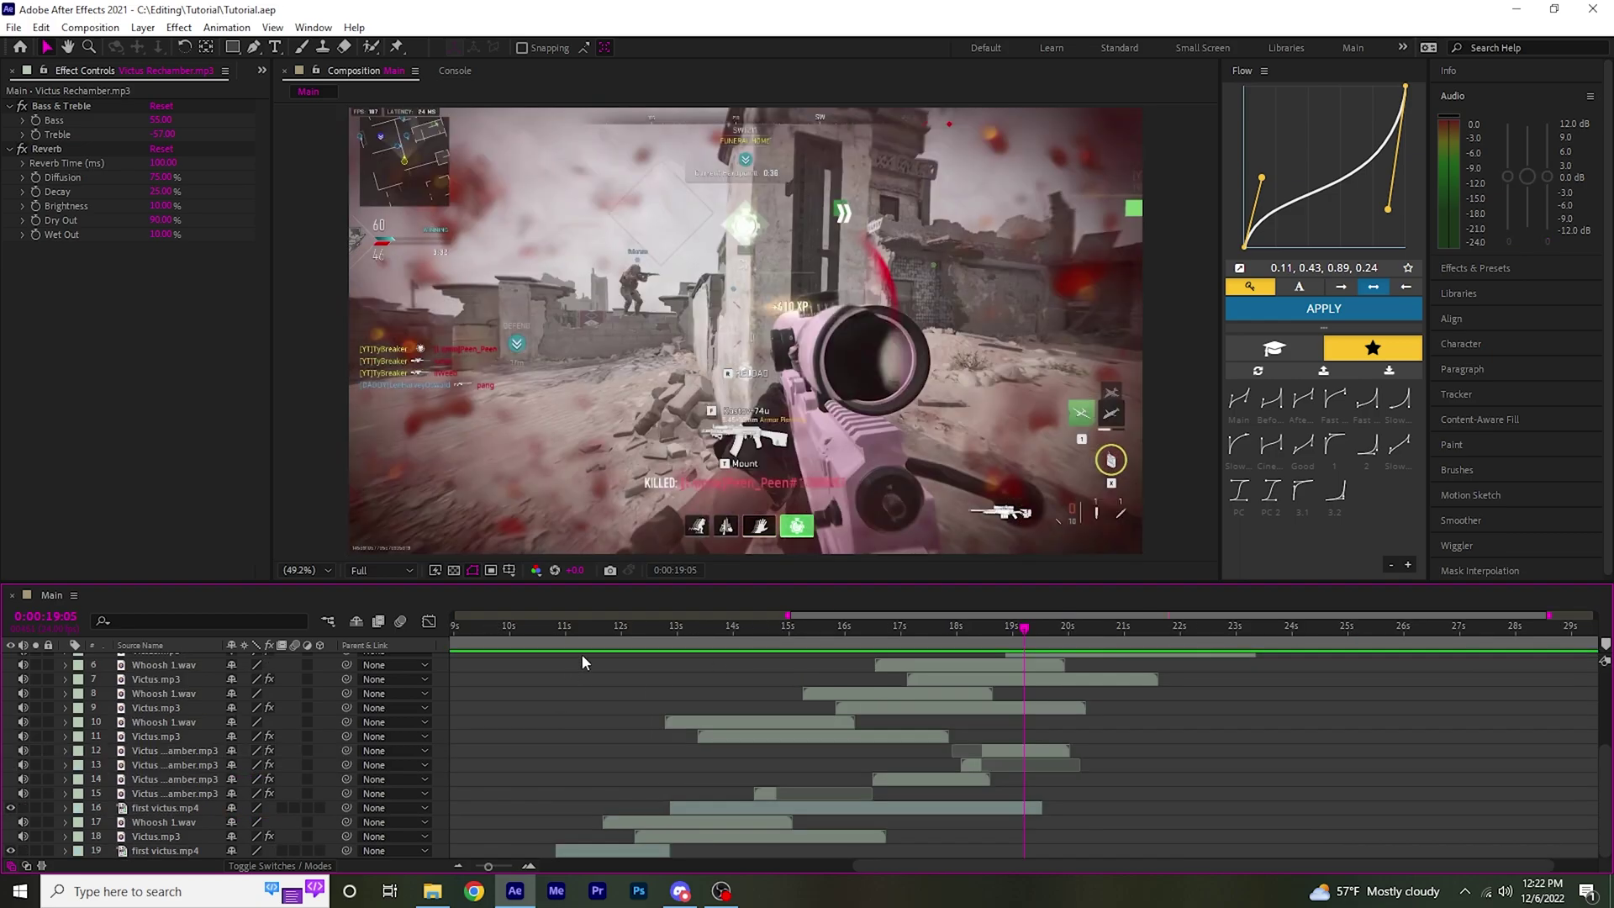
Play back the clips with their sound effects from 0:00:10:20, and the longer montage from 0:00:10:13
left_click(565, 638)
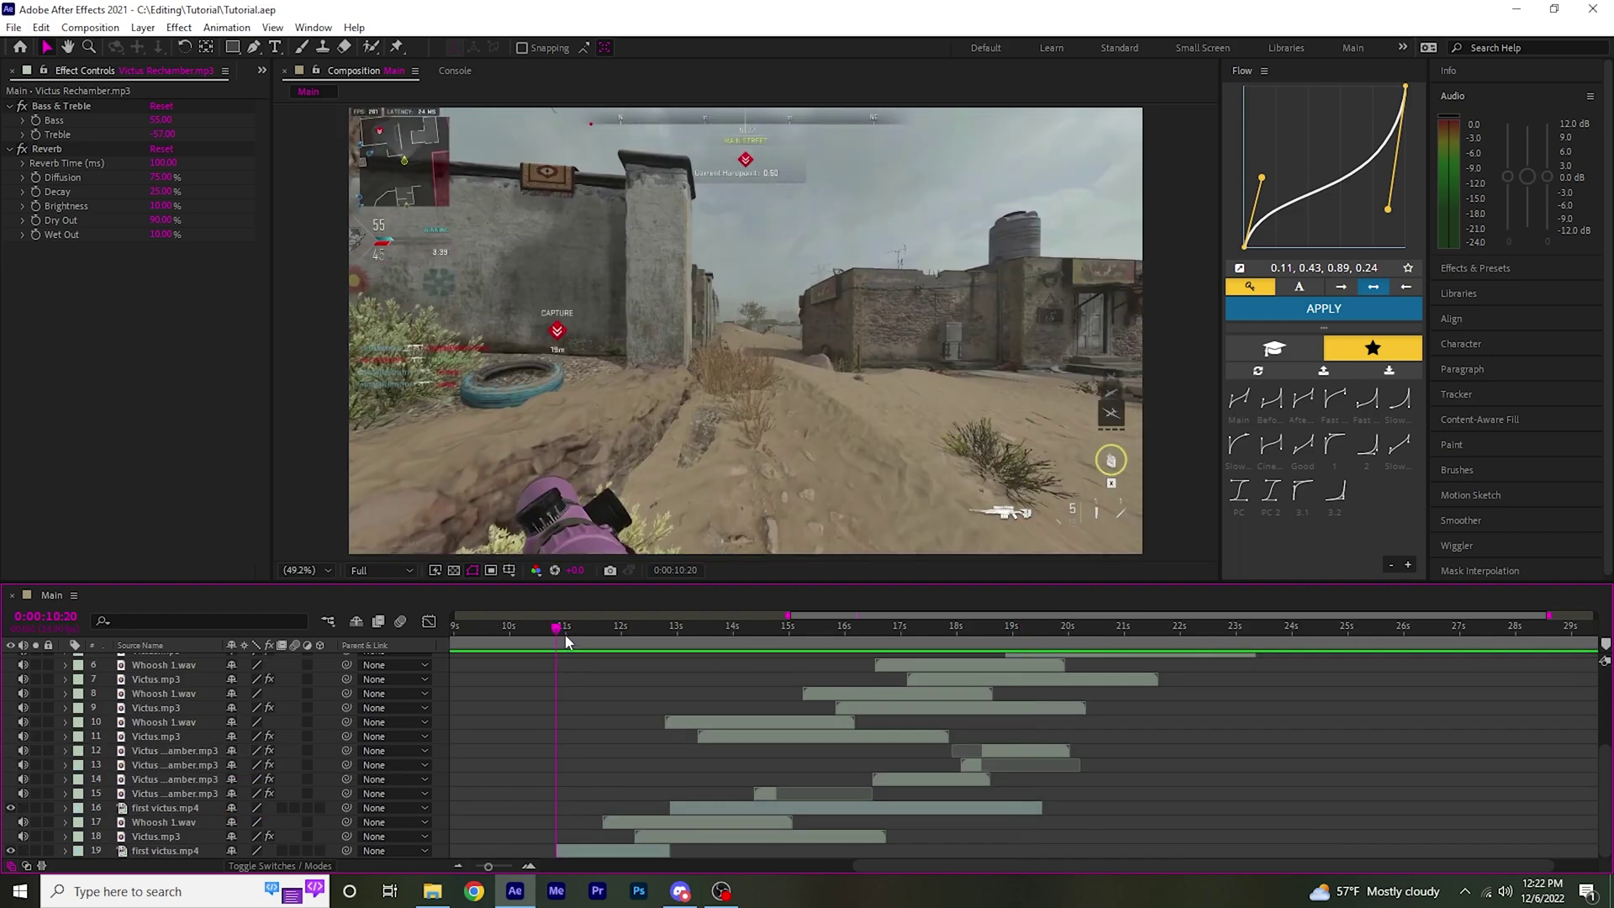
key("space")
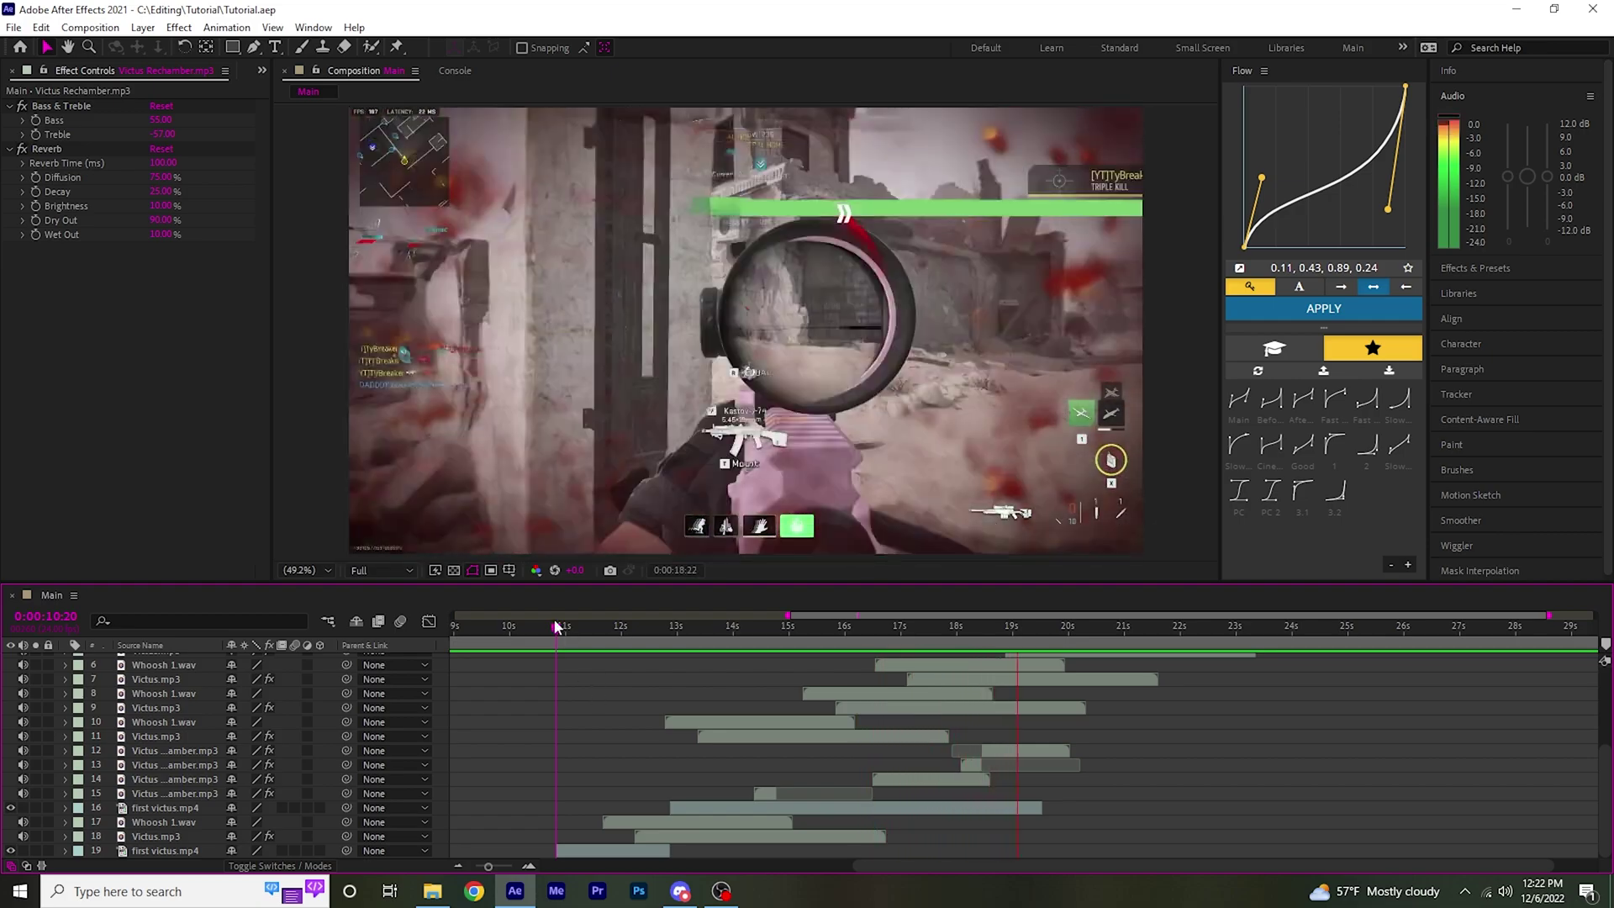
left_click_drag(562, 636, 1094, 637)
scroll(1144, 711, "up", 2)
left_click(1139, 713)
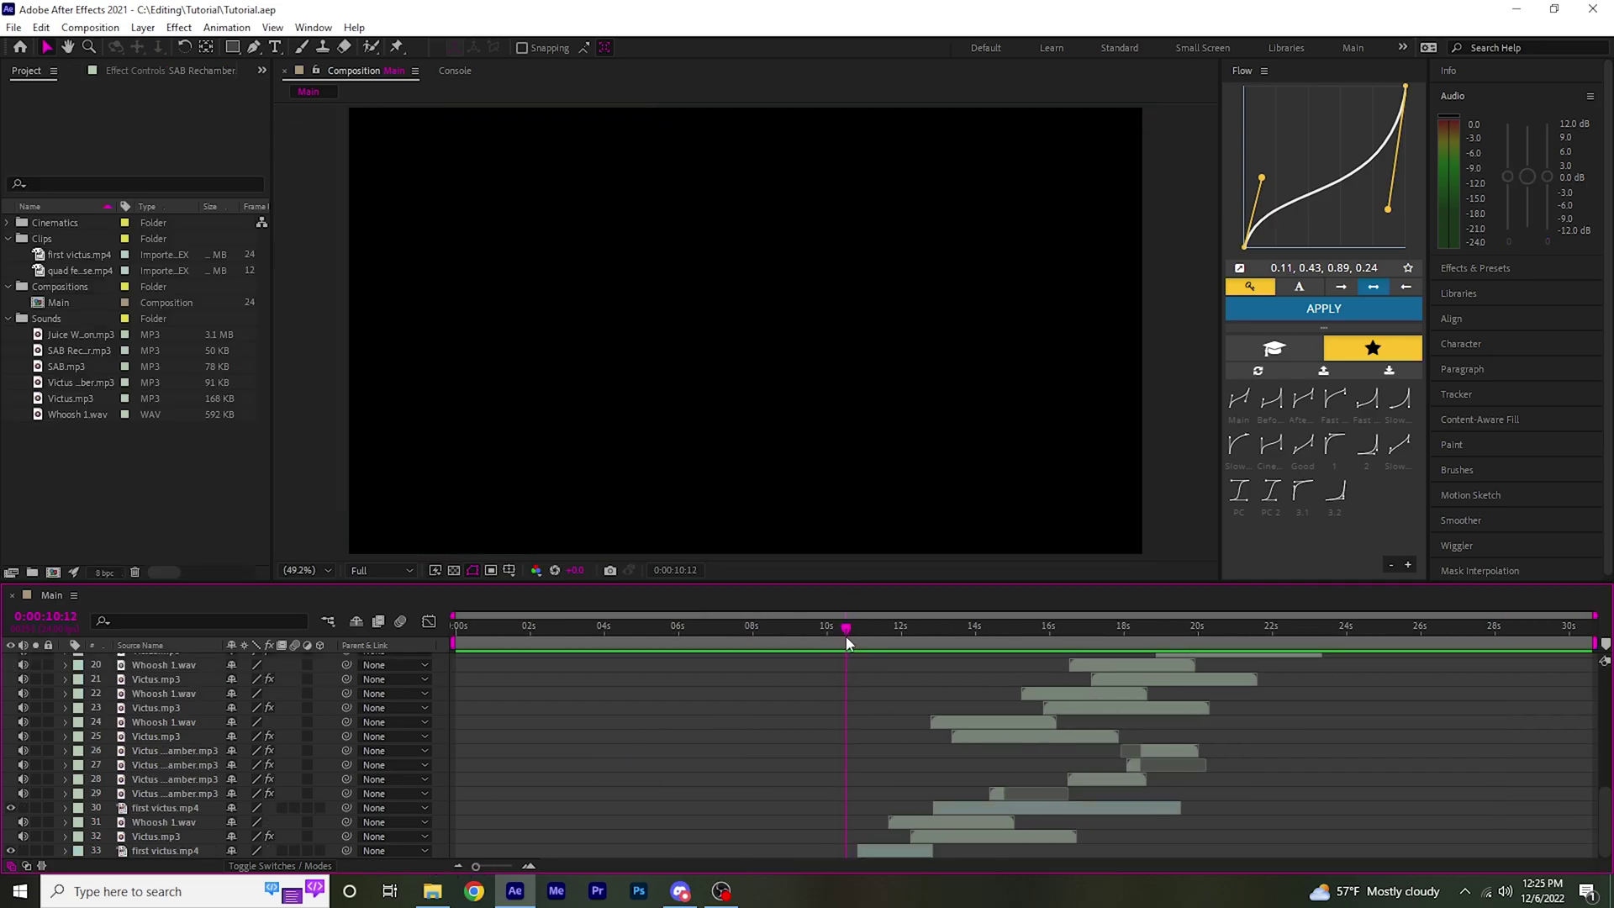
key("space")
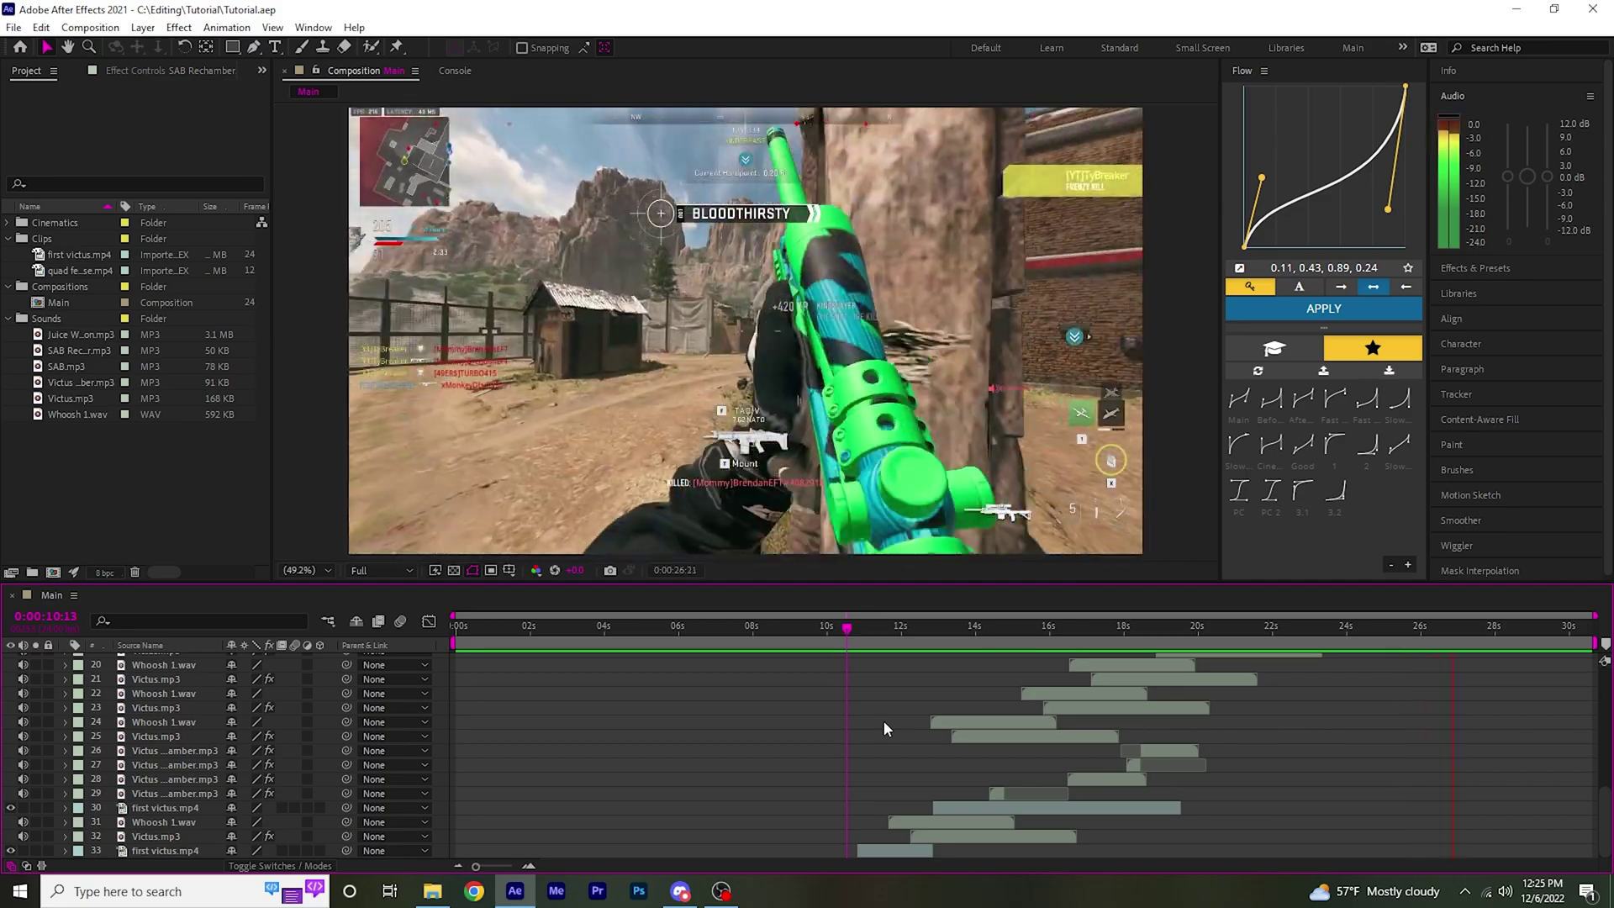
key("space")
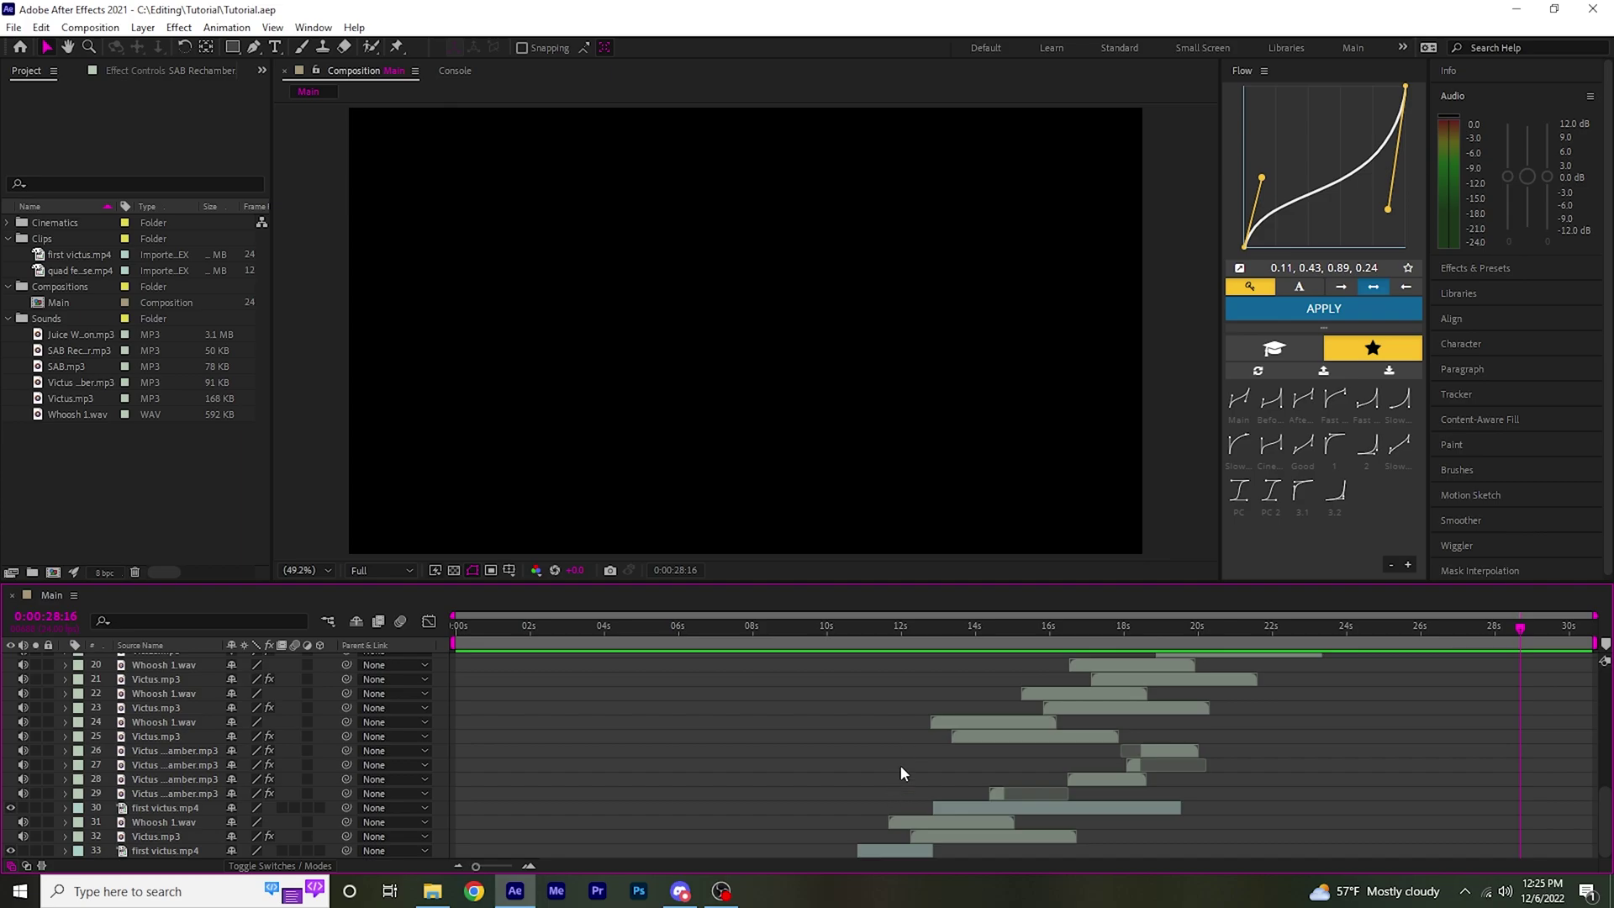
Create an adjustment layer directly above the first first victus.mp4 clip and rename it Pancrop
left_click(887, 851)
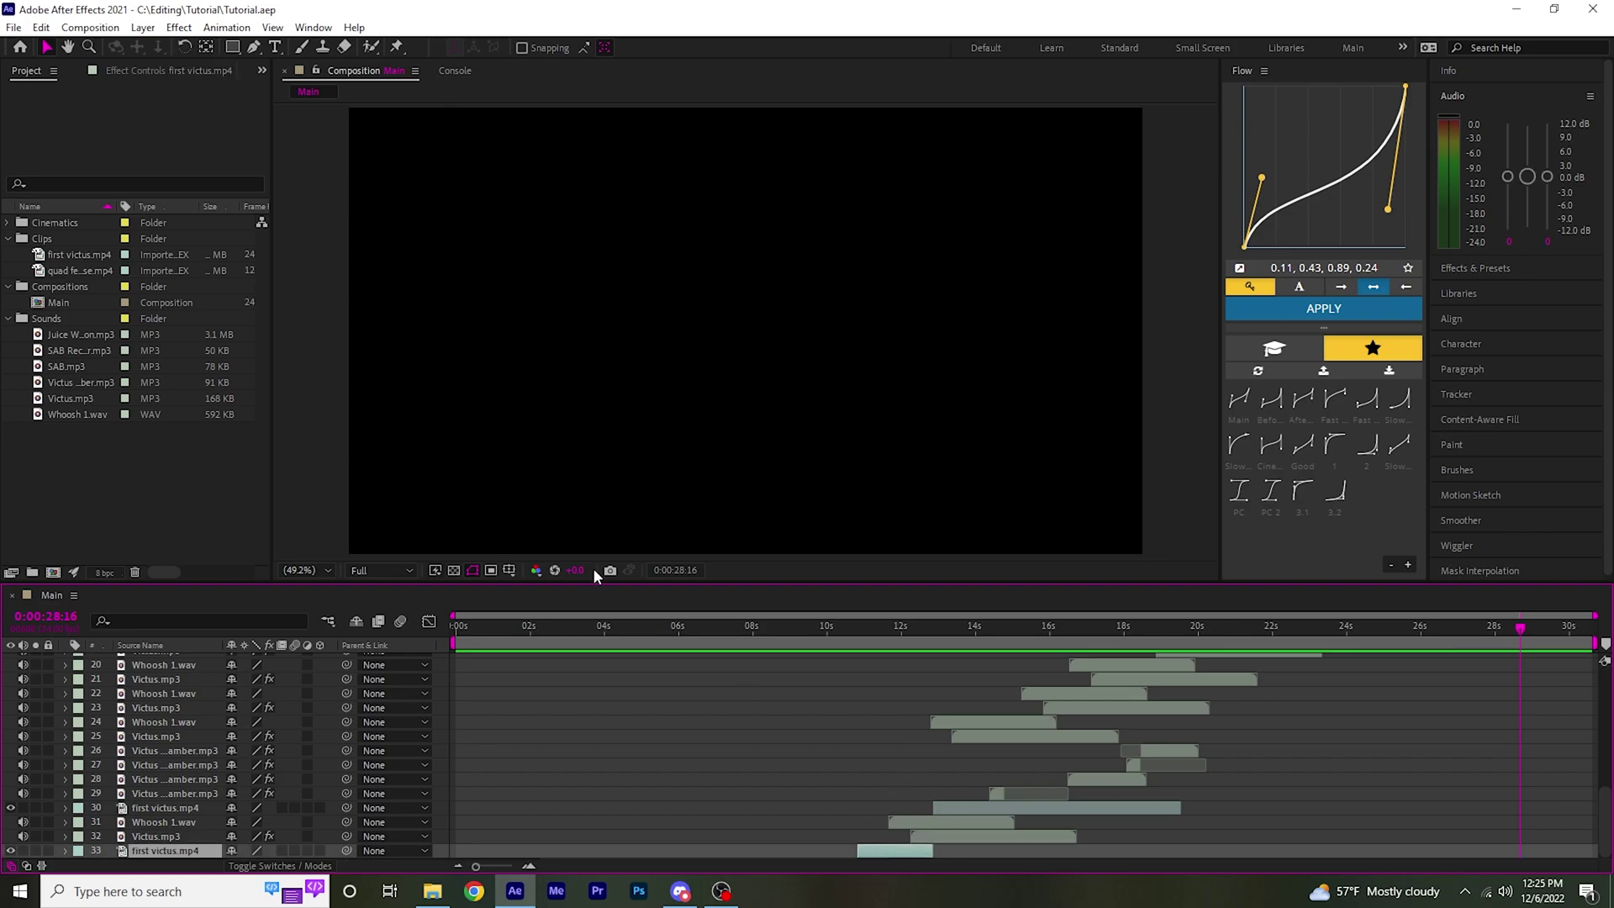
left_click(143, 28)
mouse_move(150, 52)
left_click(486, 157)
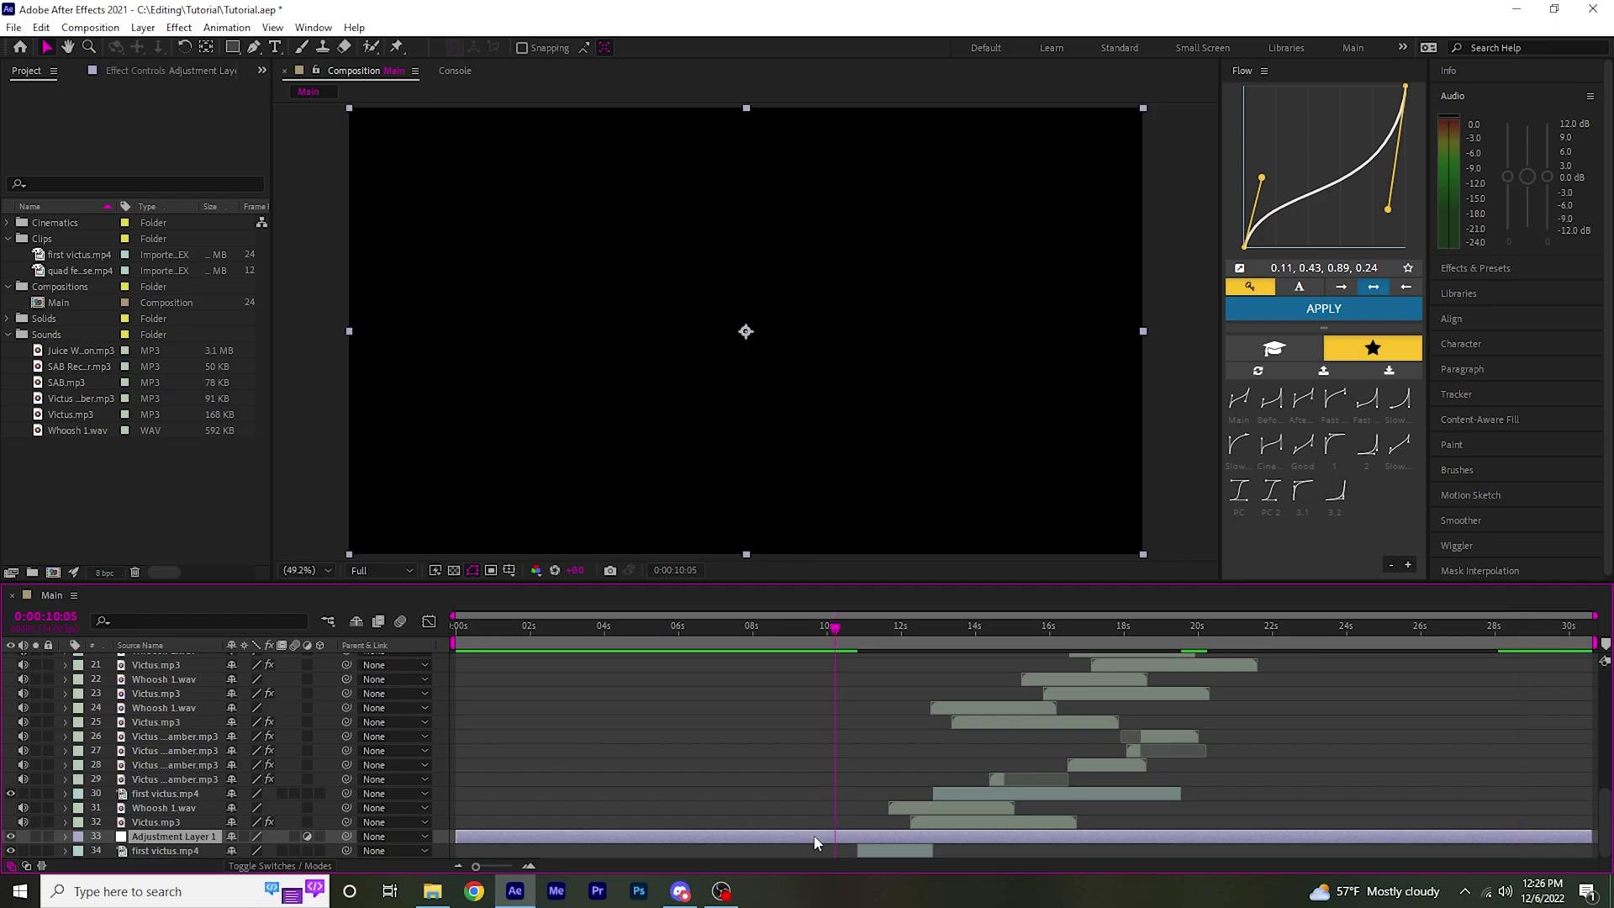
key("Return")
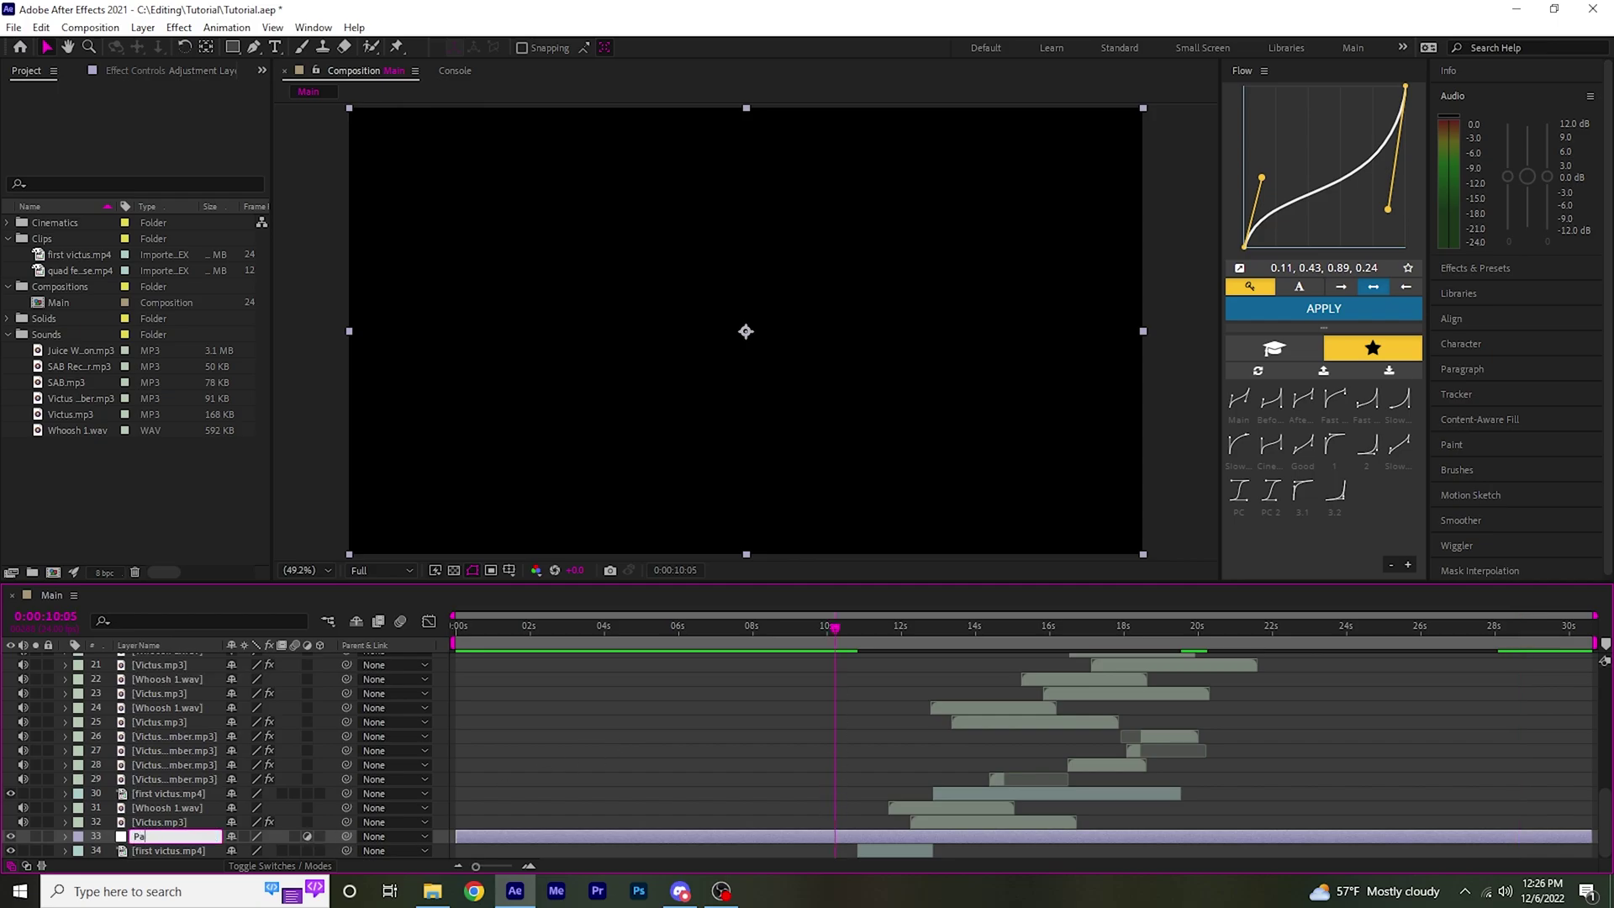
type("Pancrop")
key("Return")
Apply the Transform effect to the Pancrop layer and enable motion blur for the layer and the composition
left_click(1480, 267)
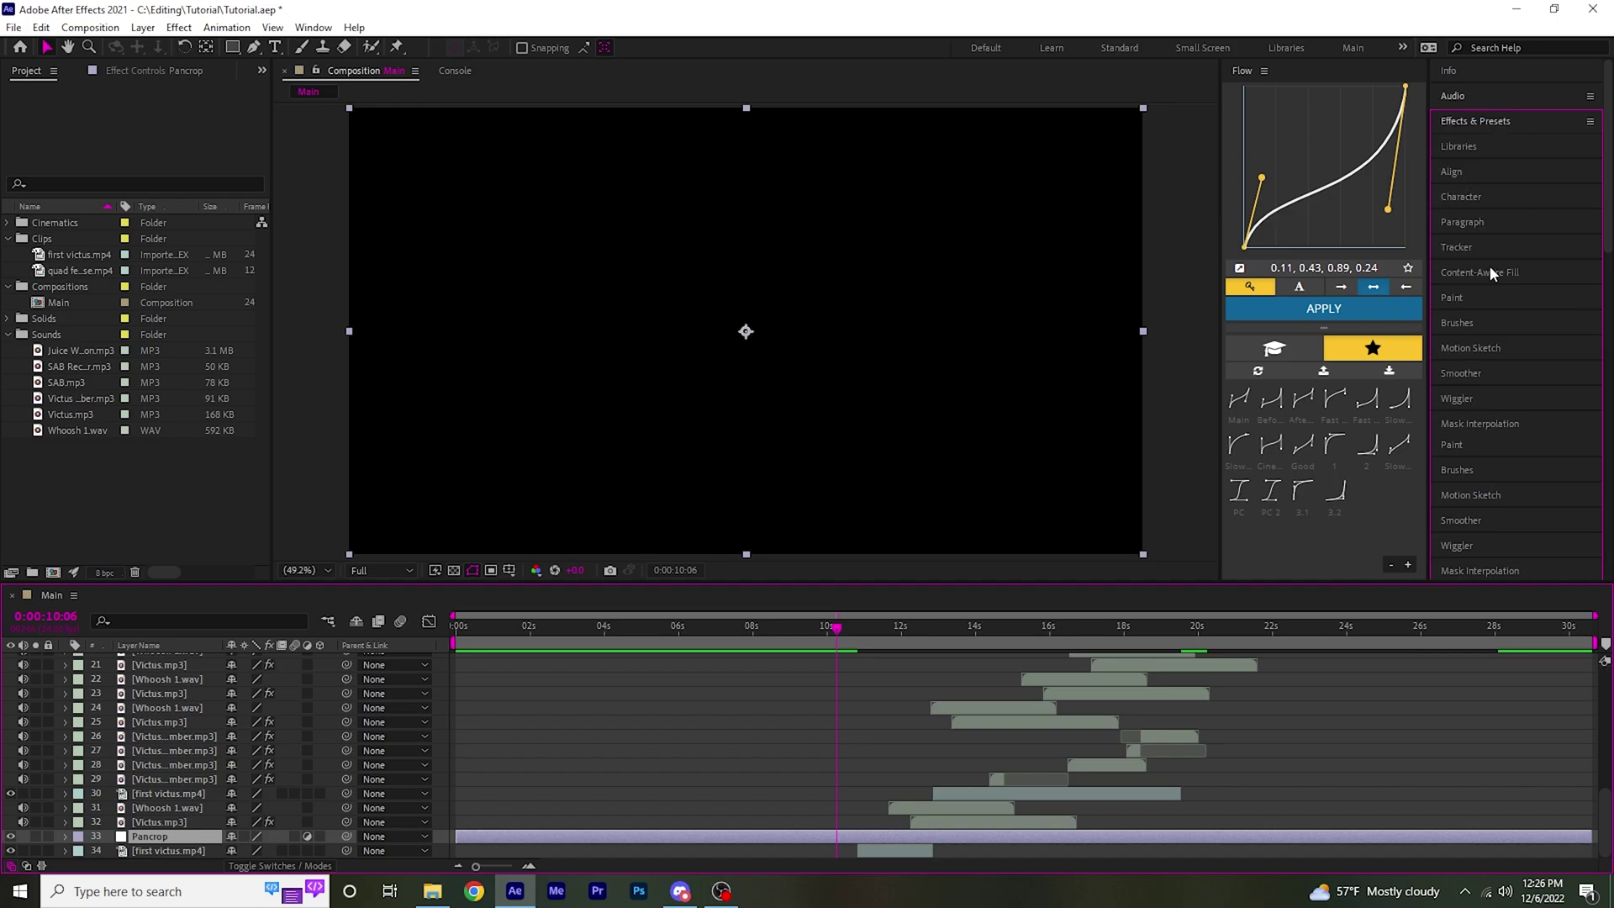
left_click(1491, 143)
type("trans")
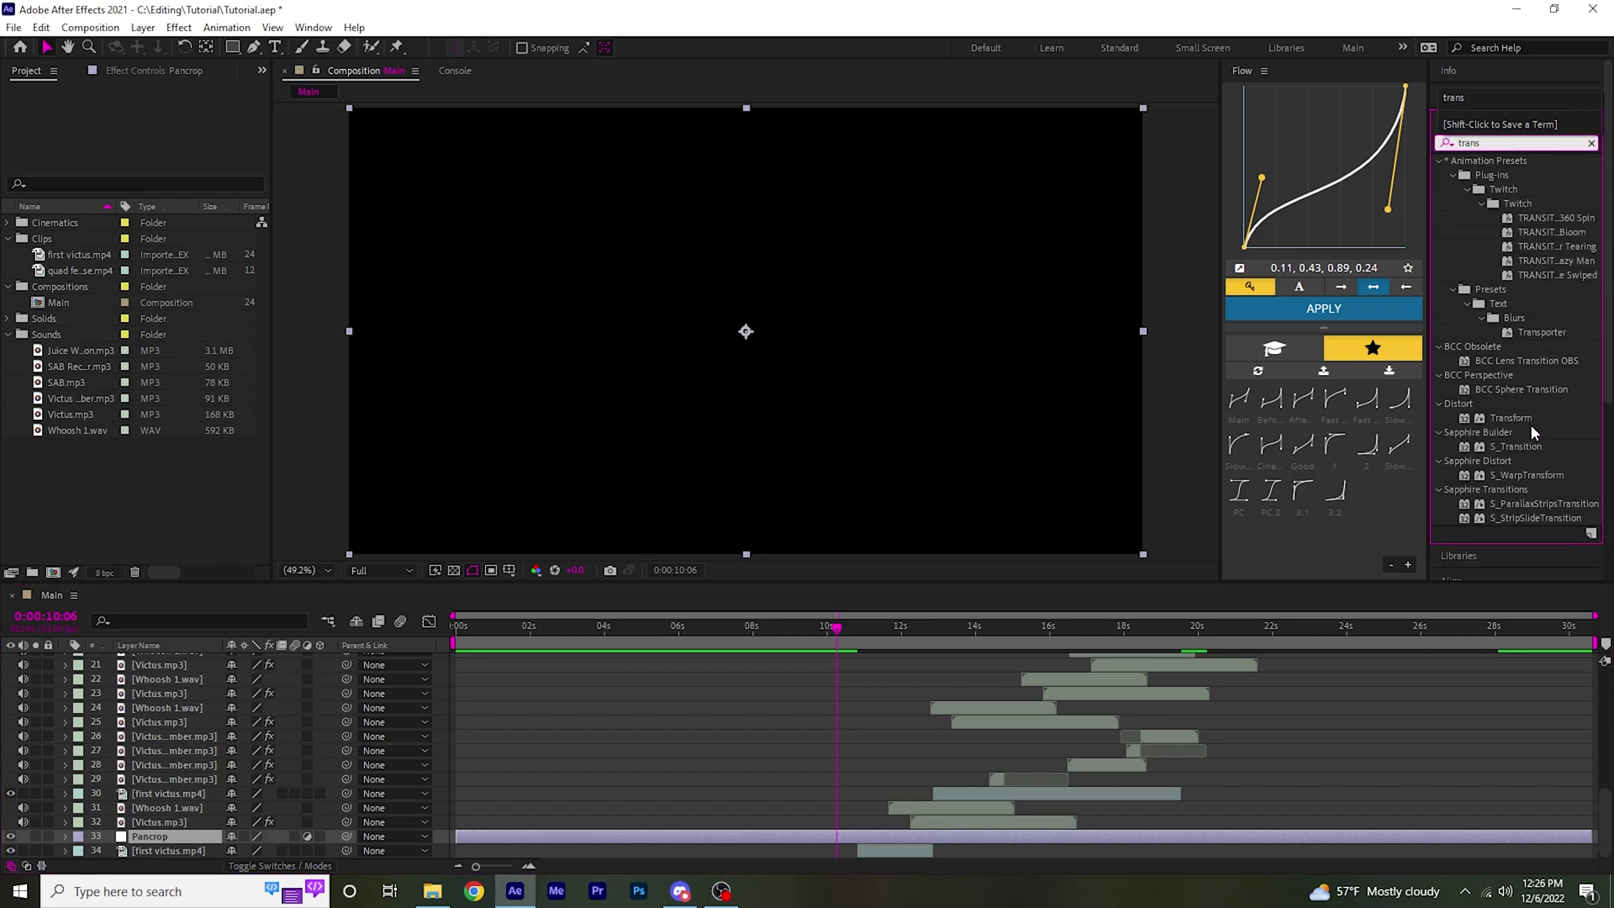
double_click(1531, 422)
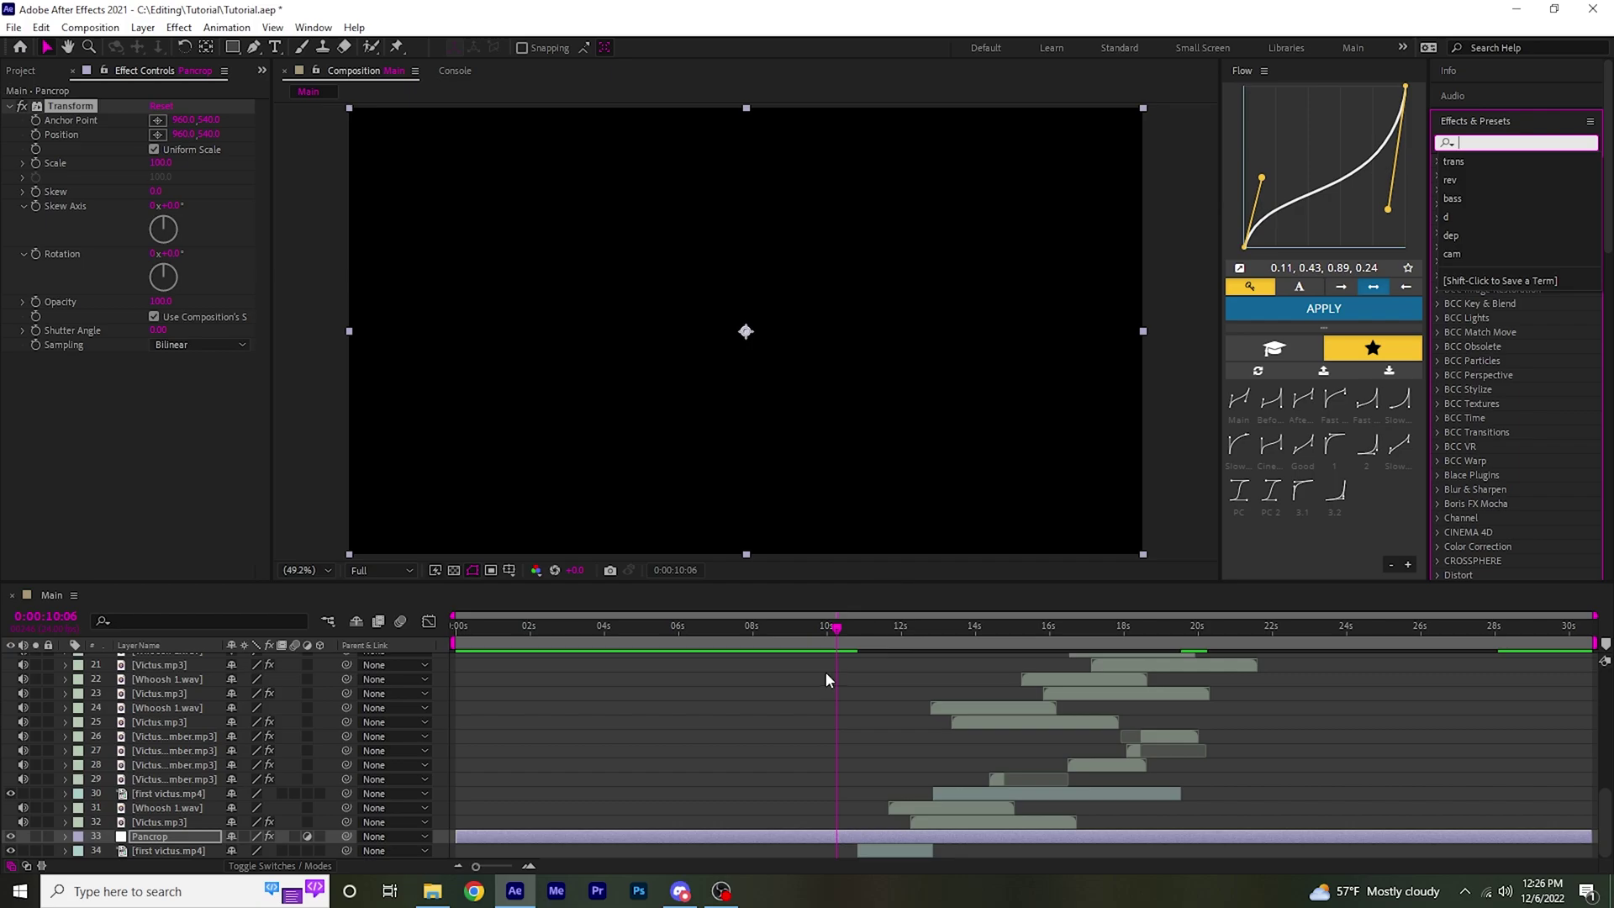
left_click(872, 627)
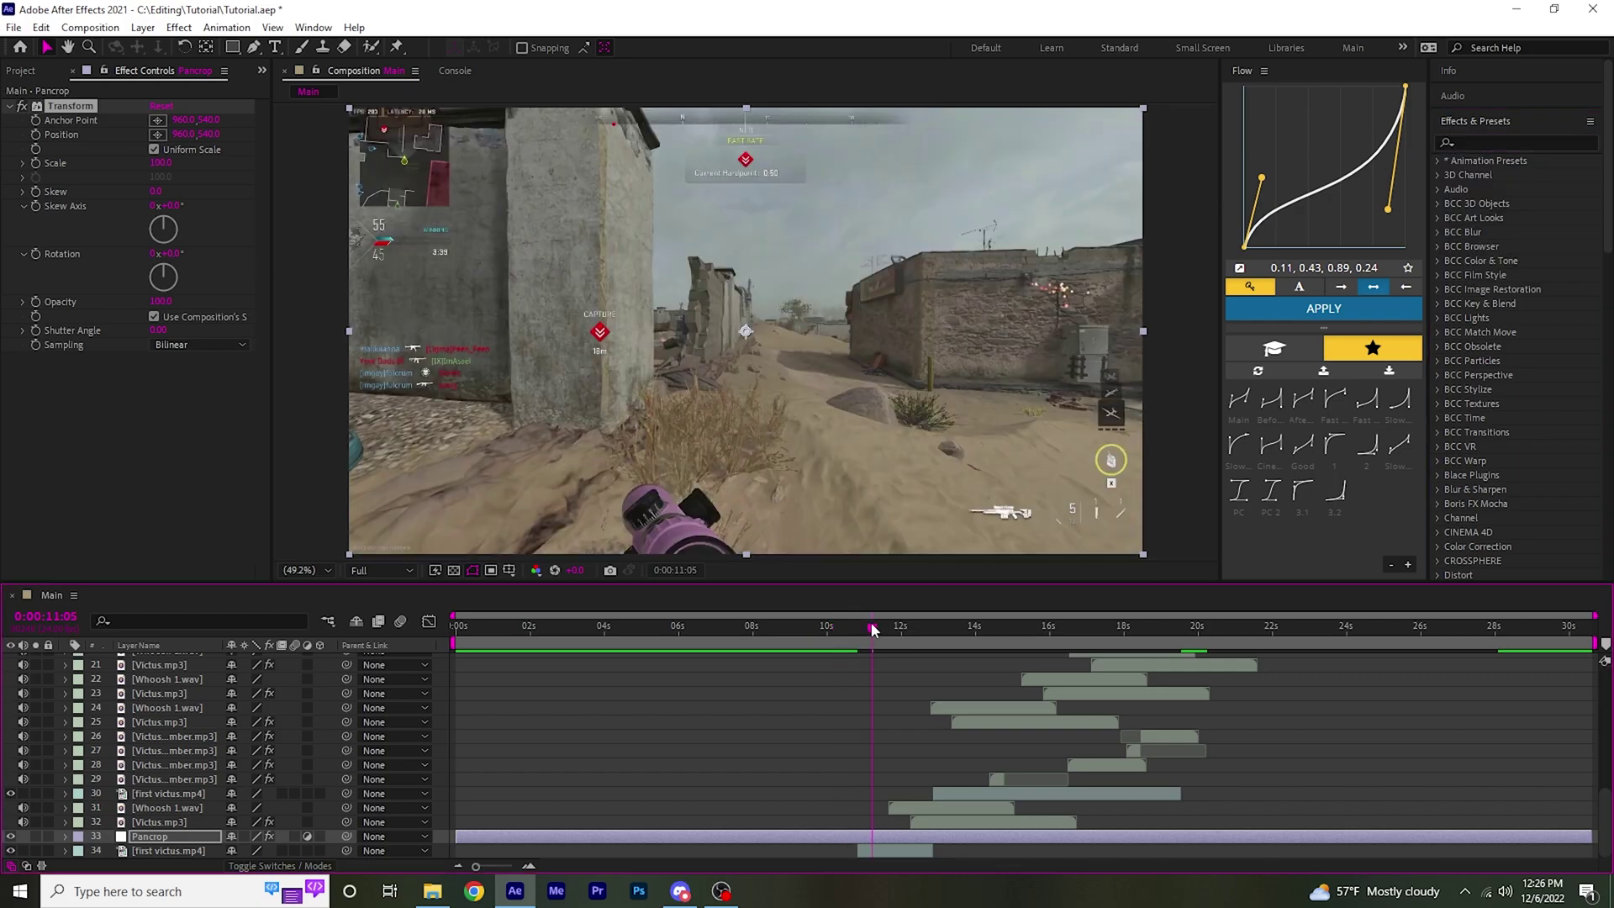
left_click(294, 836)
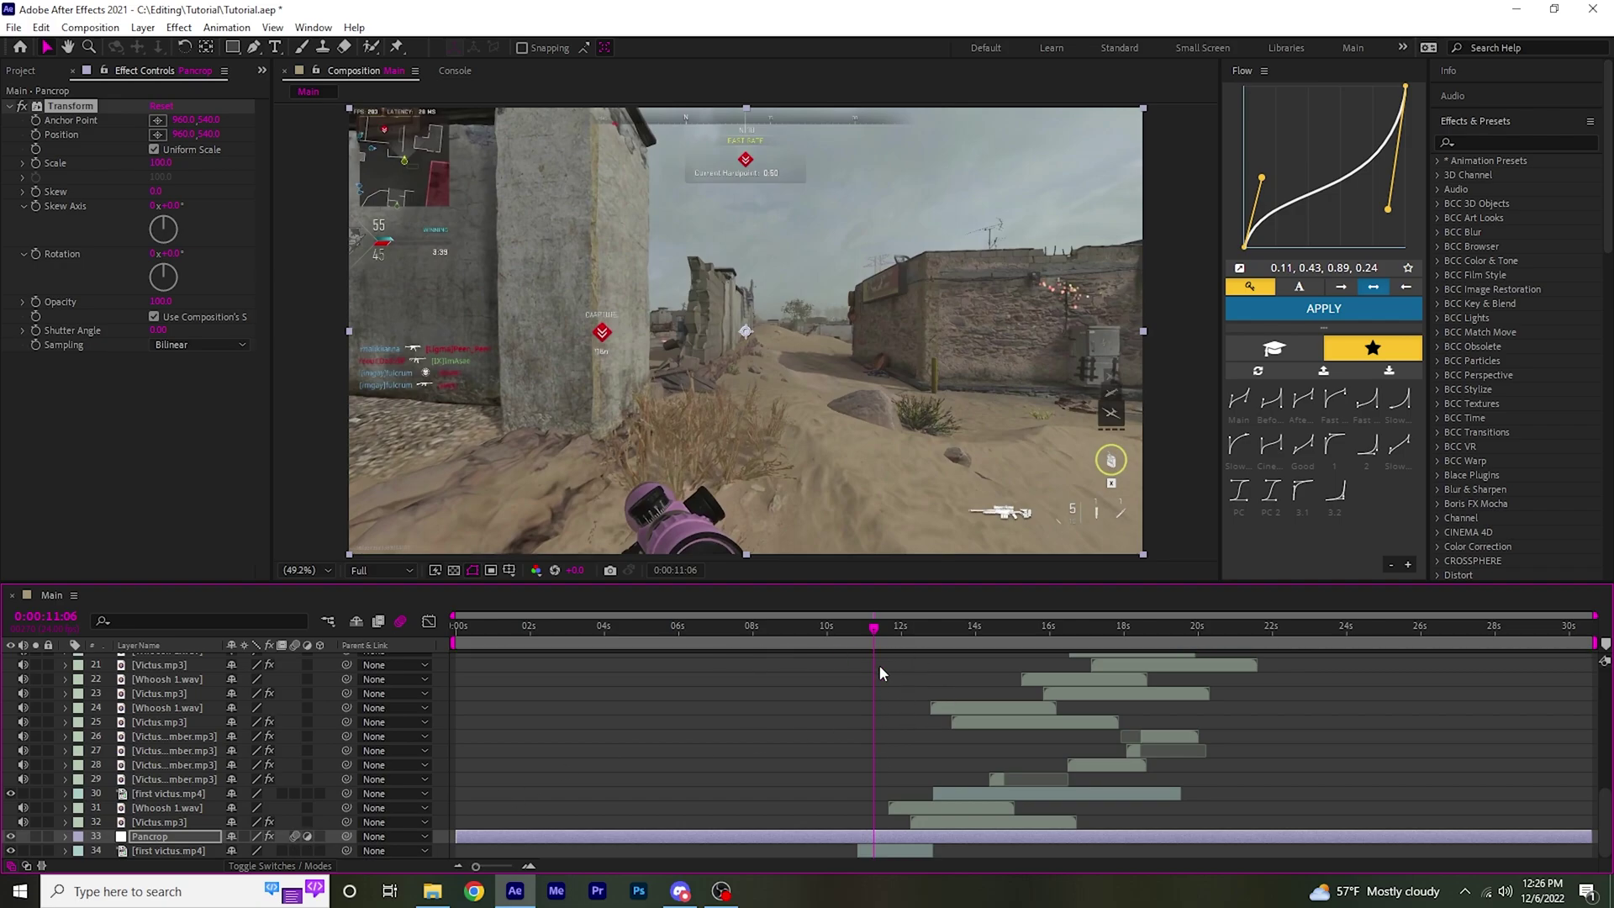
Show the first clip's Time Remap keyframes and add a Scale keyframe of 100 to Pancrop's Transform effect at 0:00:12:05
left_click_drag(900, 643, 912, 644)
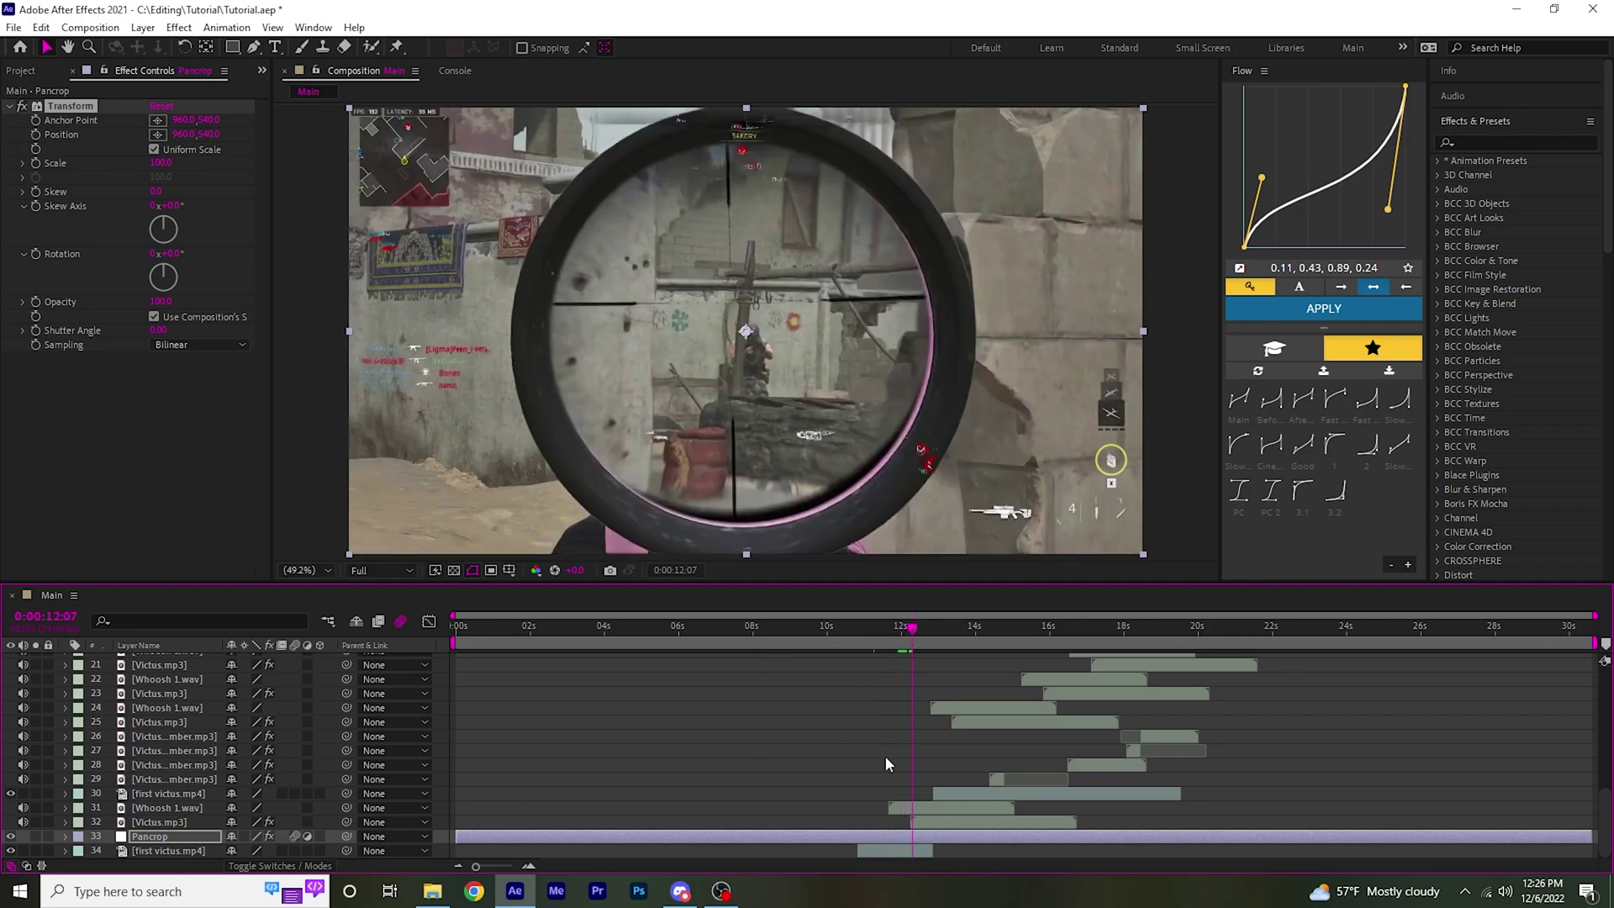
left_click(896, 851)
key("u")
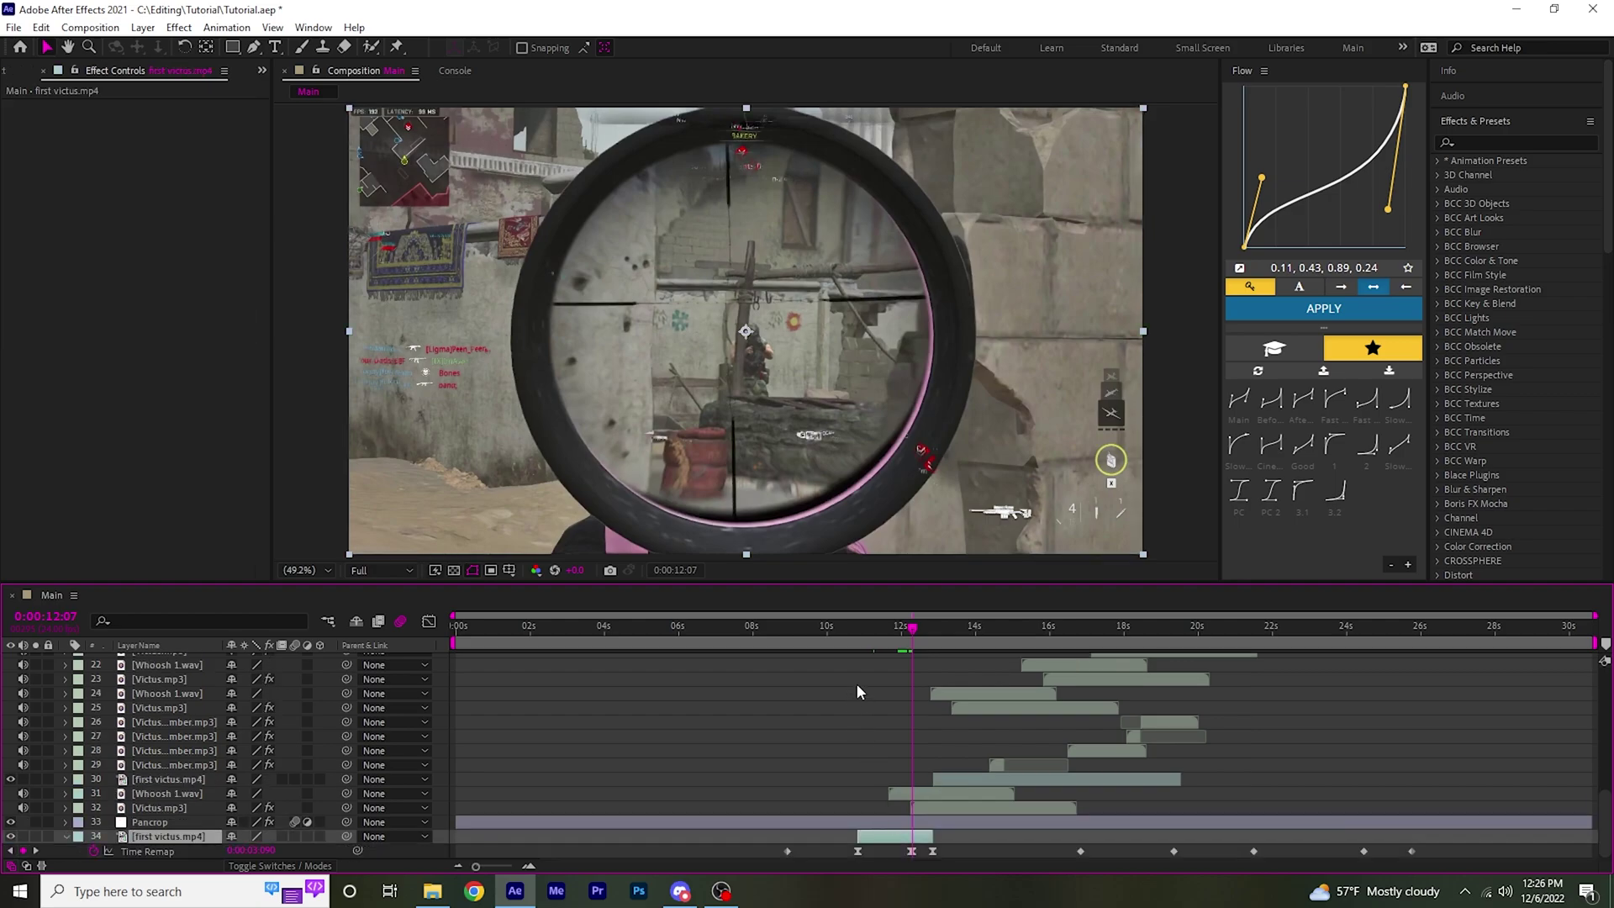
left_click(508, 867)
left_click(769, 824)
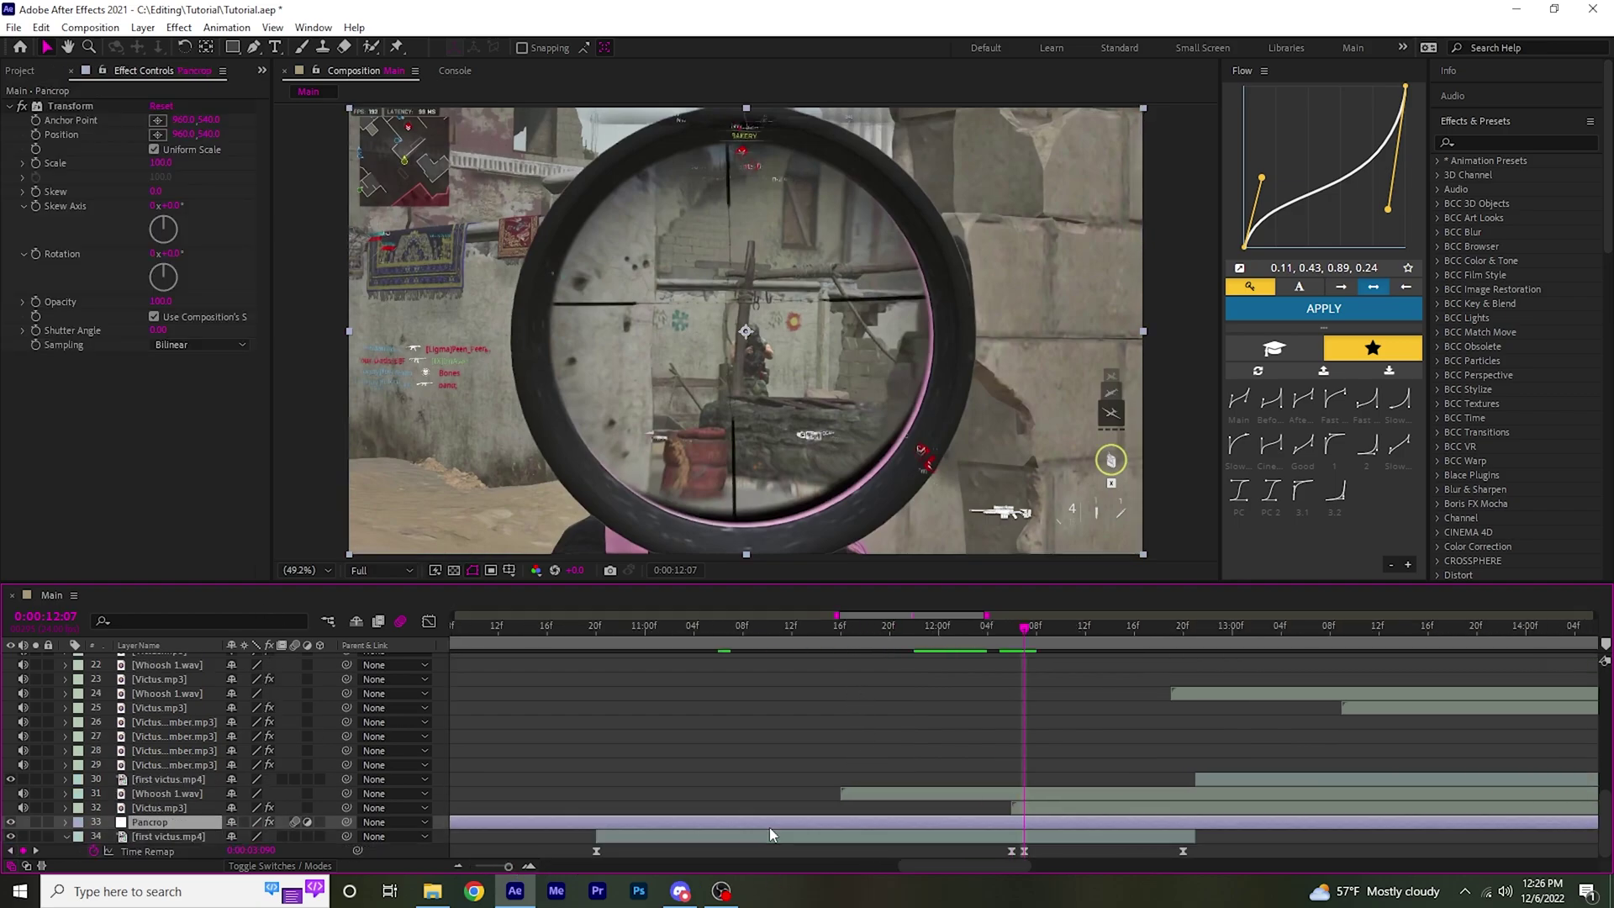
key("Page_Up")
key("Page_Up")
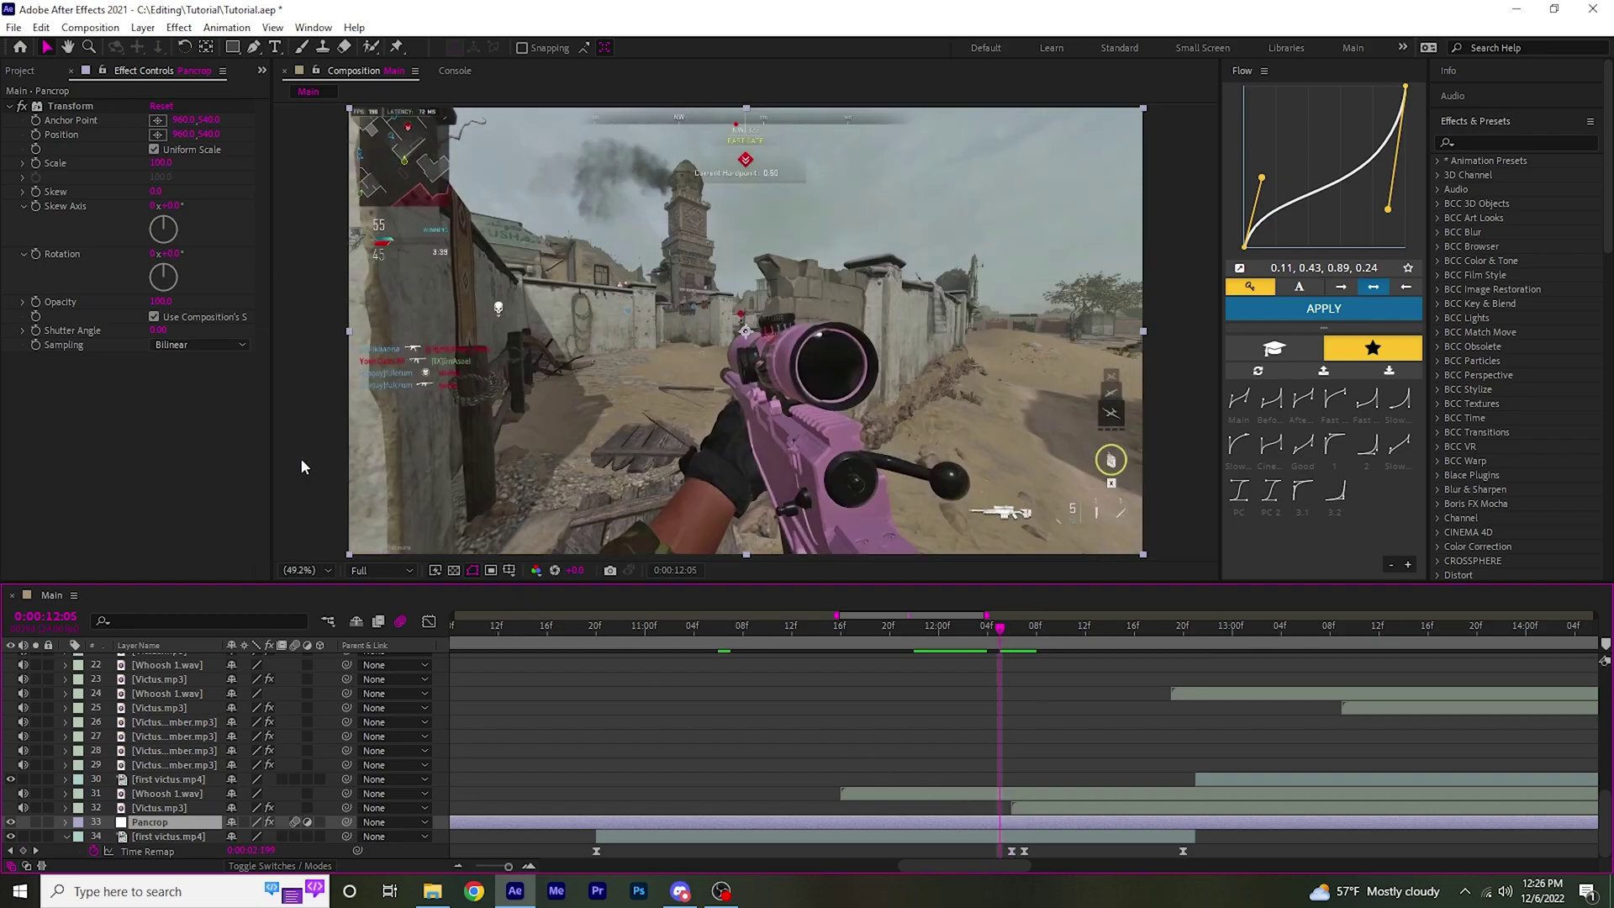
left_click(38, 163)
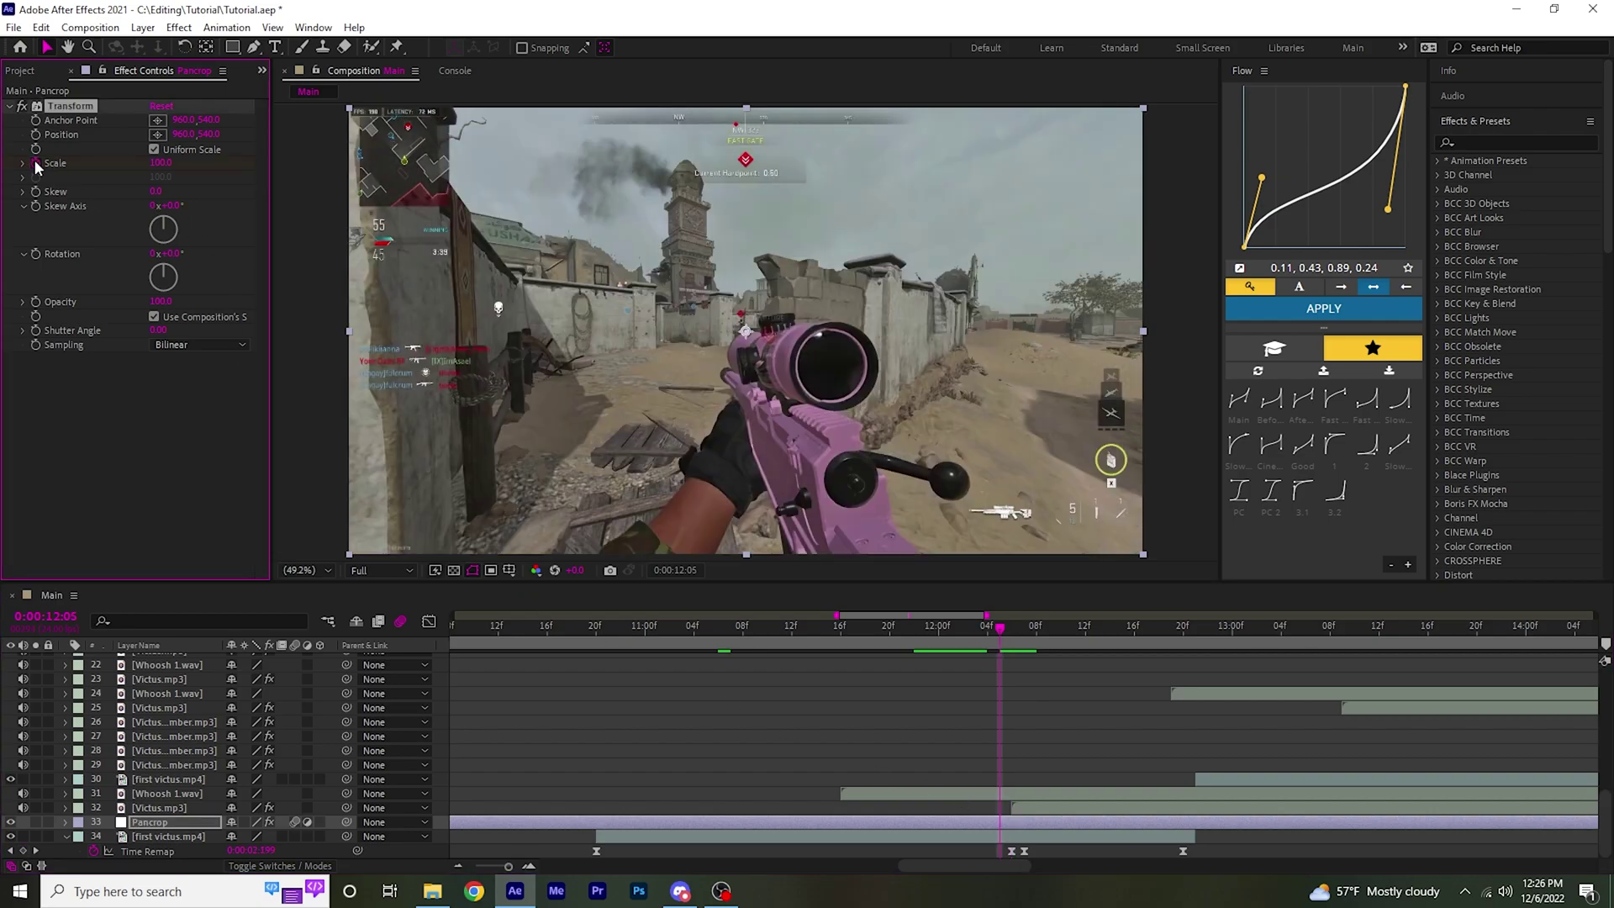
Reveal Pancrop's keyframes and set the Transform Scale to 120 at 0:00:12:07
key("Page_Down")
key("Page_Down")
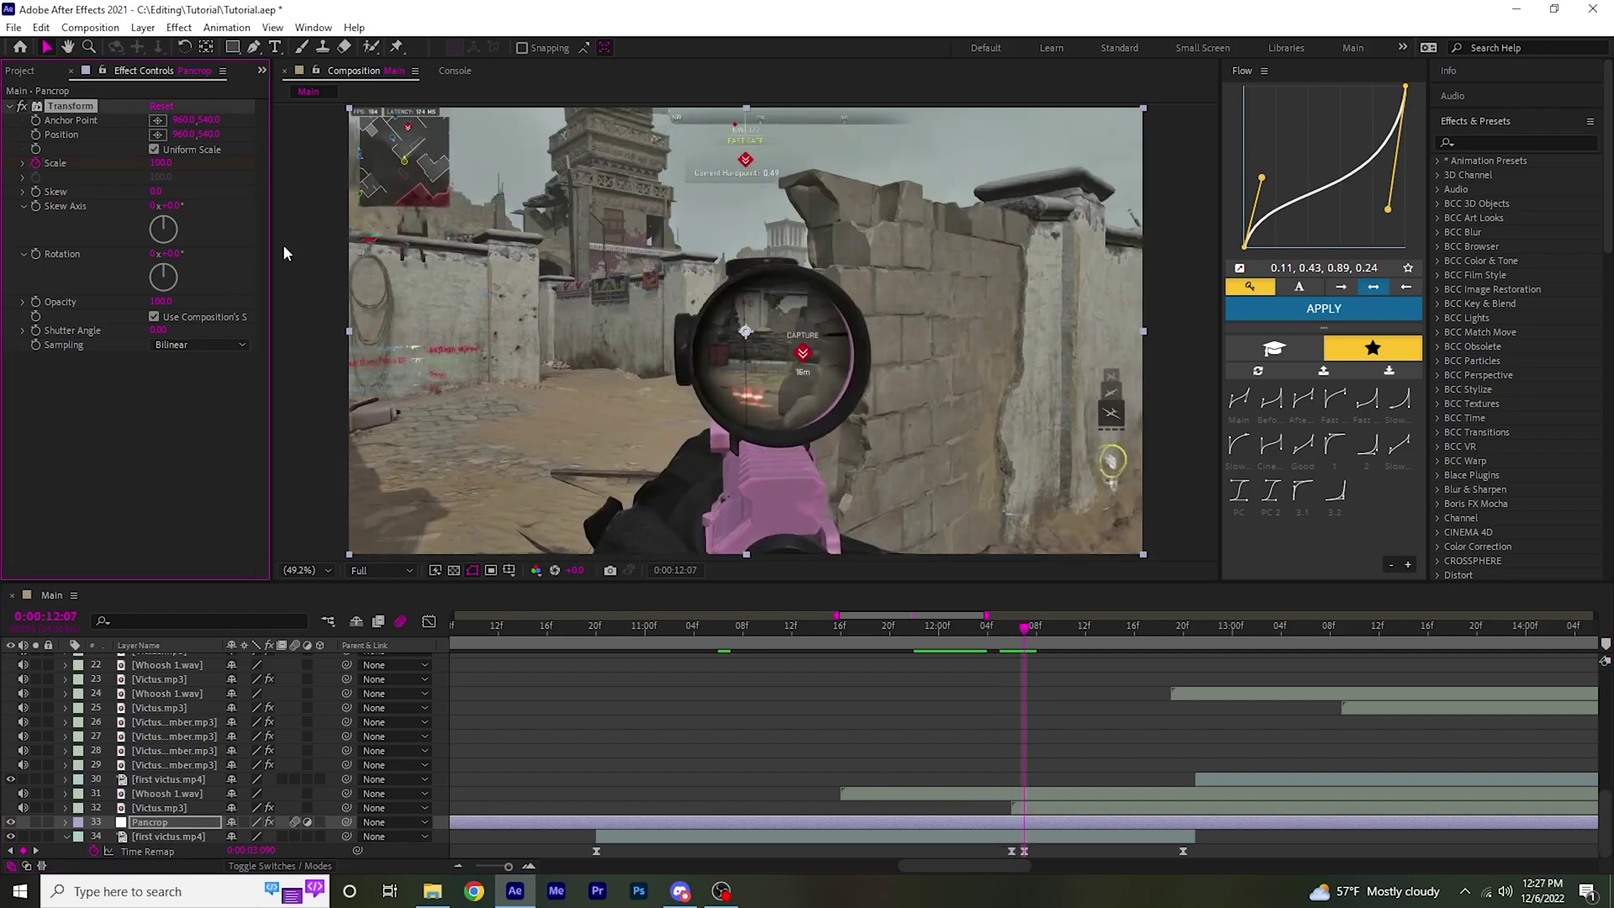
key("u")
scroll(605, 710, "down", 1)
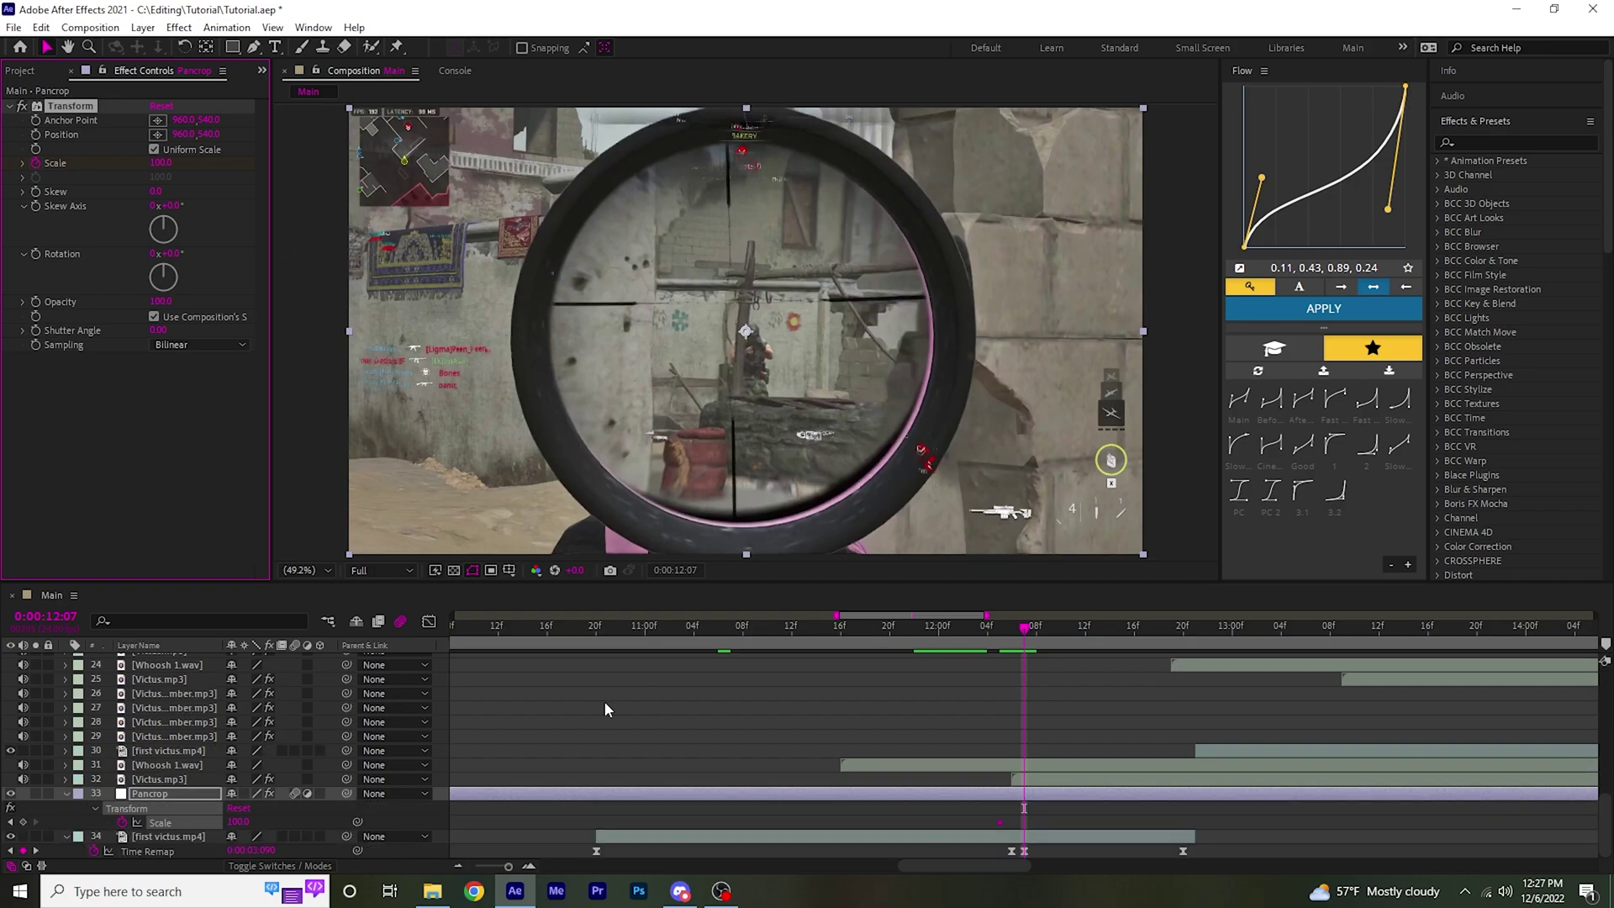
left_click(247, 821)
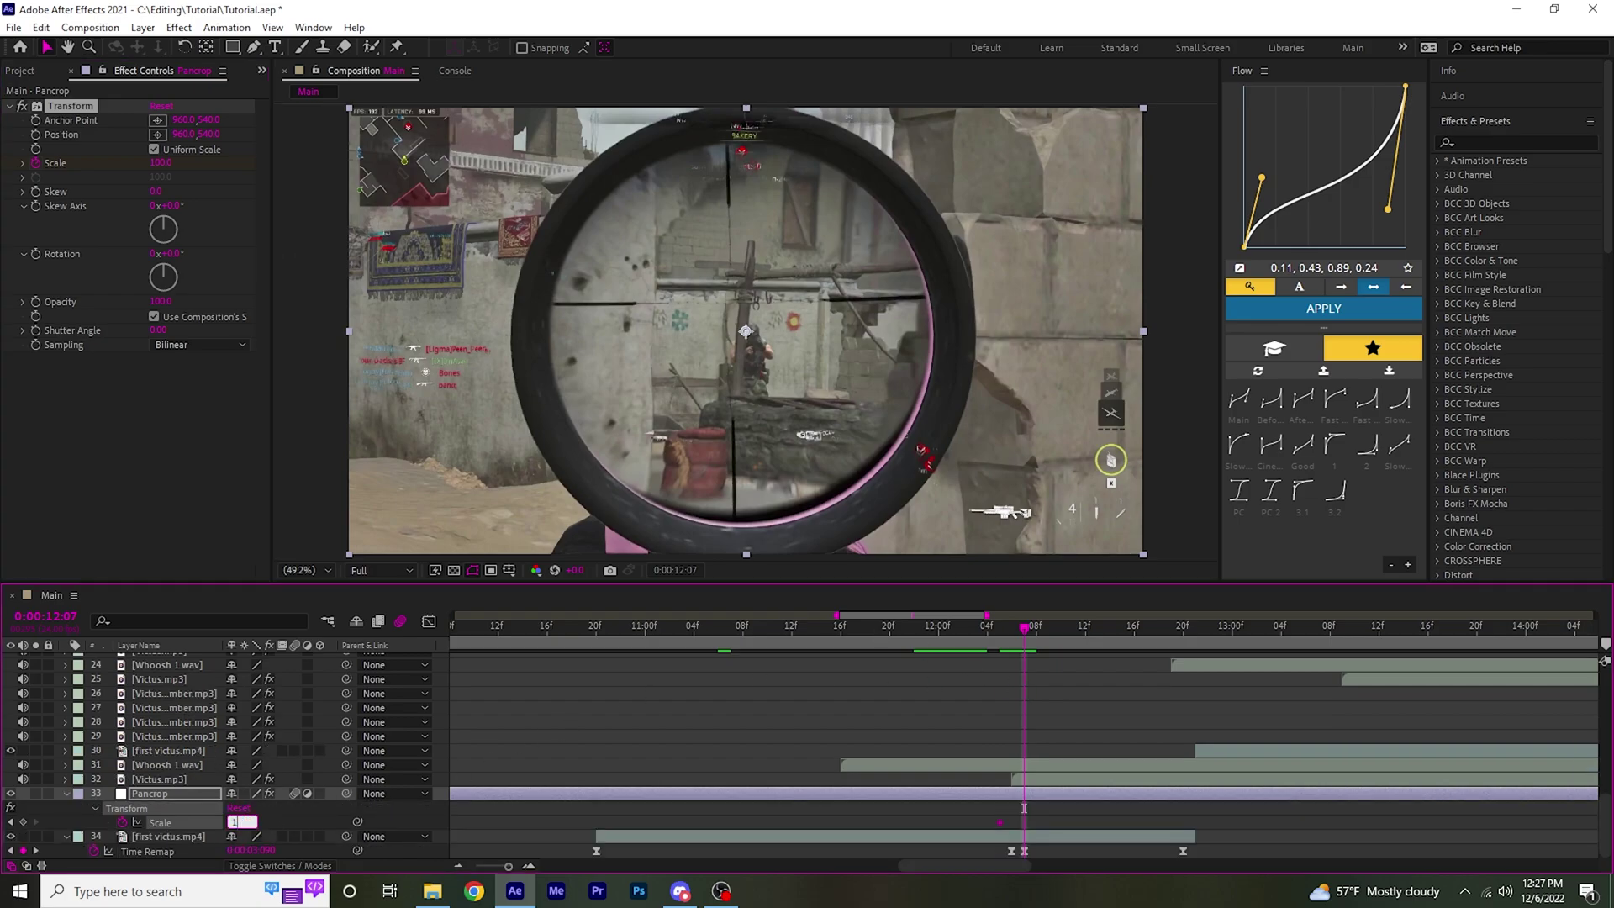
type("120")
key("Return")
Ease Pancrop's first two Scale keyframes with Flow preset 2 adjusted to about 0.92, 0.00, 1.00, 0.11, and preview the zoom
left_click(1366, 444)
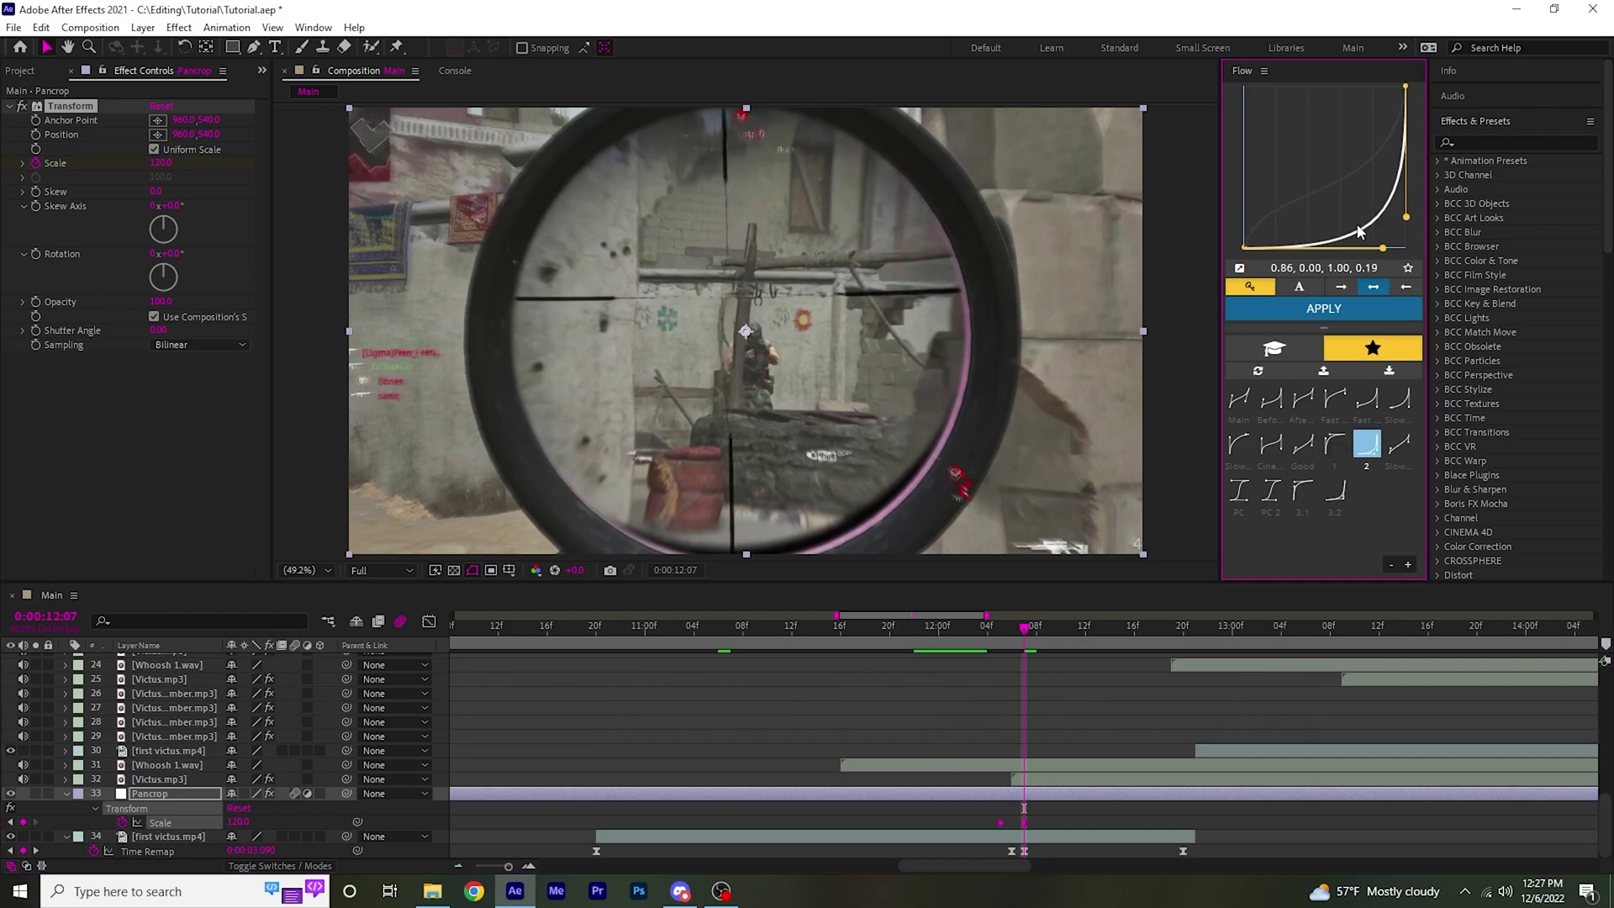
left_click_drag(1384, 251, 1418, 229)
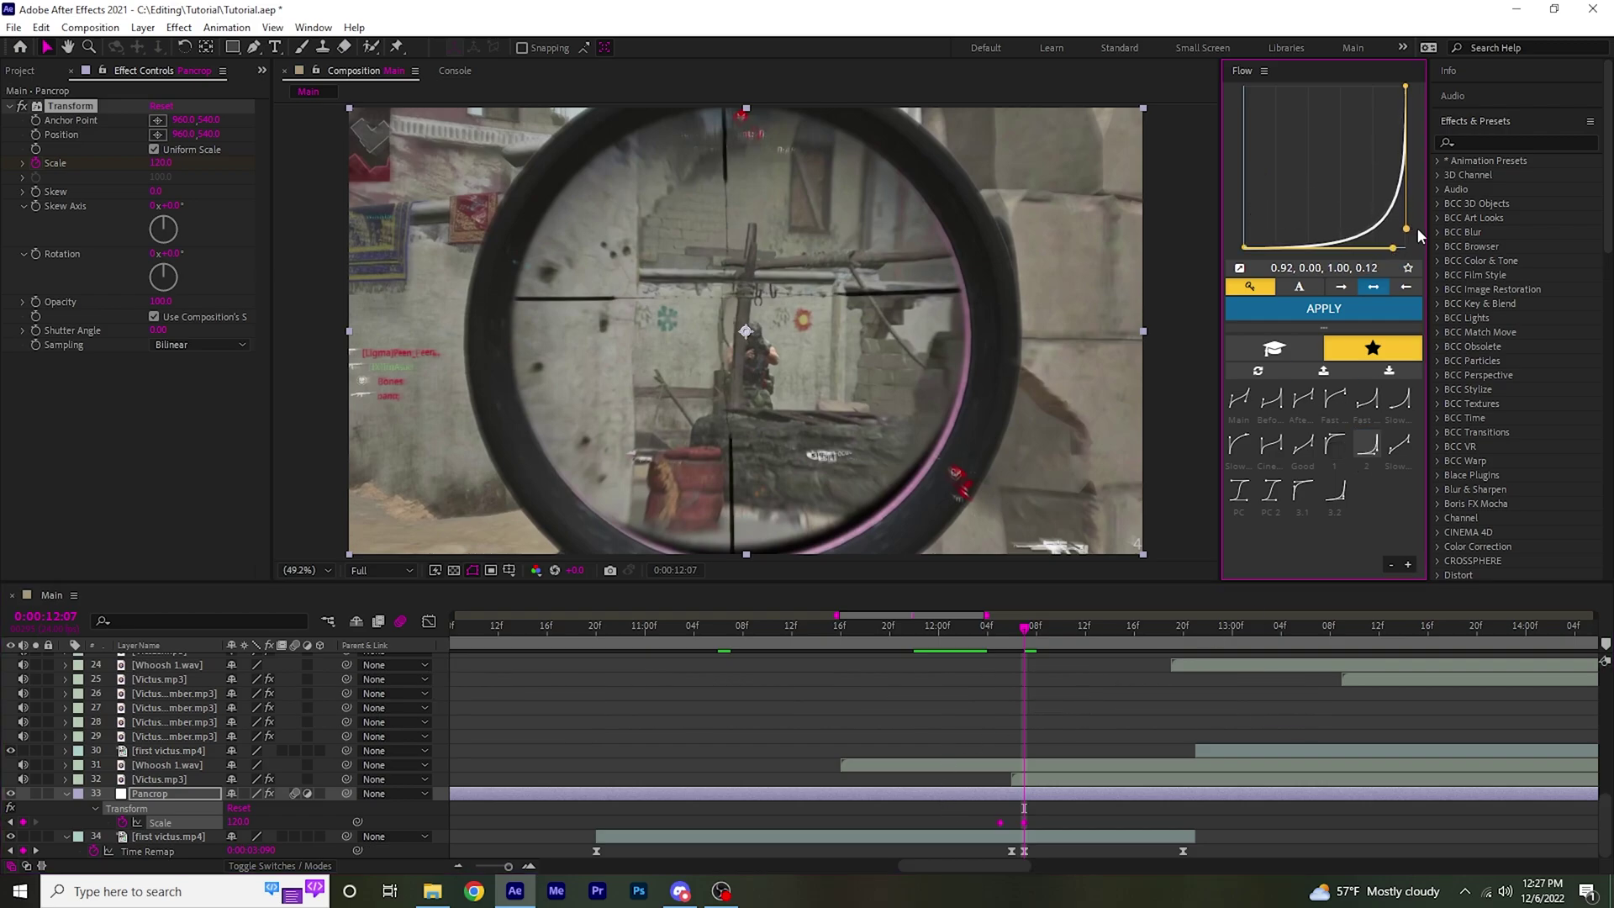
left_click(1340, 311)
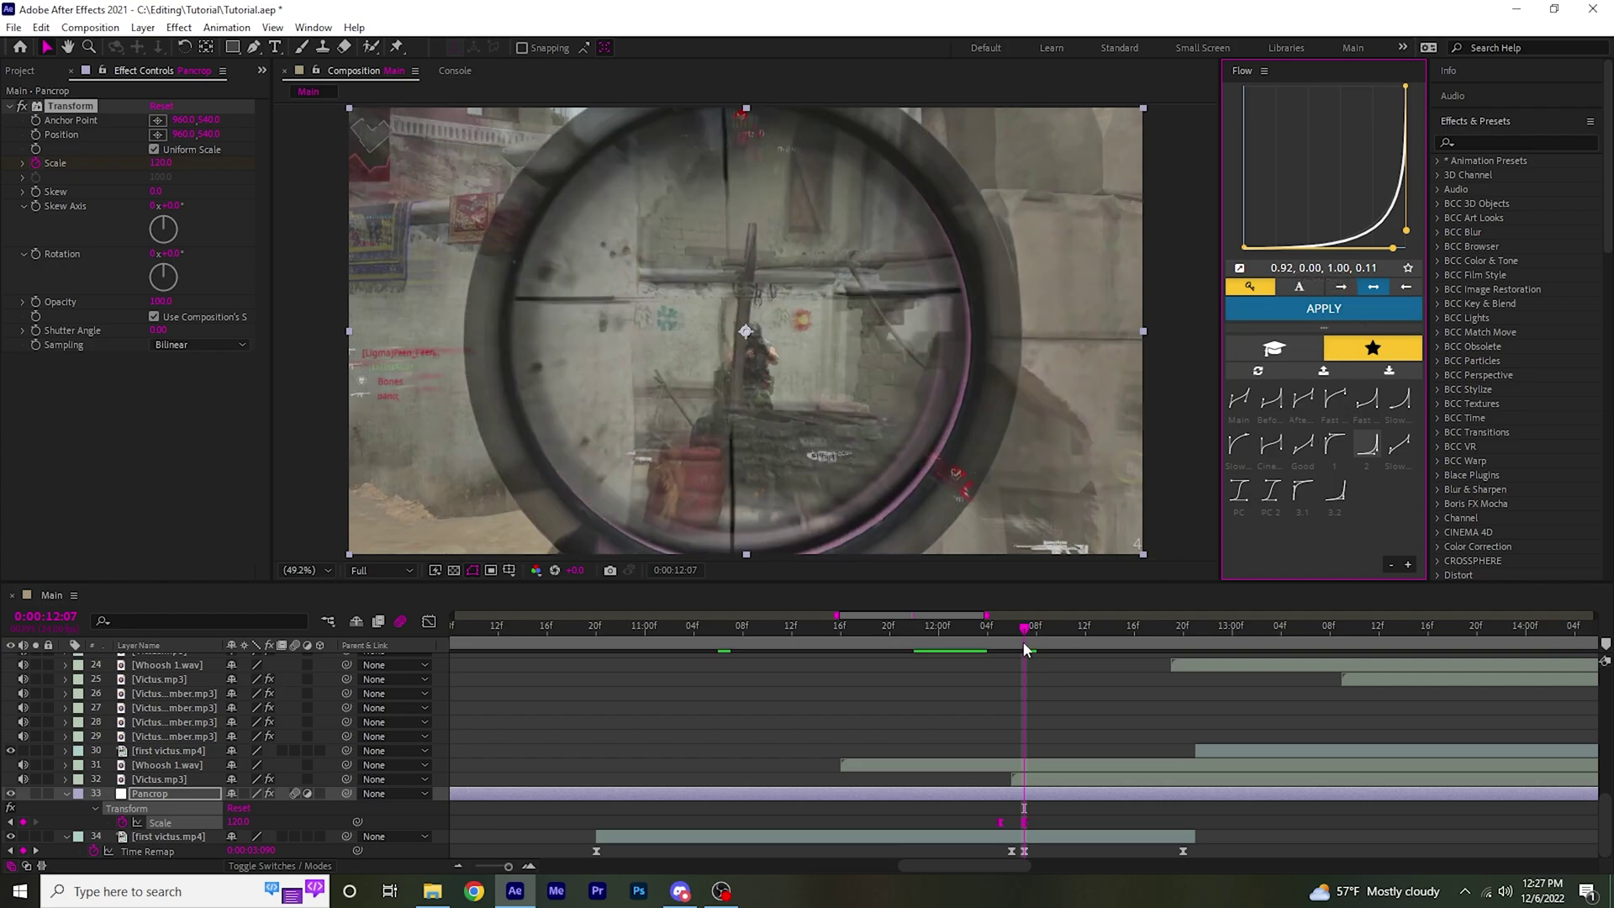
left_click_drag(1022, 630, 848, 628)
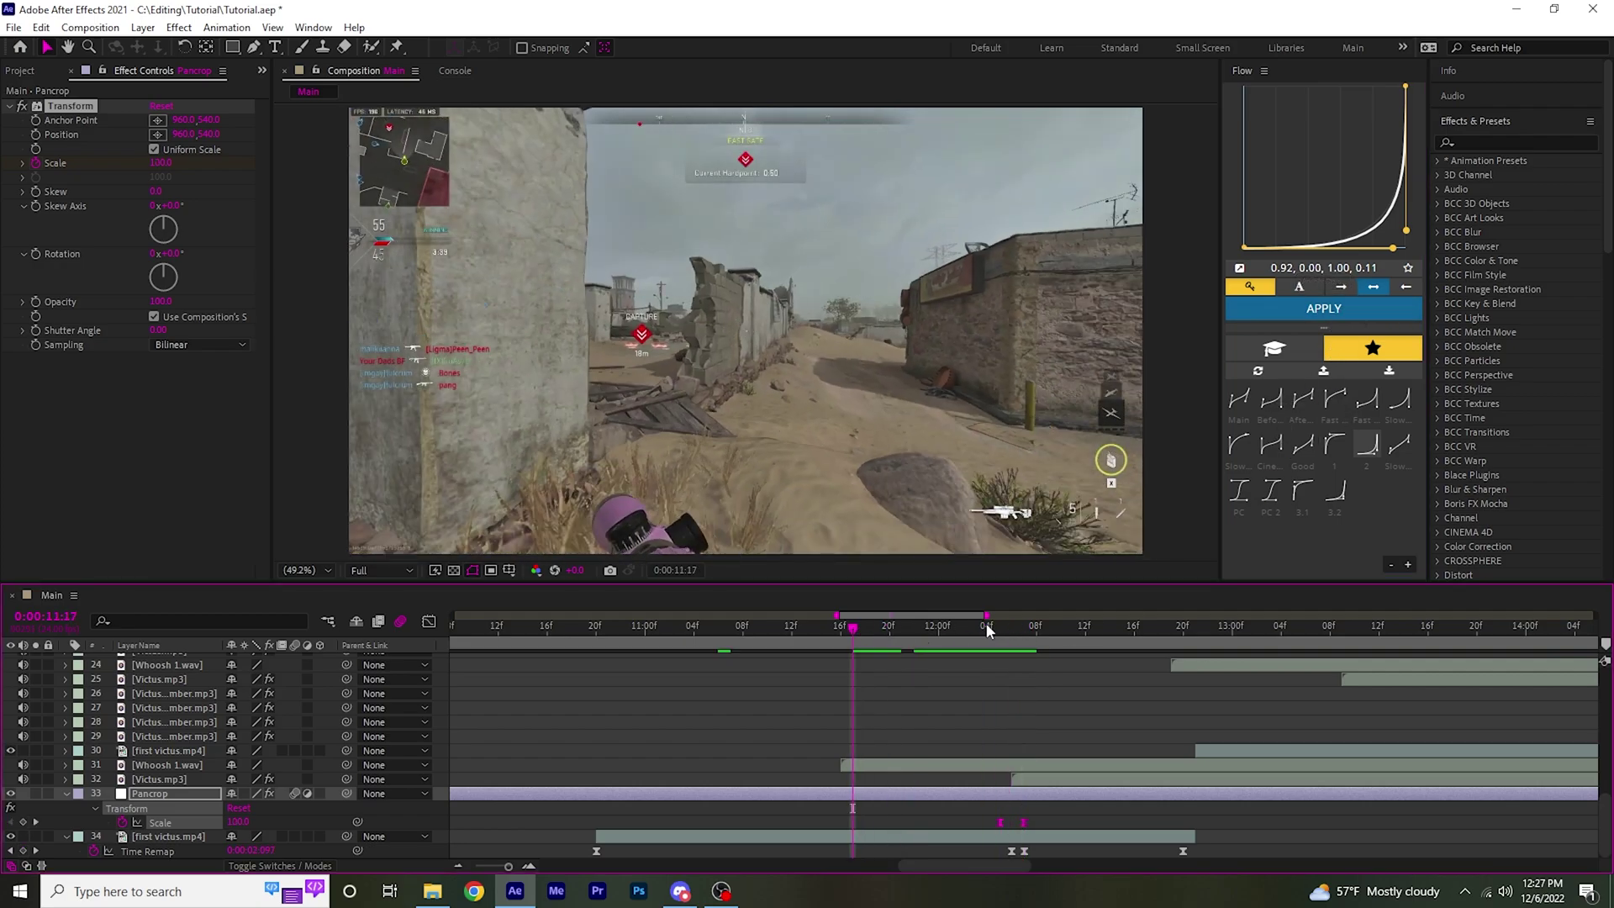
key("space")
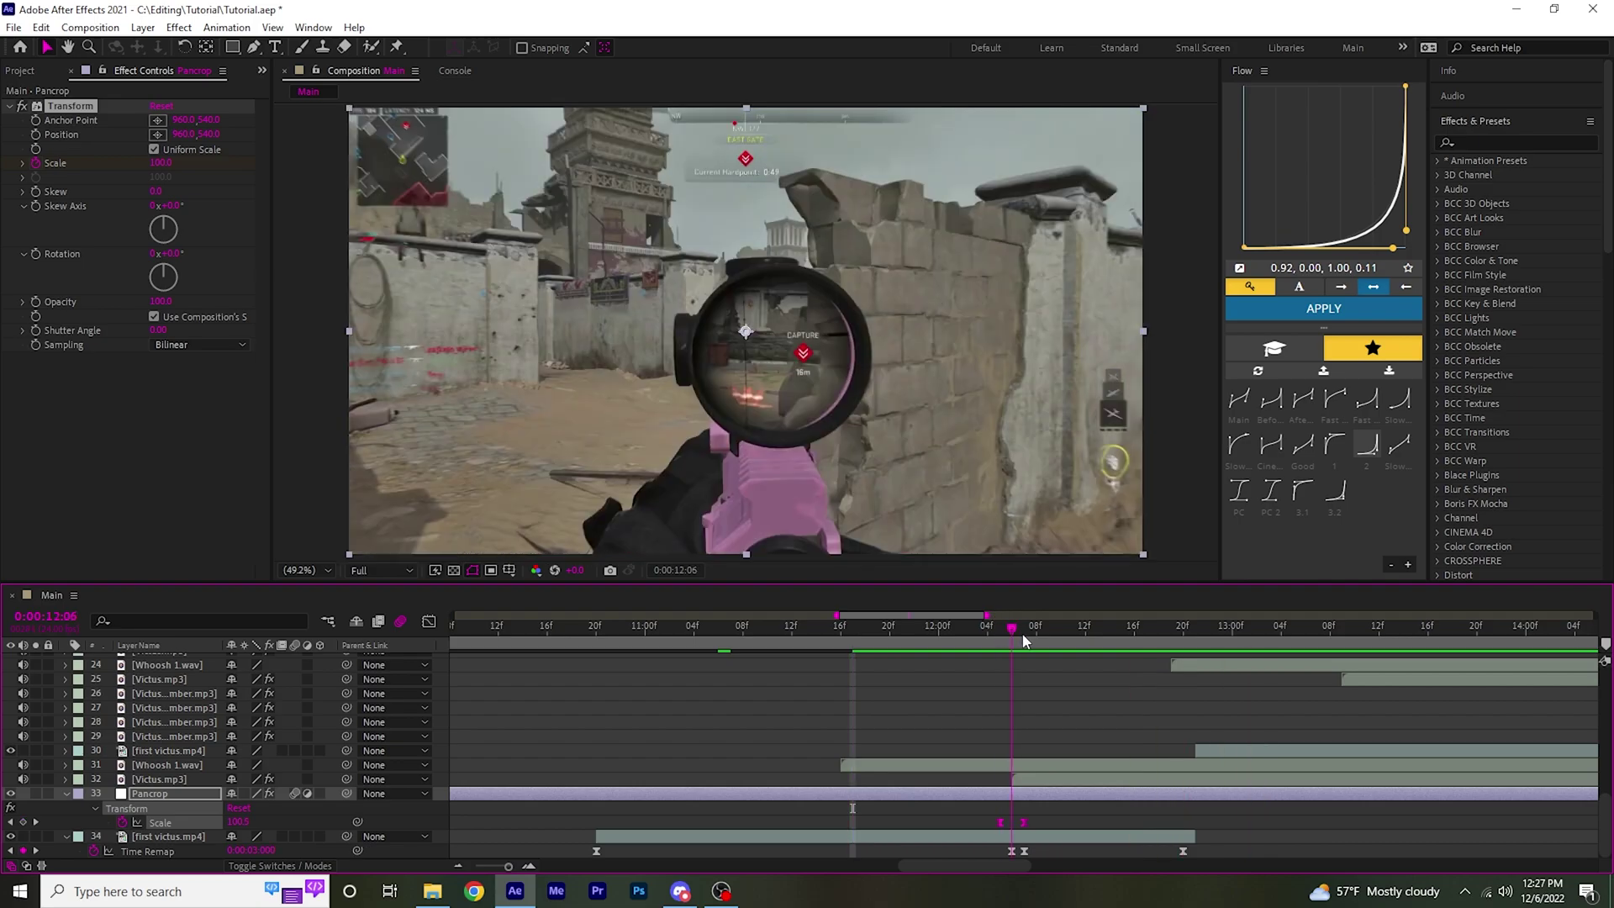
Set Pancrop's Transform Scale to 100 at 0:00:12:16
left_click(1040, 643)
left_click_drag(1040, 643, 1134, 644)
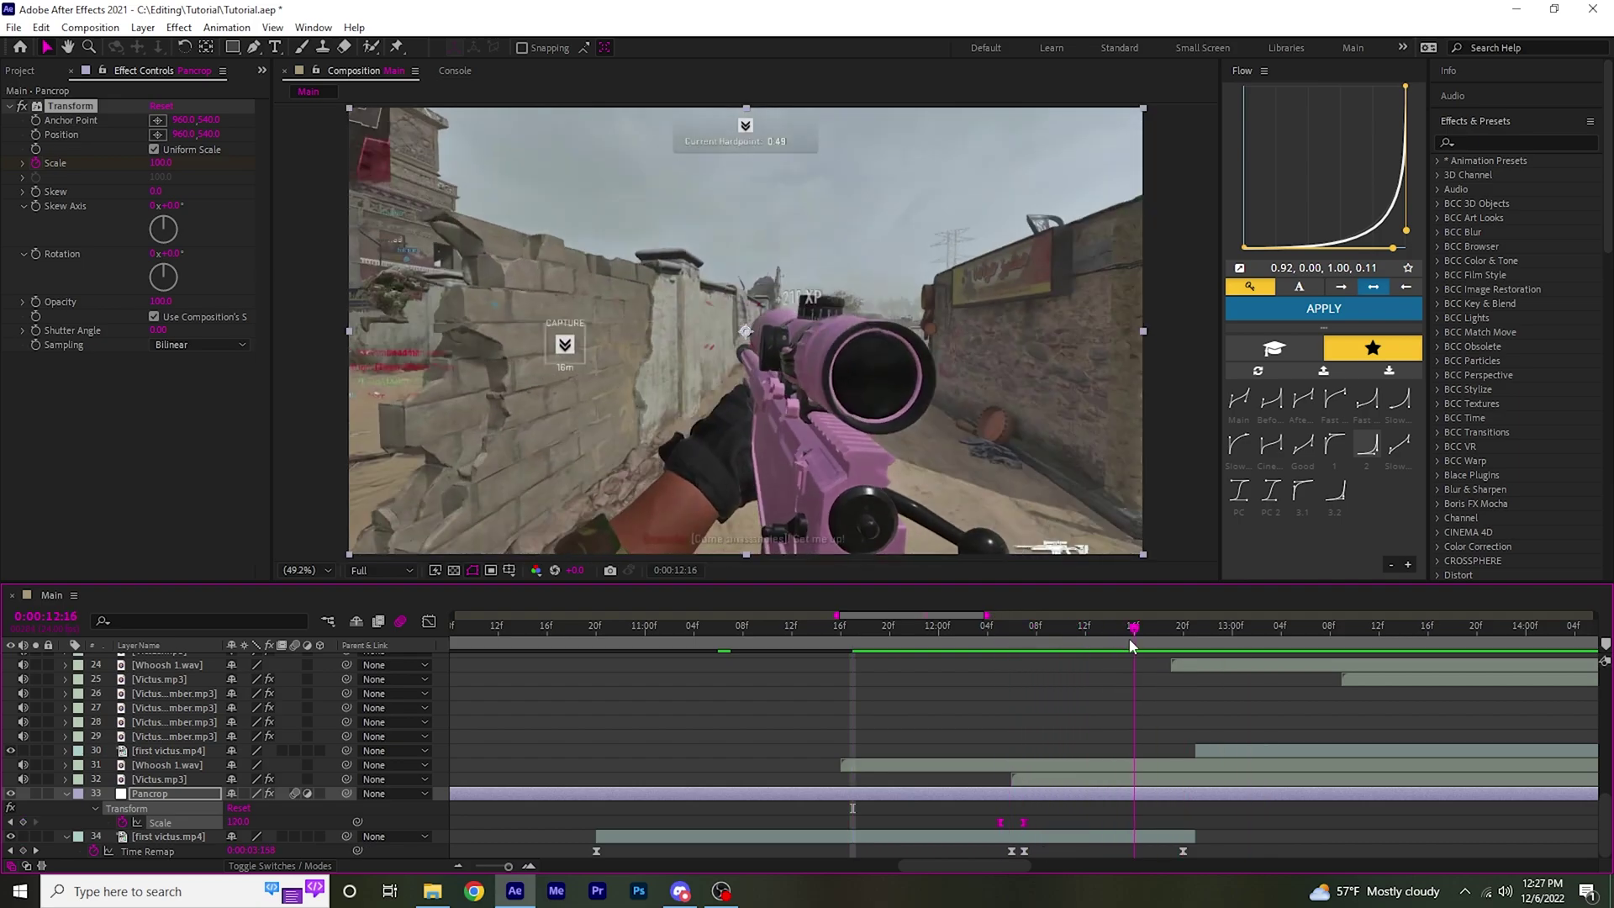
left_click(752, 760)
left_click(238, 821)
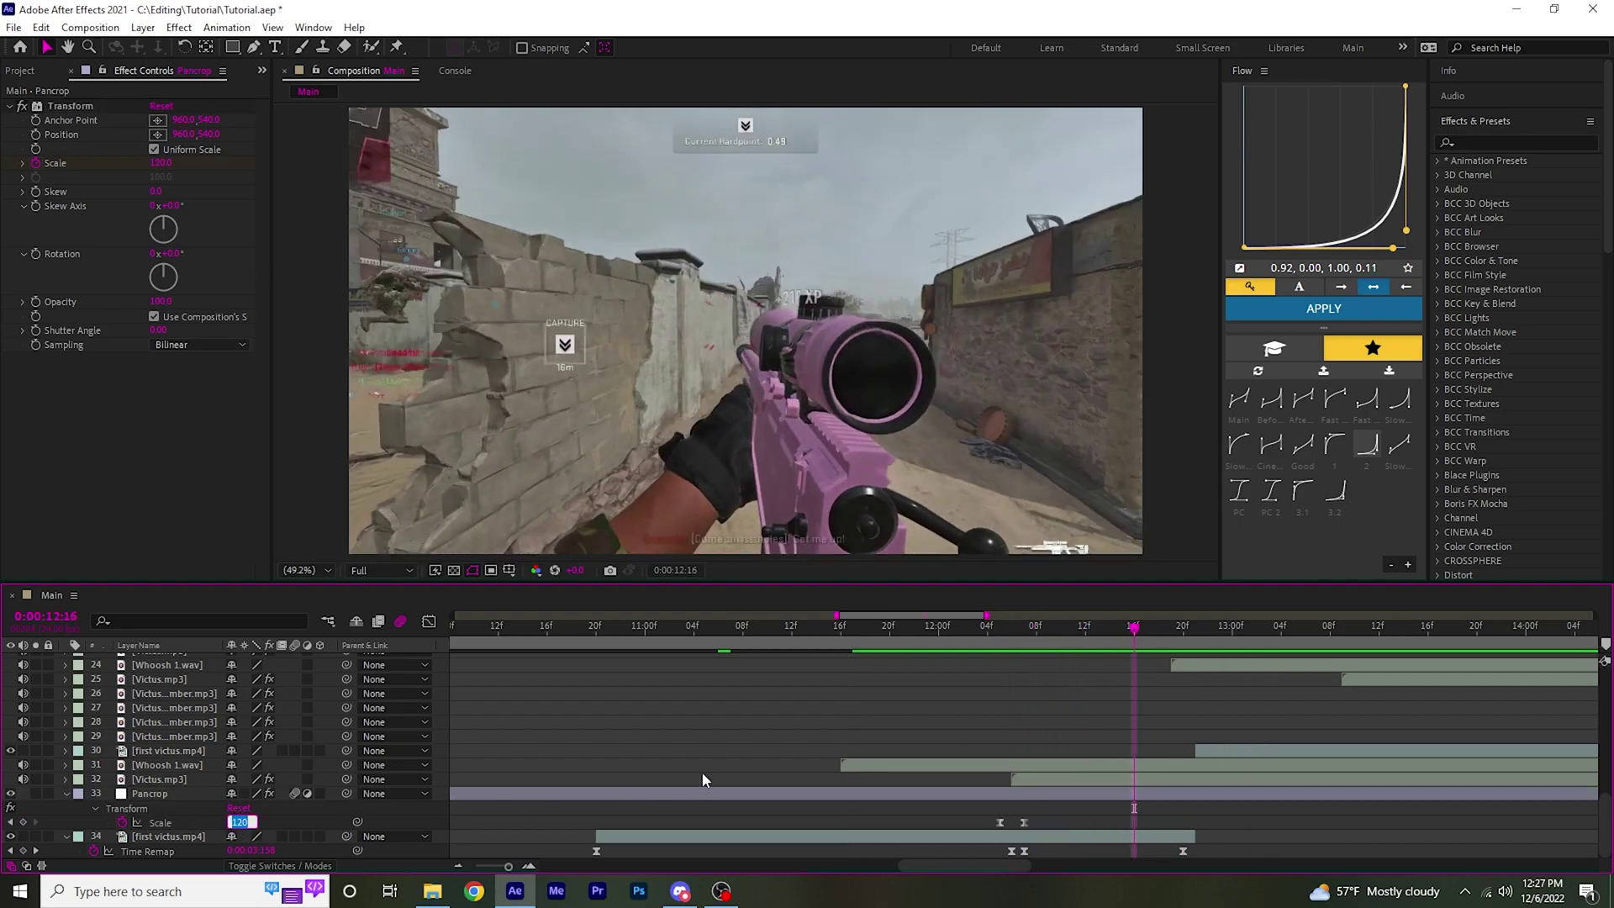
key("Return")
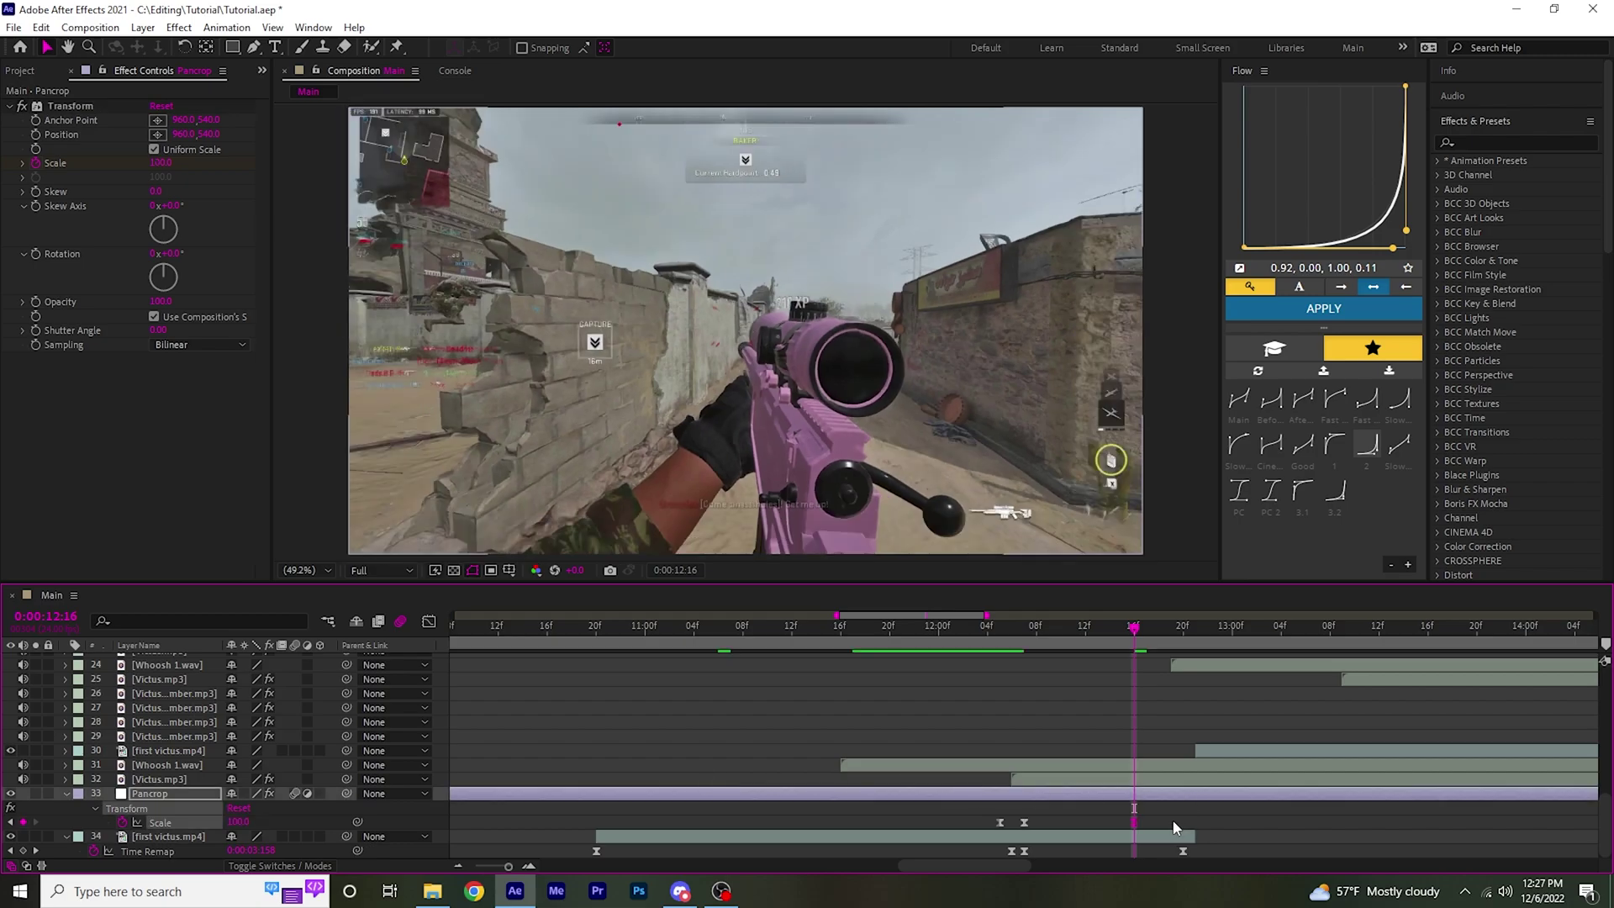
Apply Flow preset 1 (0.00, 0.80, 0.21, 1.00) to the Scale keyframes at 0:00:12:07 and 0:00:12:16, and preview the zoom-out
left_click(1326, 462)
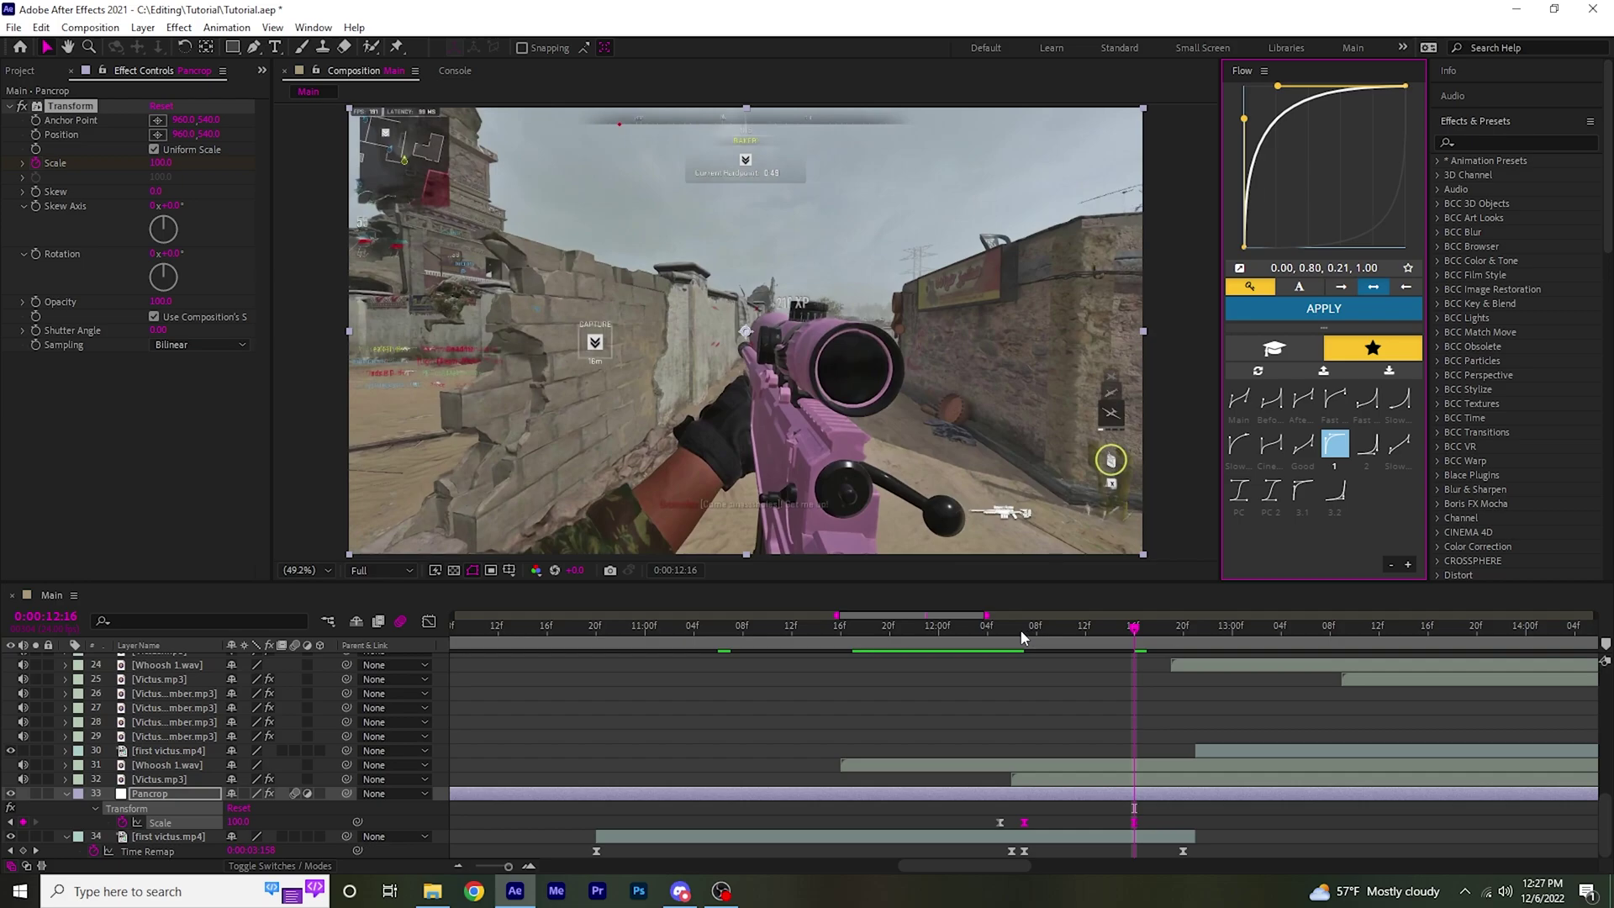
left_click(783, 631)
key("space")
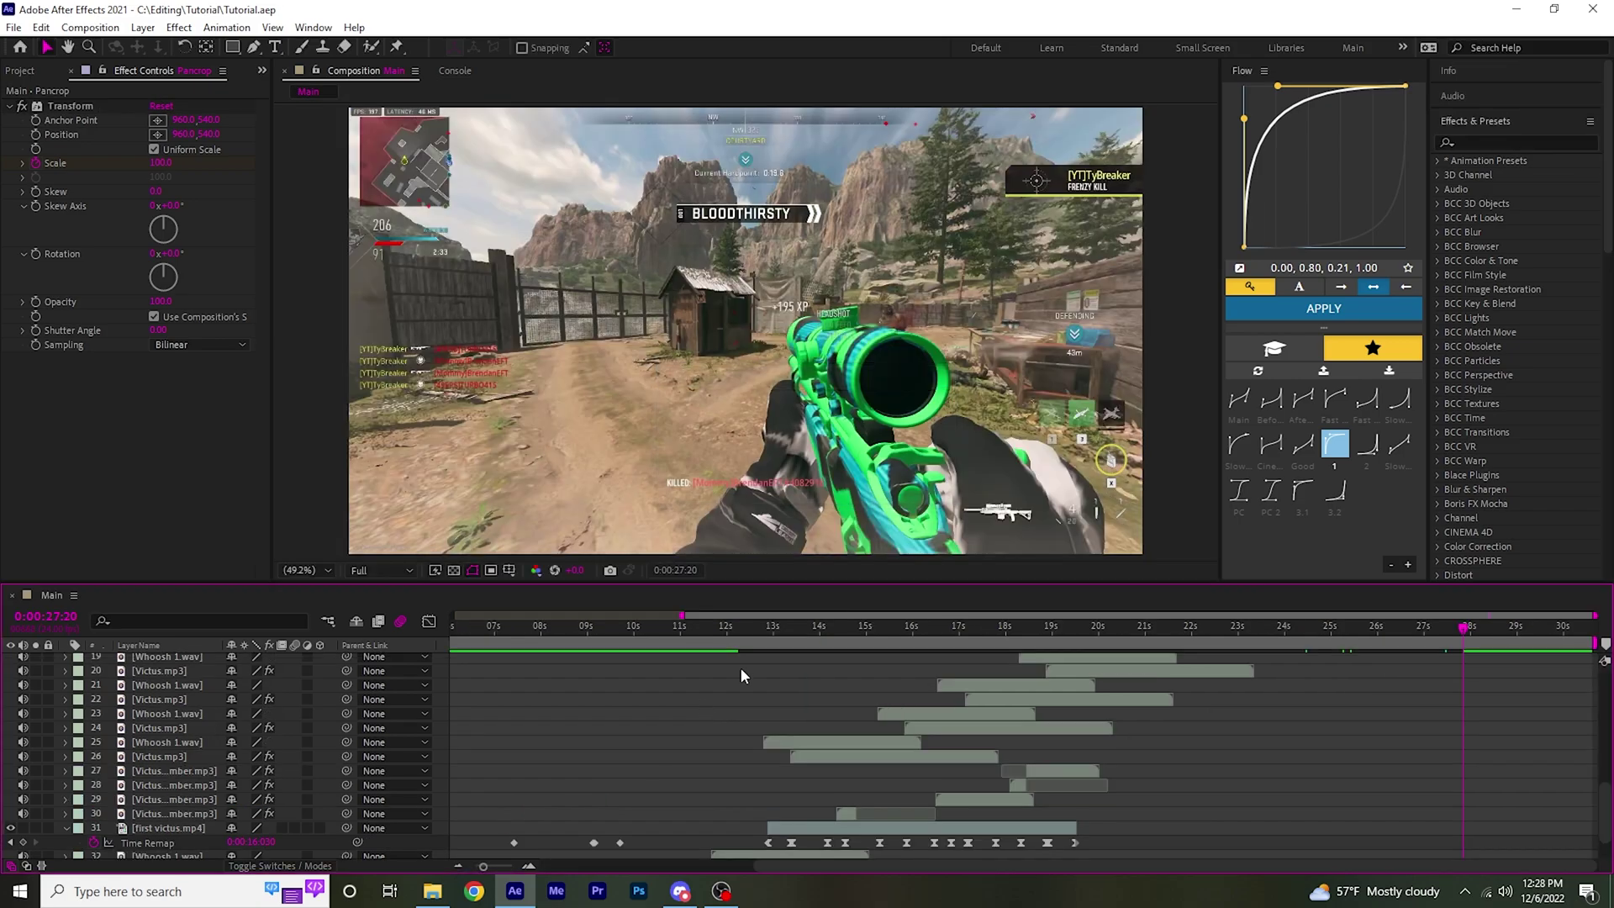
Play back the montage from just before the first victus clip to review the Pancrop zooms
scroll(740, 633, "down", 2)
left_click_drag(737, 644, 665, 643)
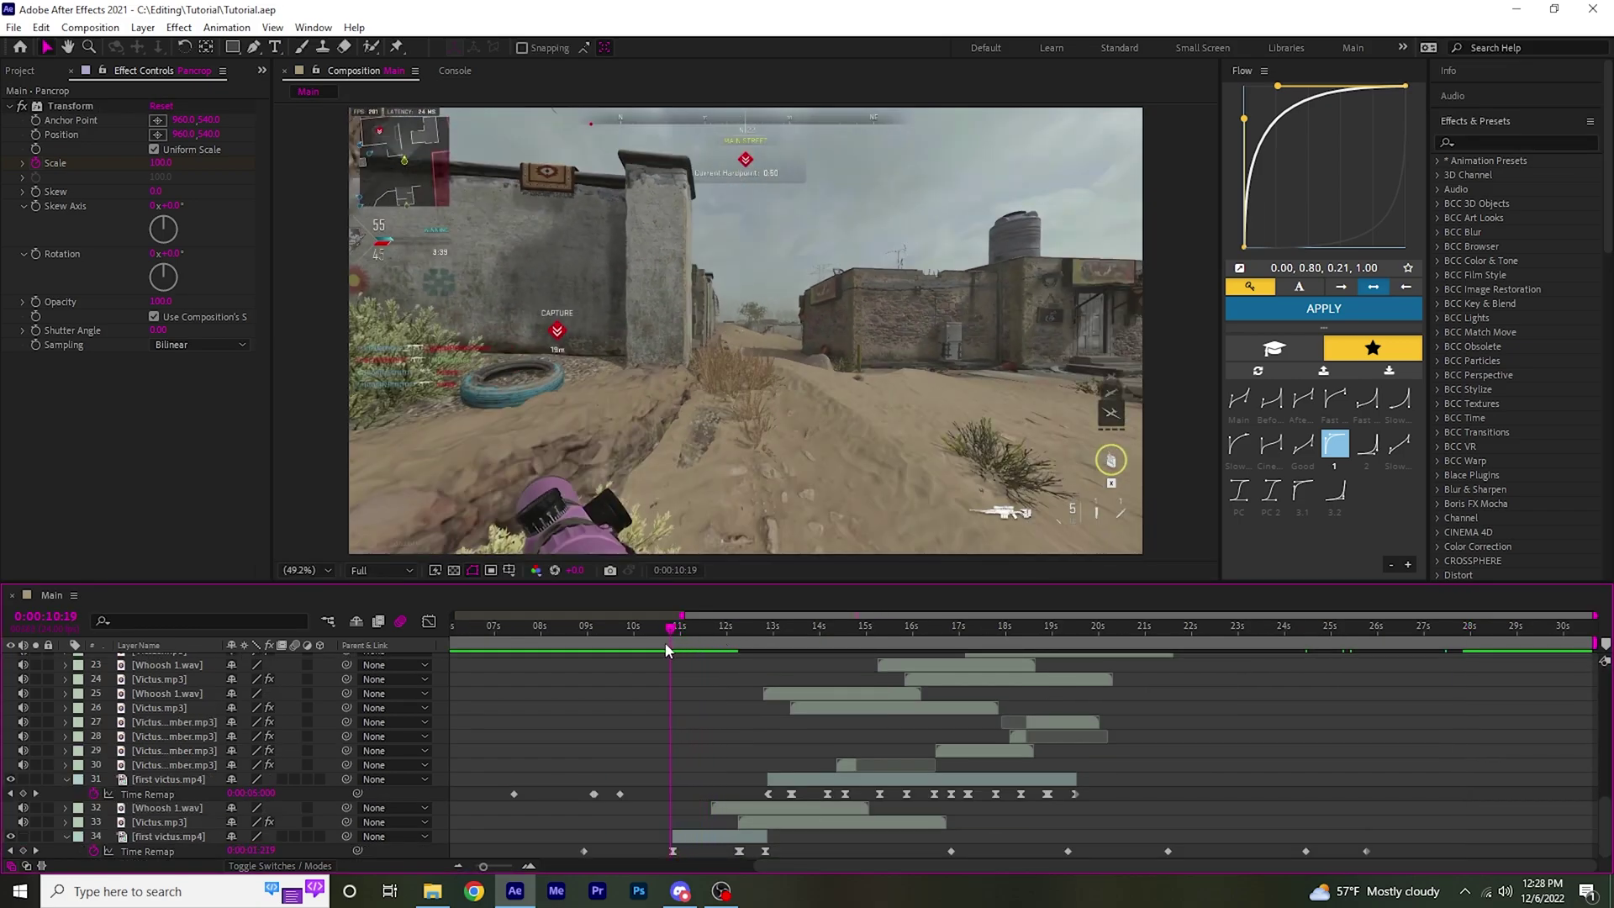
key("space")
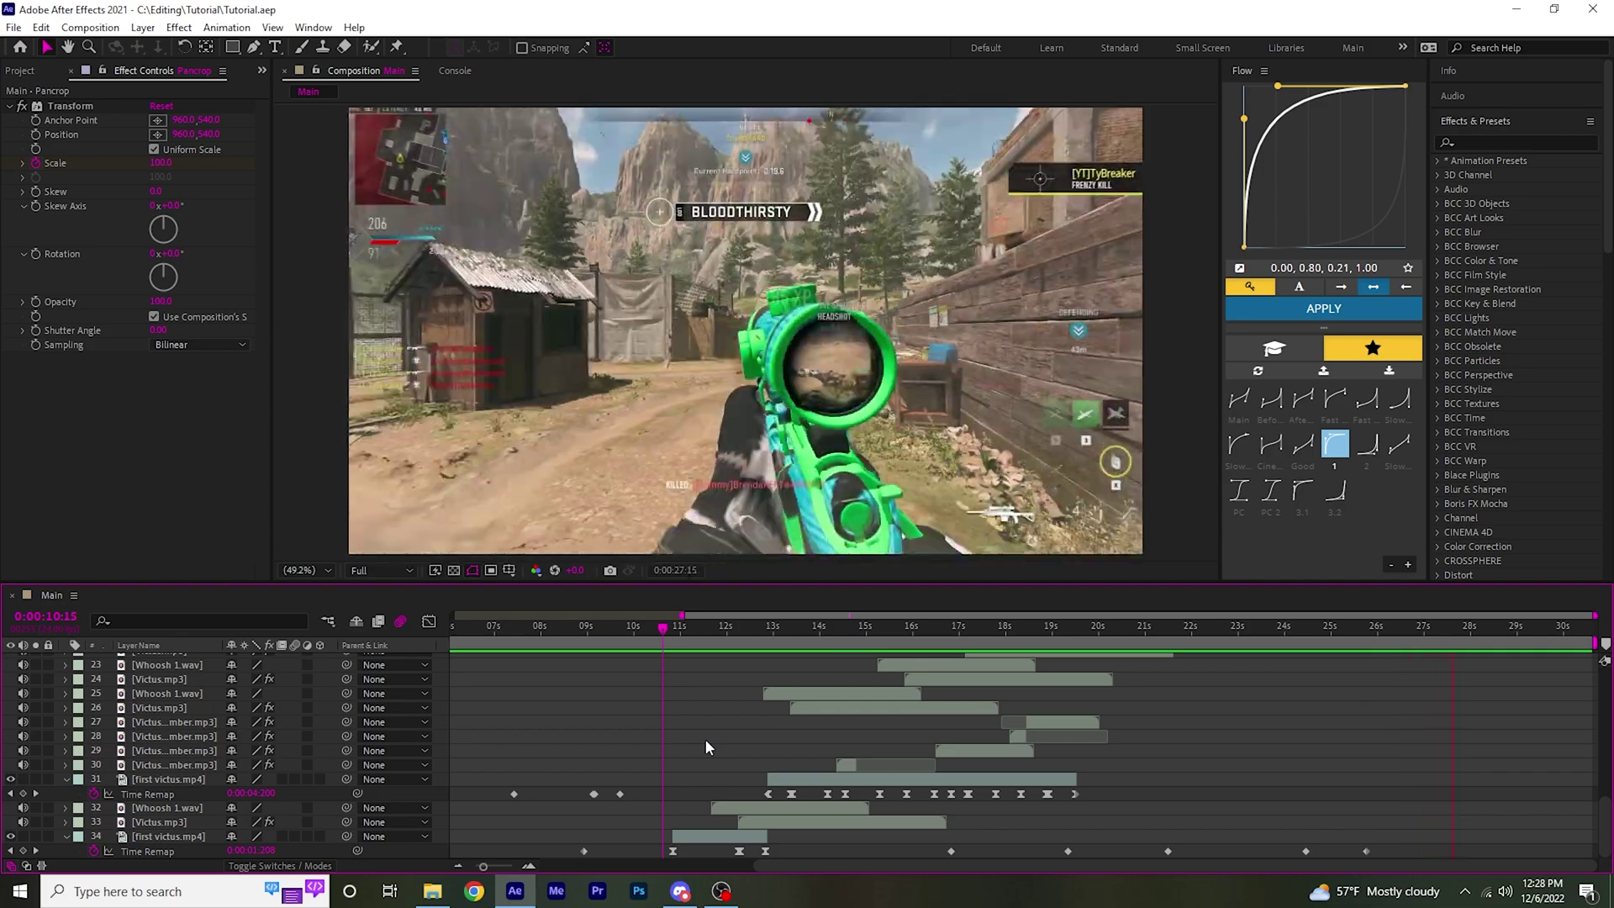
Move the Pancrop layer down the layer stack to directly above the second first victus.mp4 clip
left_click_drag(732, 639, 694, 646)
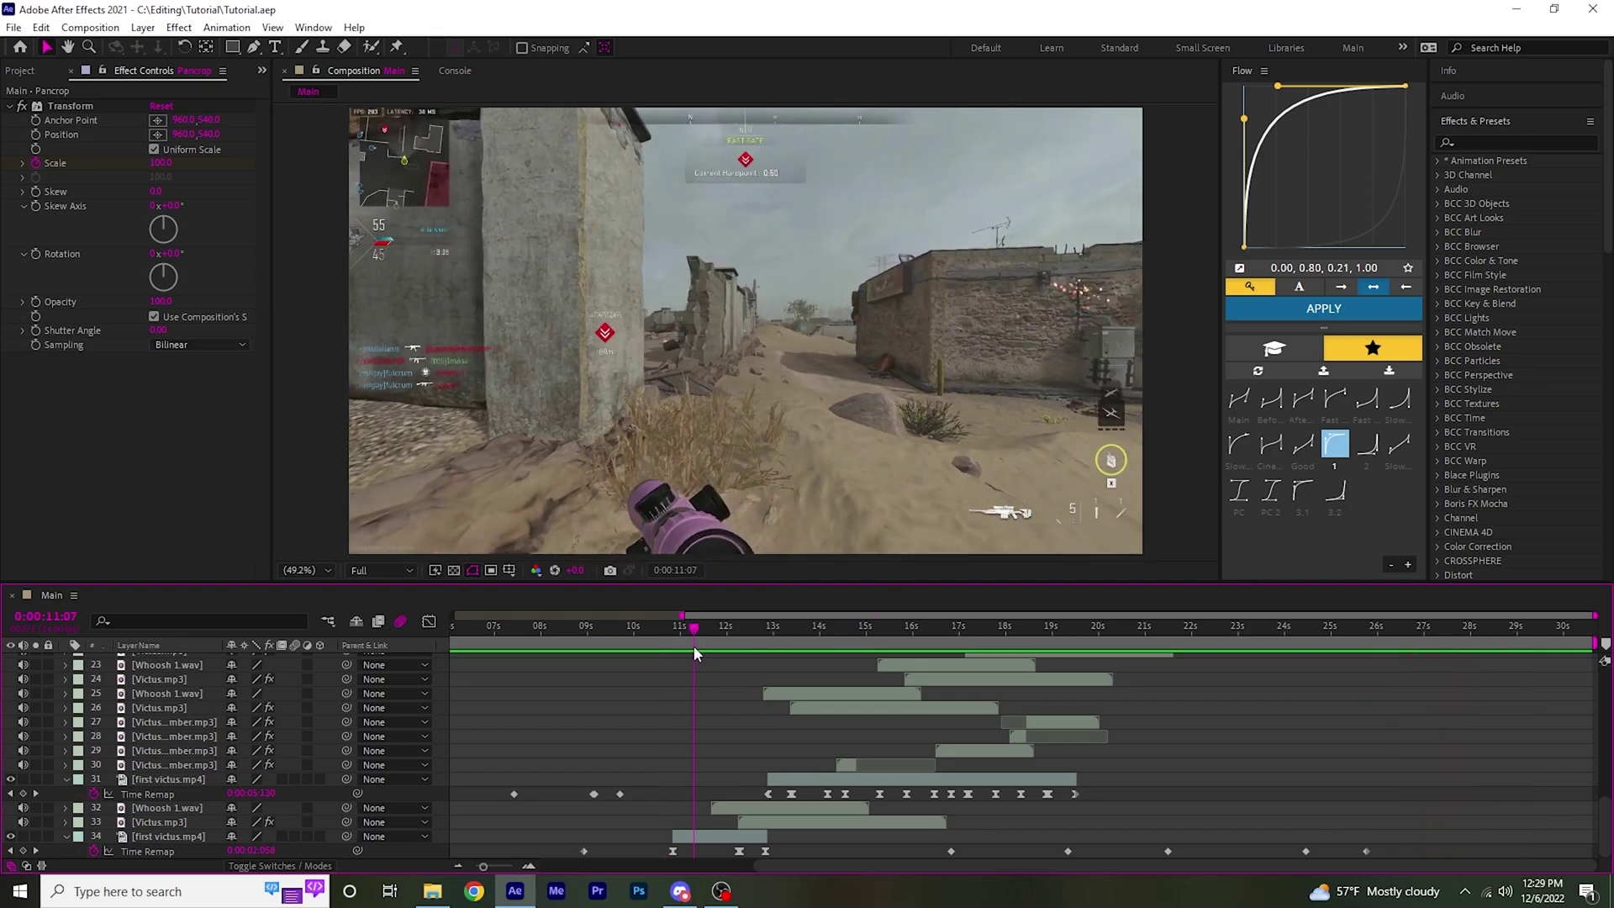
scroll(286, 767, "up", 7)
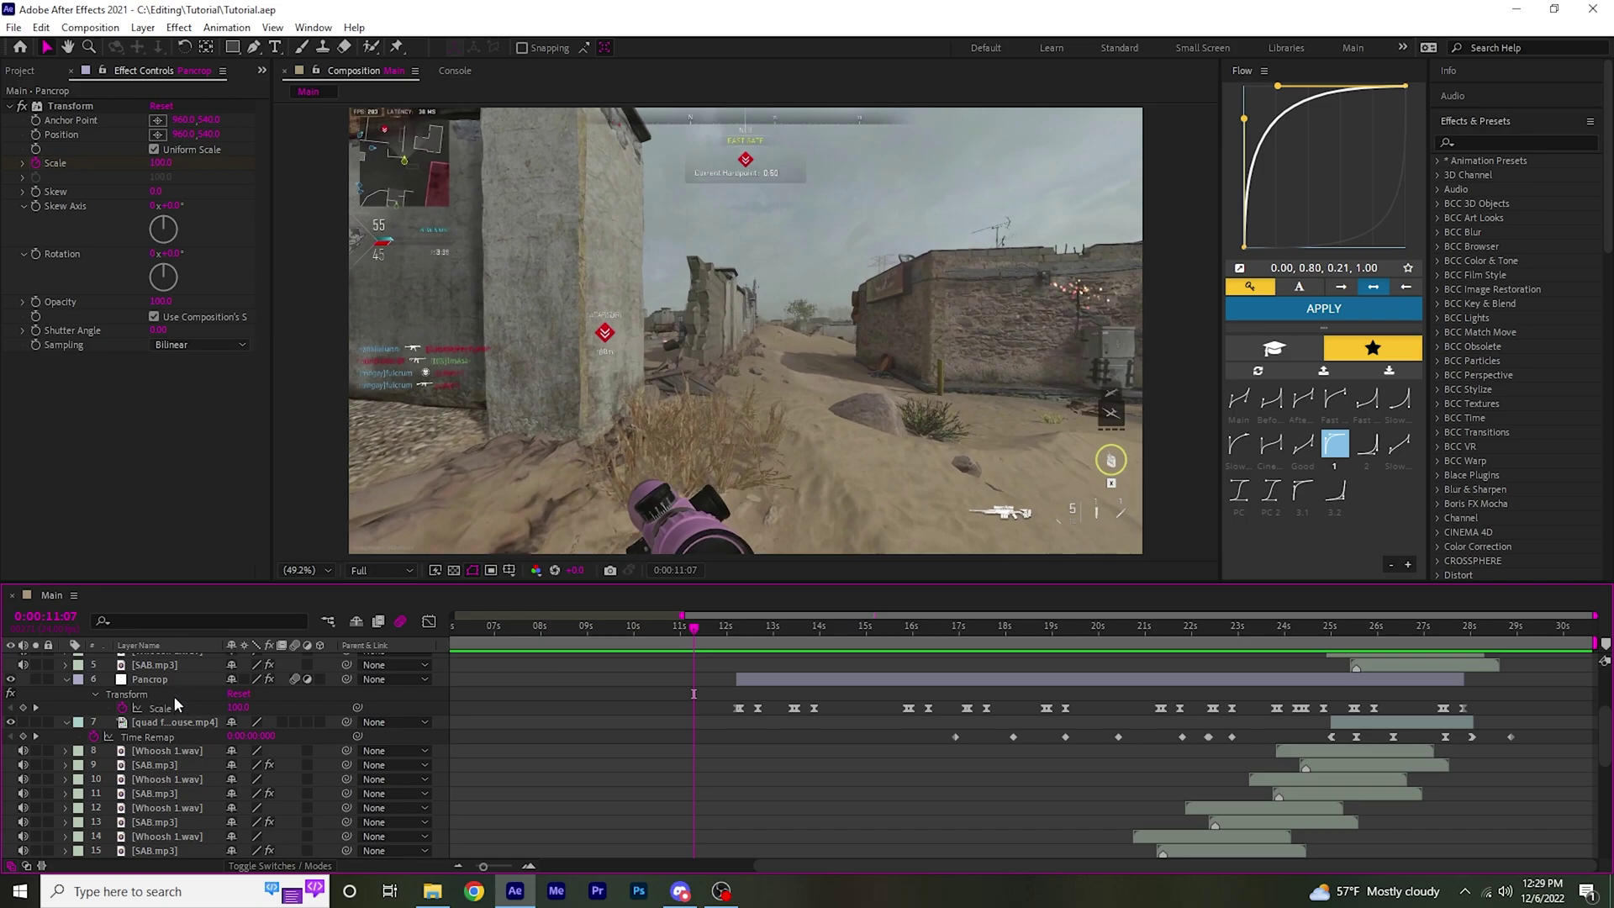
left_click_drag(169, 678, 188, 761)
Add a Pancrop Scale keyframe of 100 at 0:00:14:02
left_click_drag(770, 642, 830, 648)
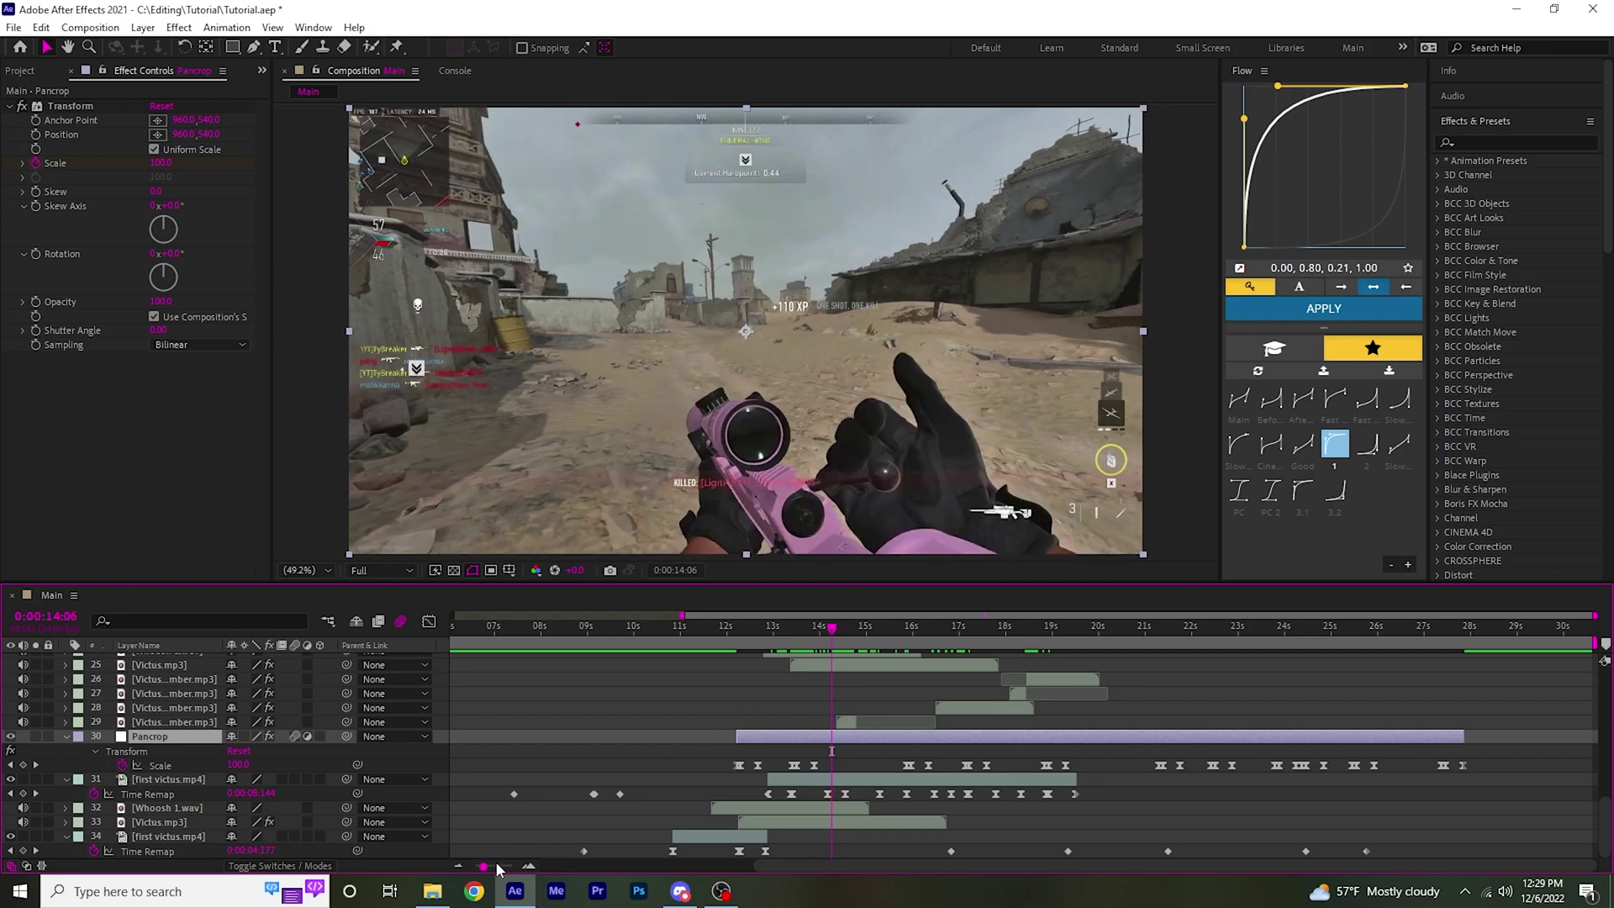
left_click_drag(497, 861, 506, 866)
left_click_drag(1009, 646, 996, 639)
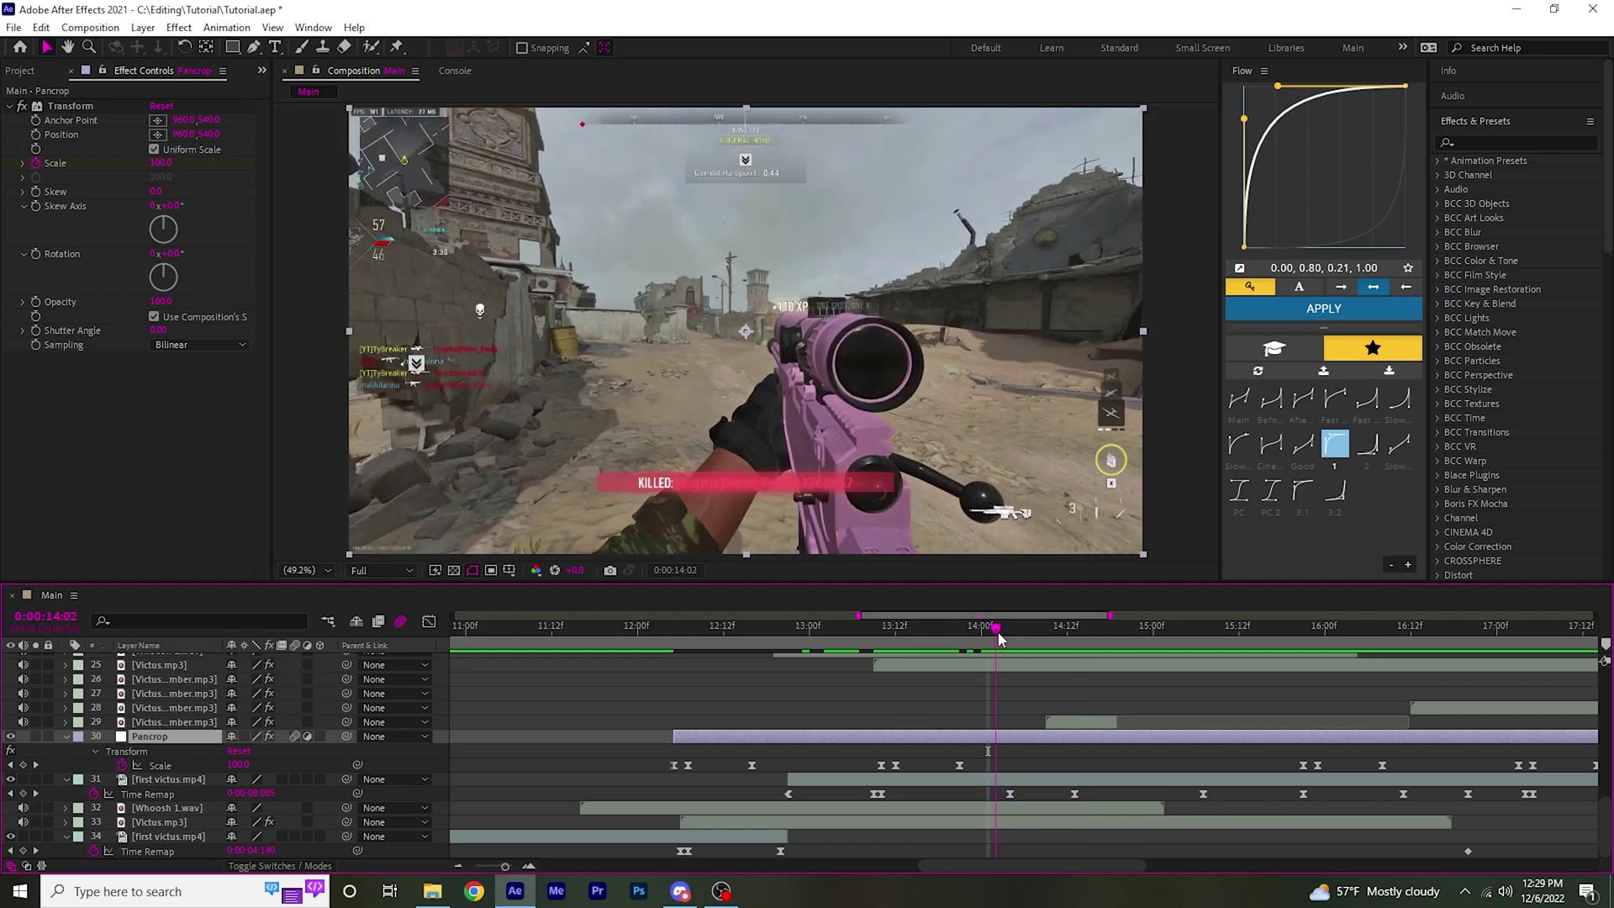
left_click(23, 765)
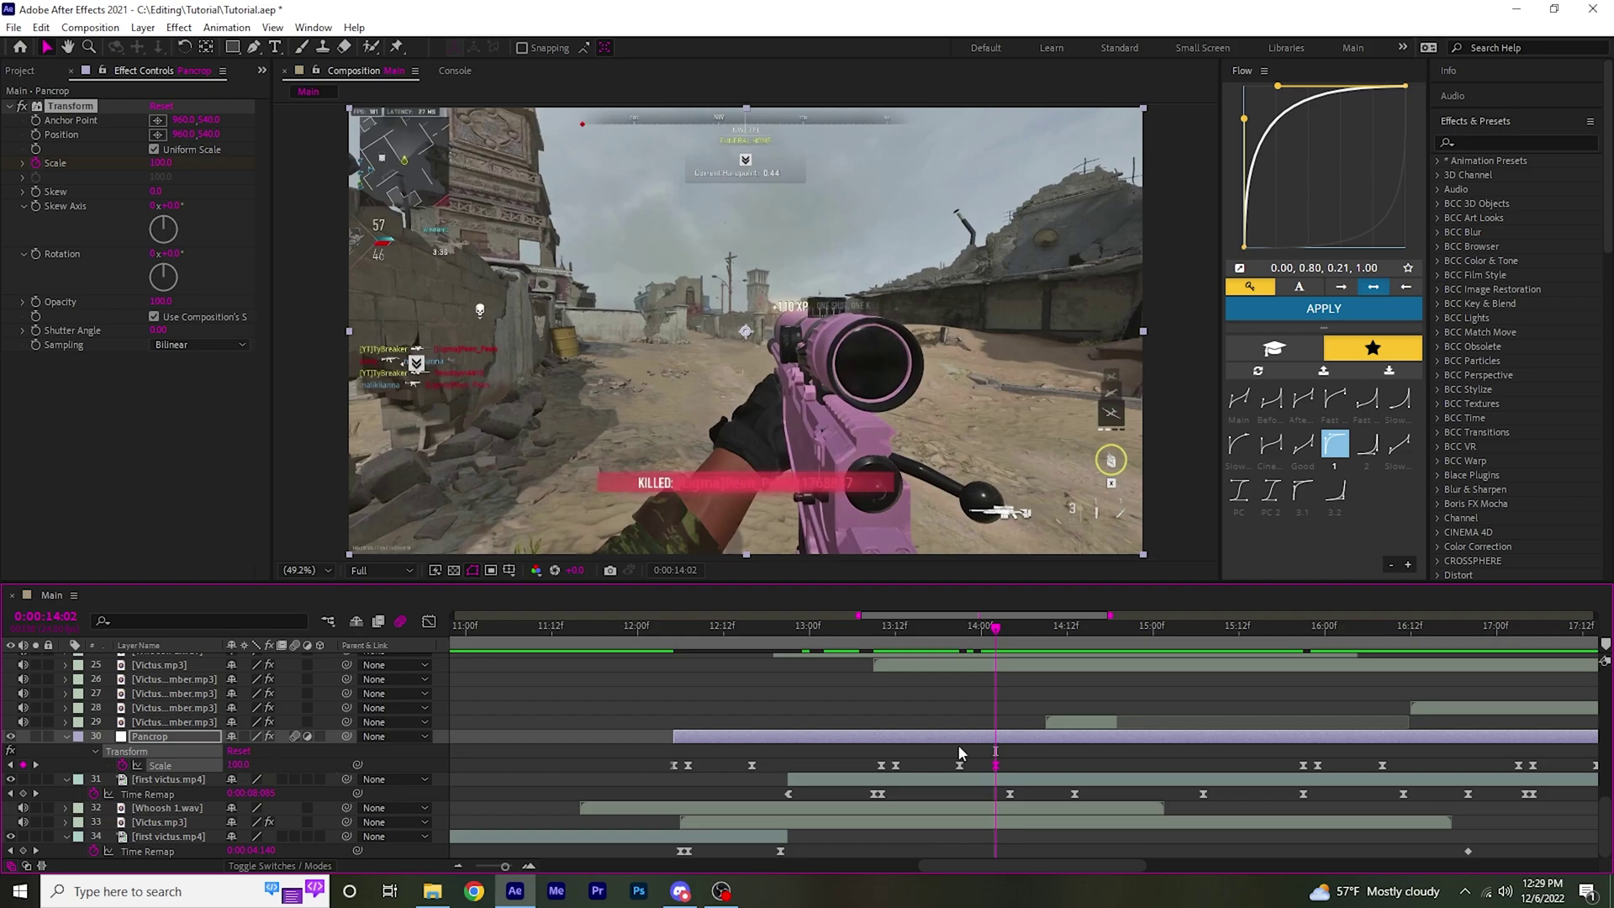
Set Pancrop's Scale to 110 four frames further on, at 0:00:14:06
key("Page_Down")
key("Page_Down")
key("Page_Down")
key("Page_Down")
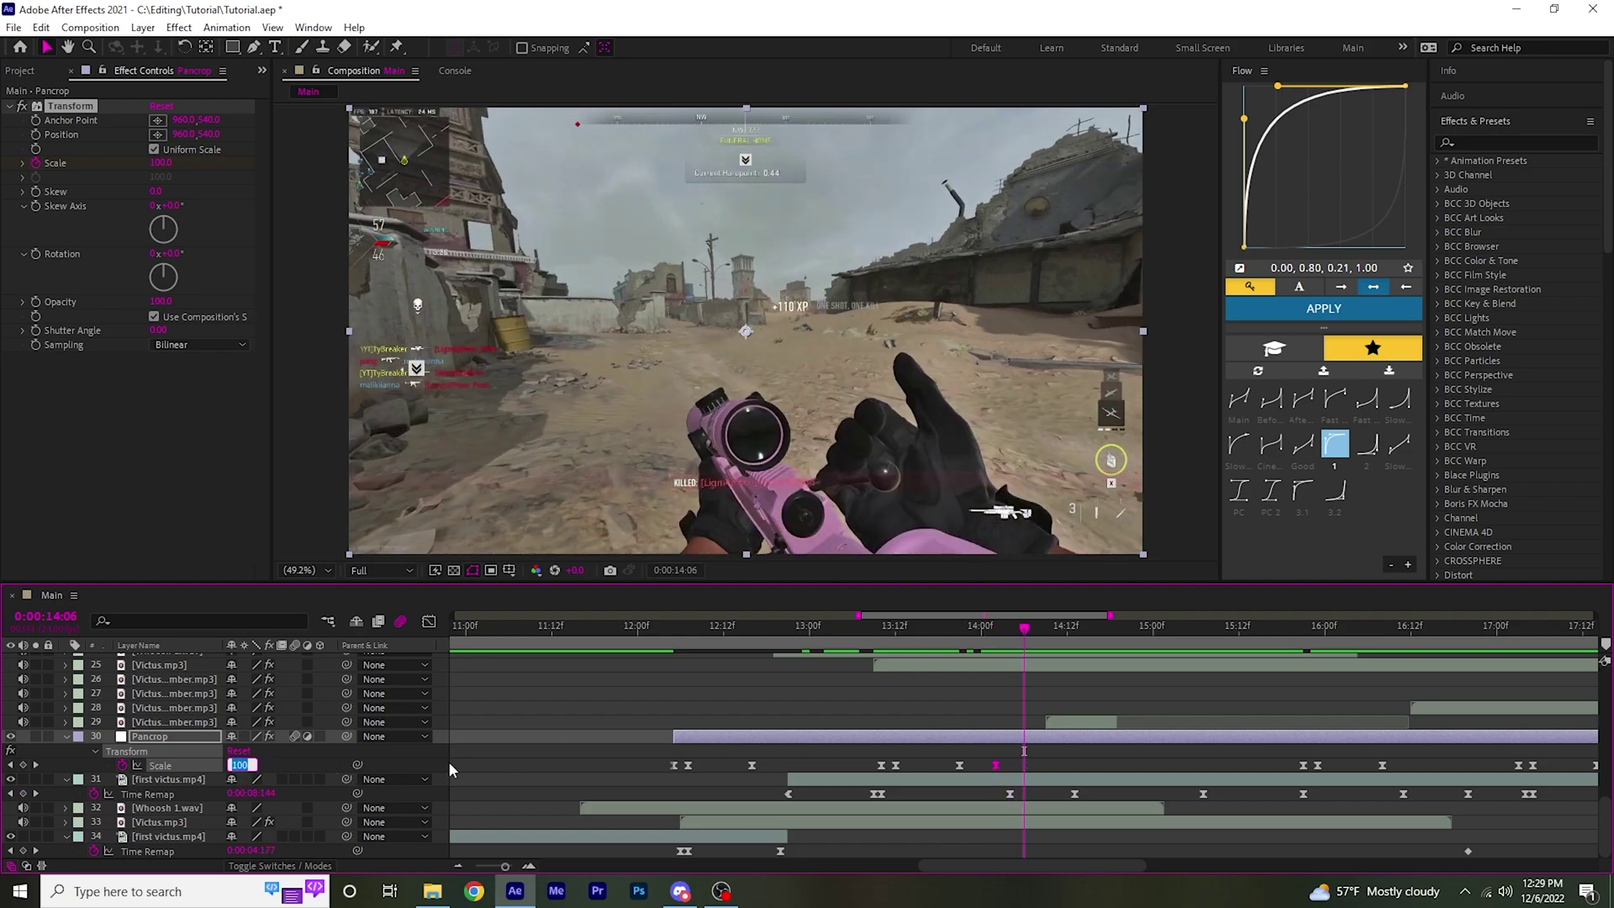
type("110")
key("Return")
Ease the Scale keyframes at 0:00:14:02 and 0:00:14:06 with the Flow preset PC 2 and preview the zoom
left_click(1271, 490)
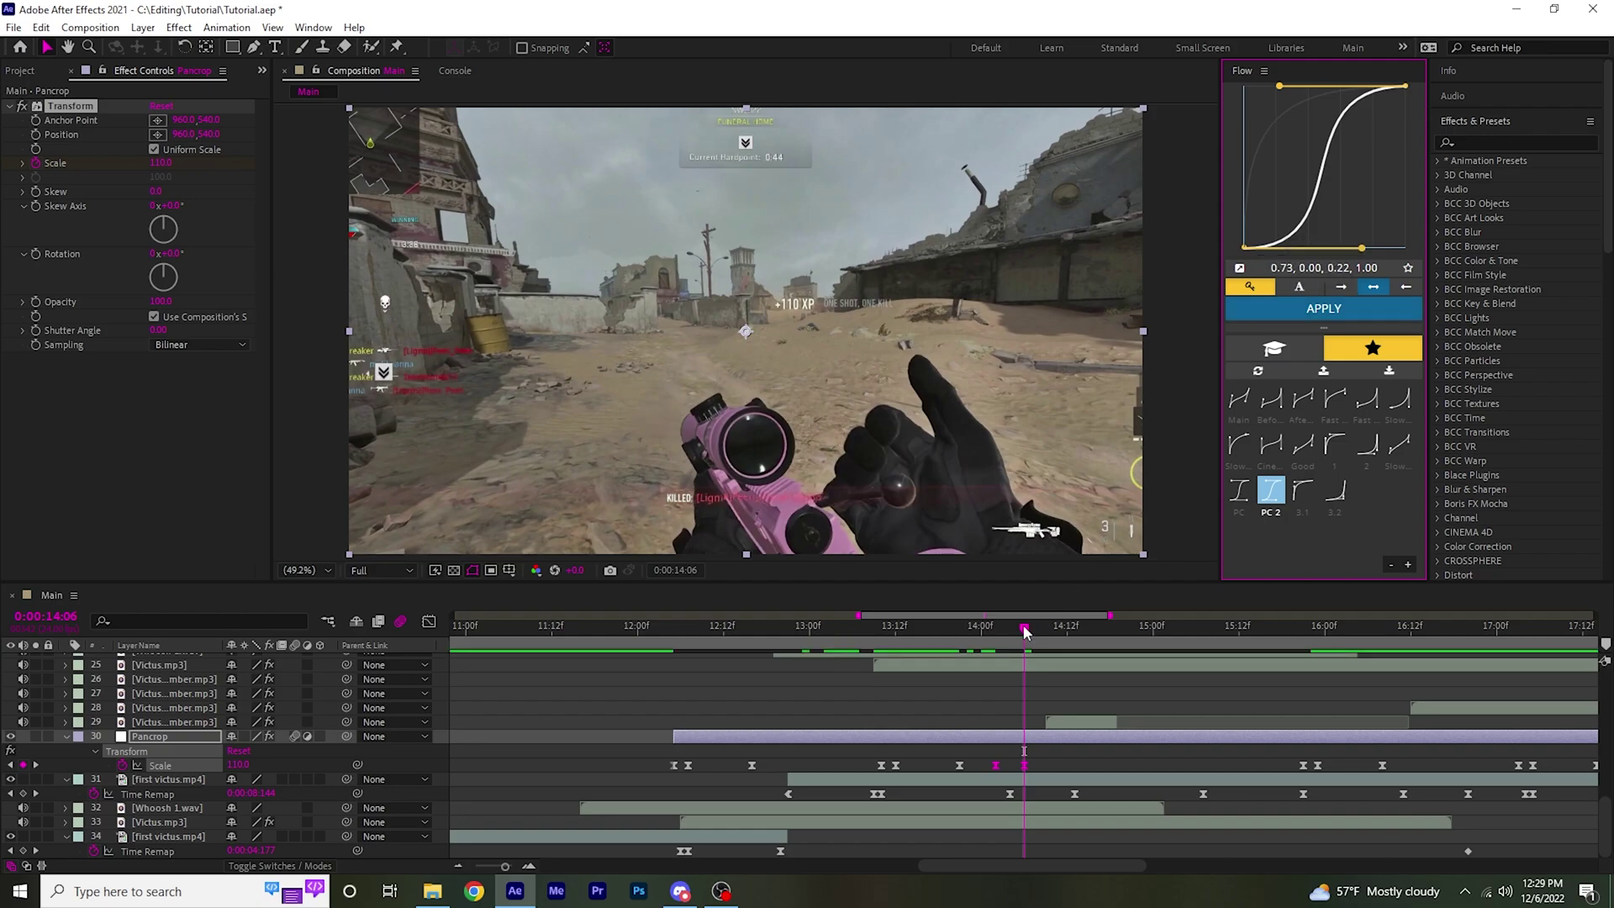
left_click_drag(1020, 640, 795, 639)
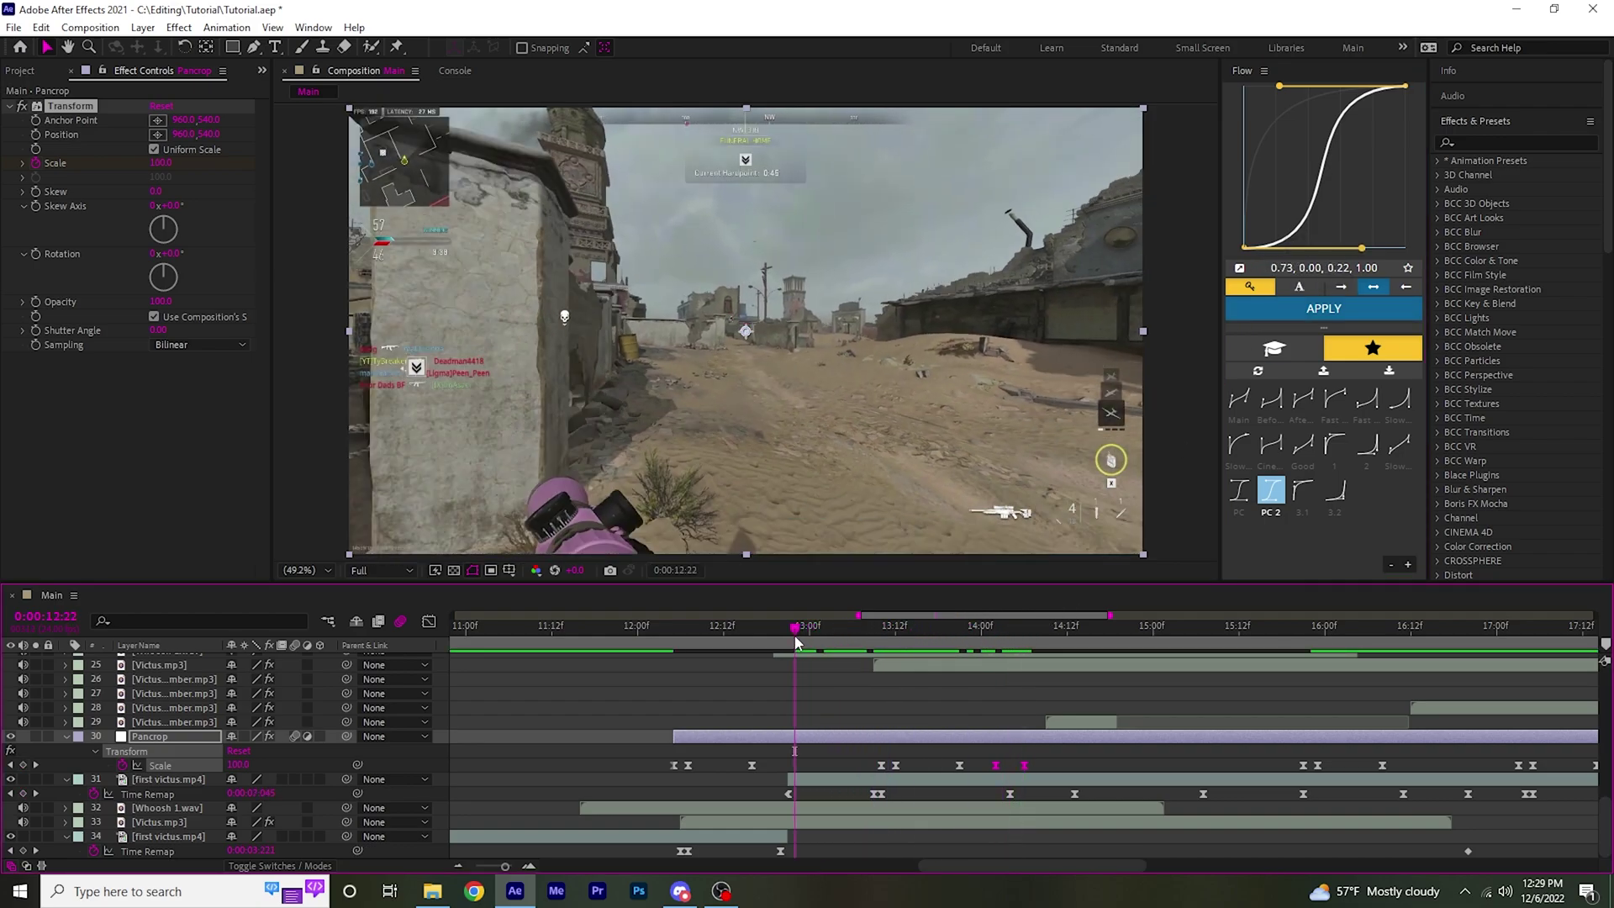
key("space")
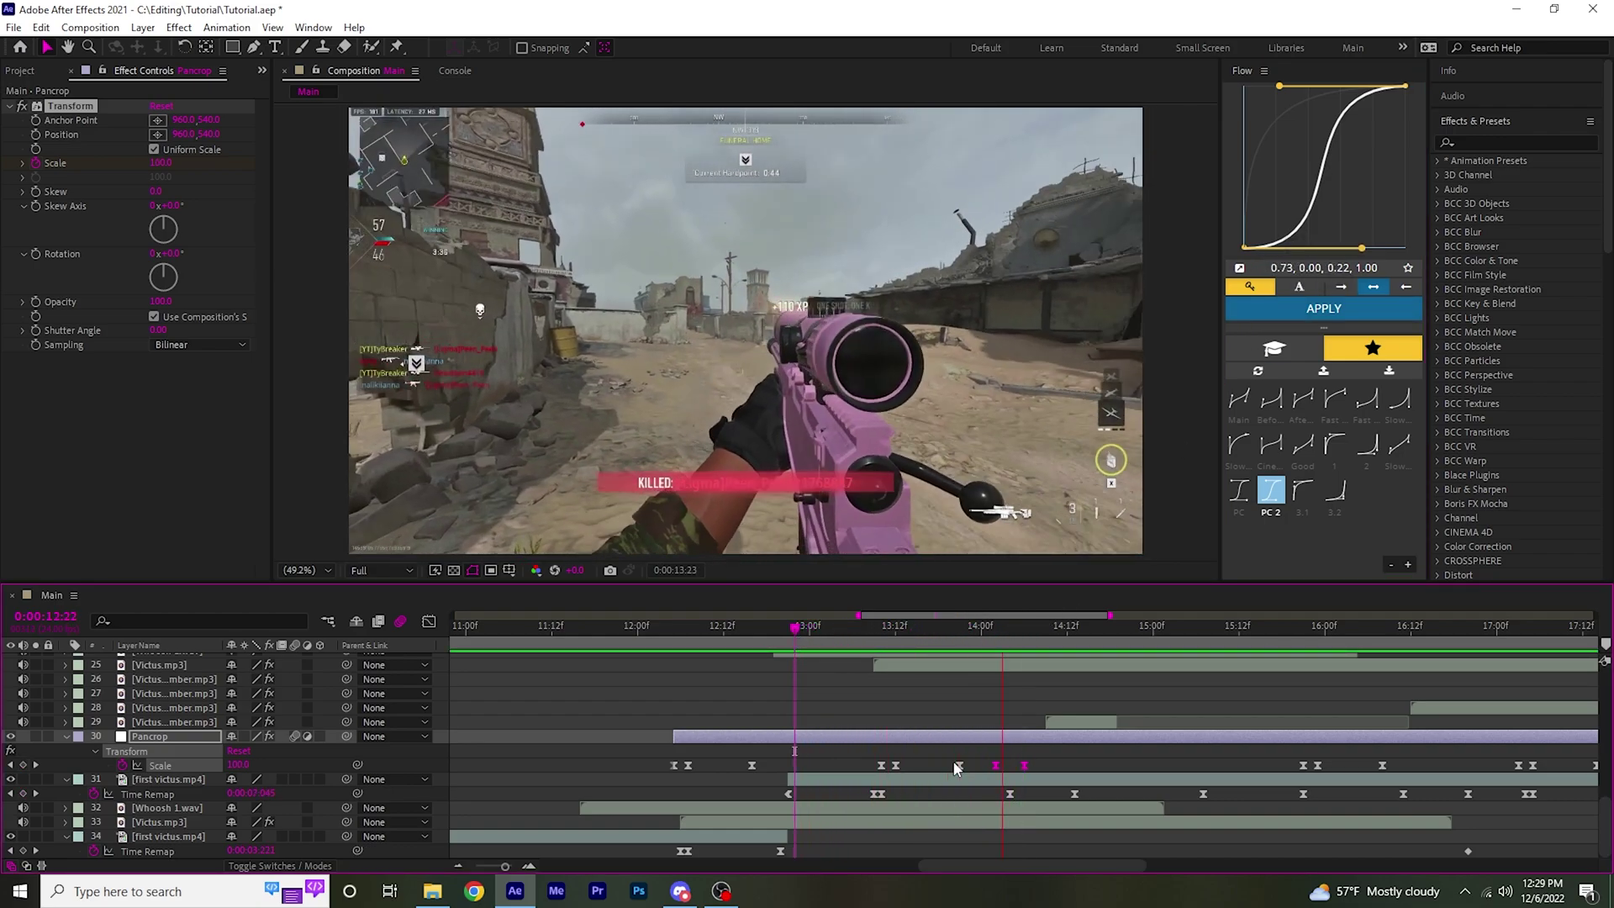
left_click(880, 632)
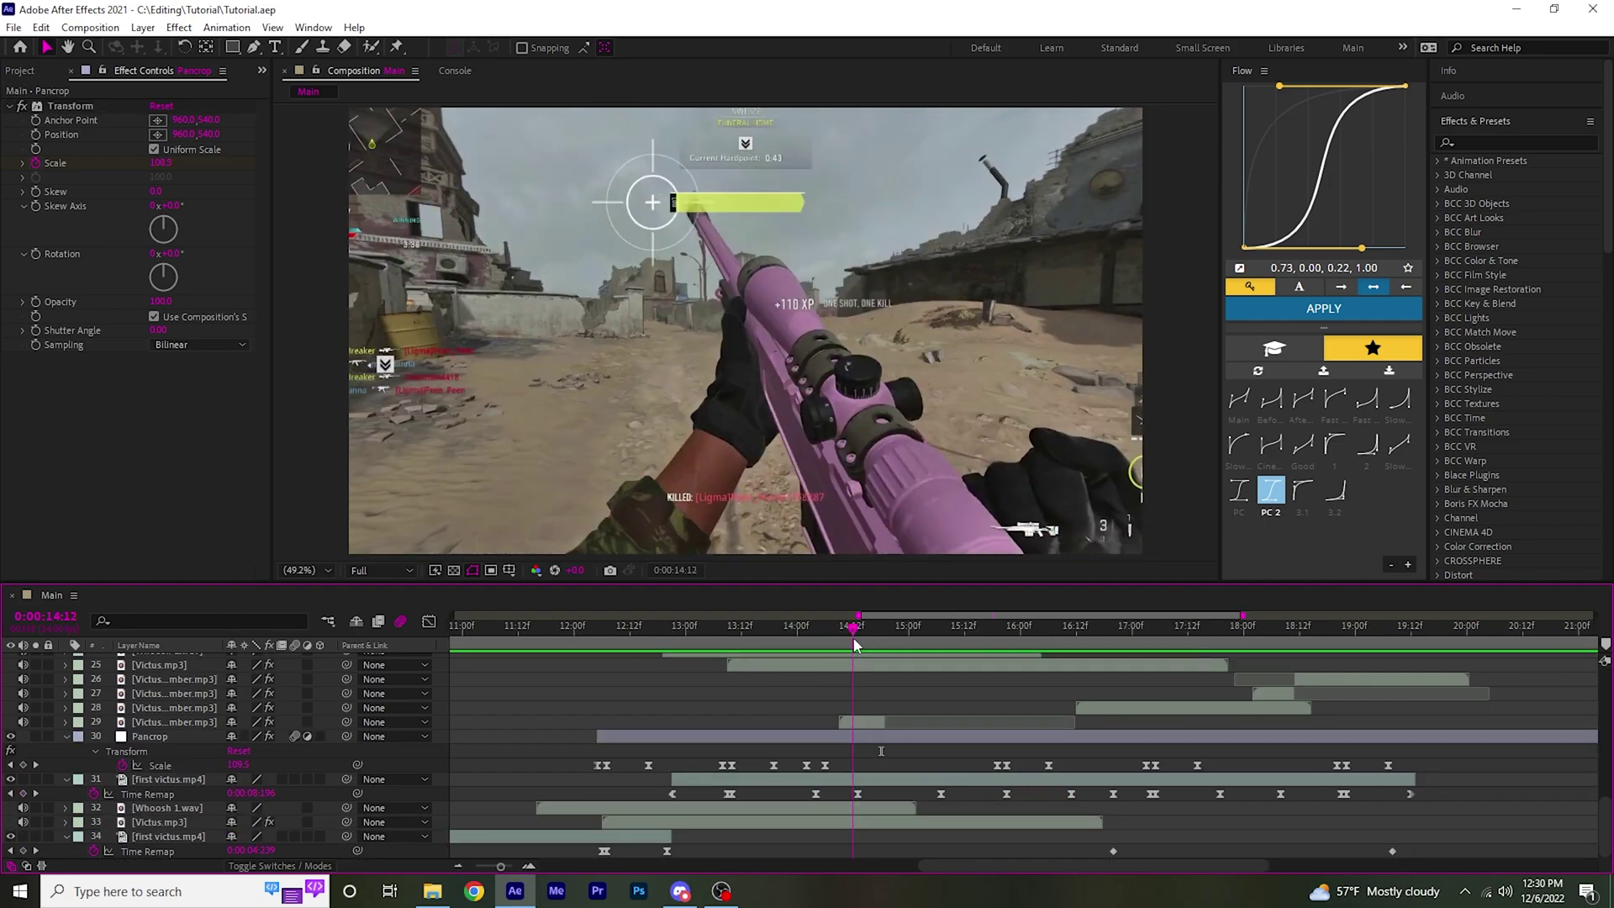
Set Pancrop's Scale back to 100 at 0:00:14:16
left_click_drag(855, 639, 872, 639)
left_click(243, 767)
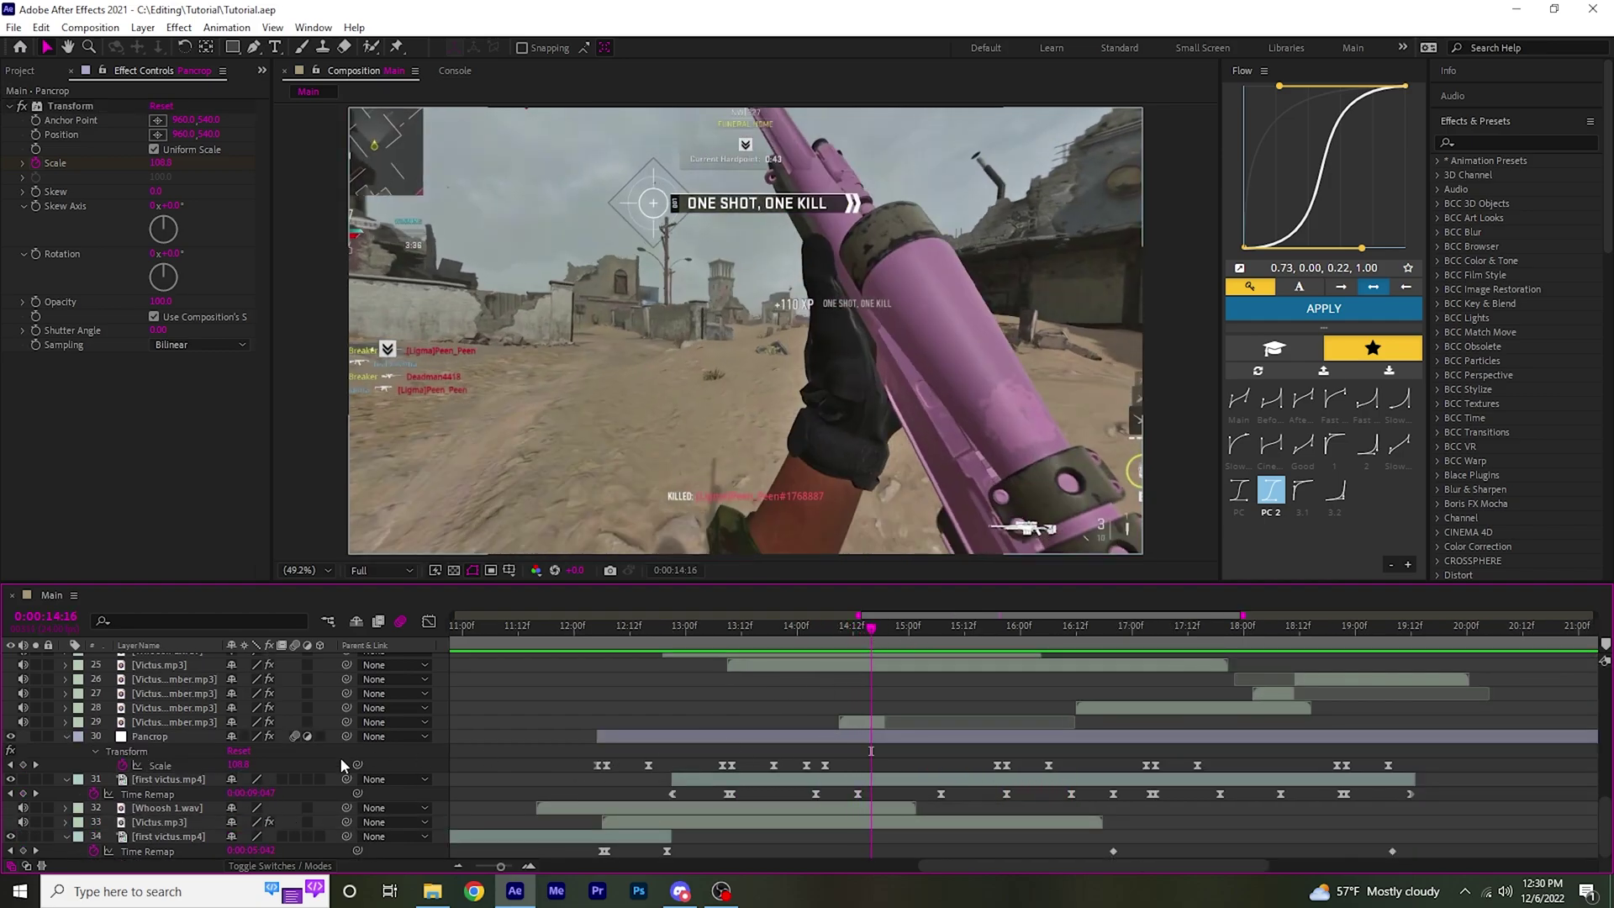
left_click(247, 766)
type("100")
key("Return")
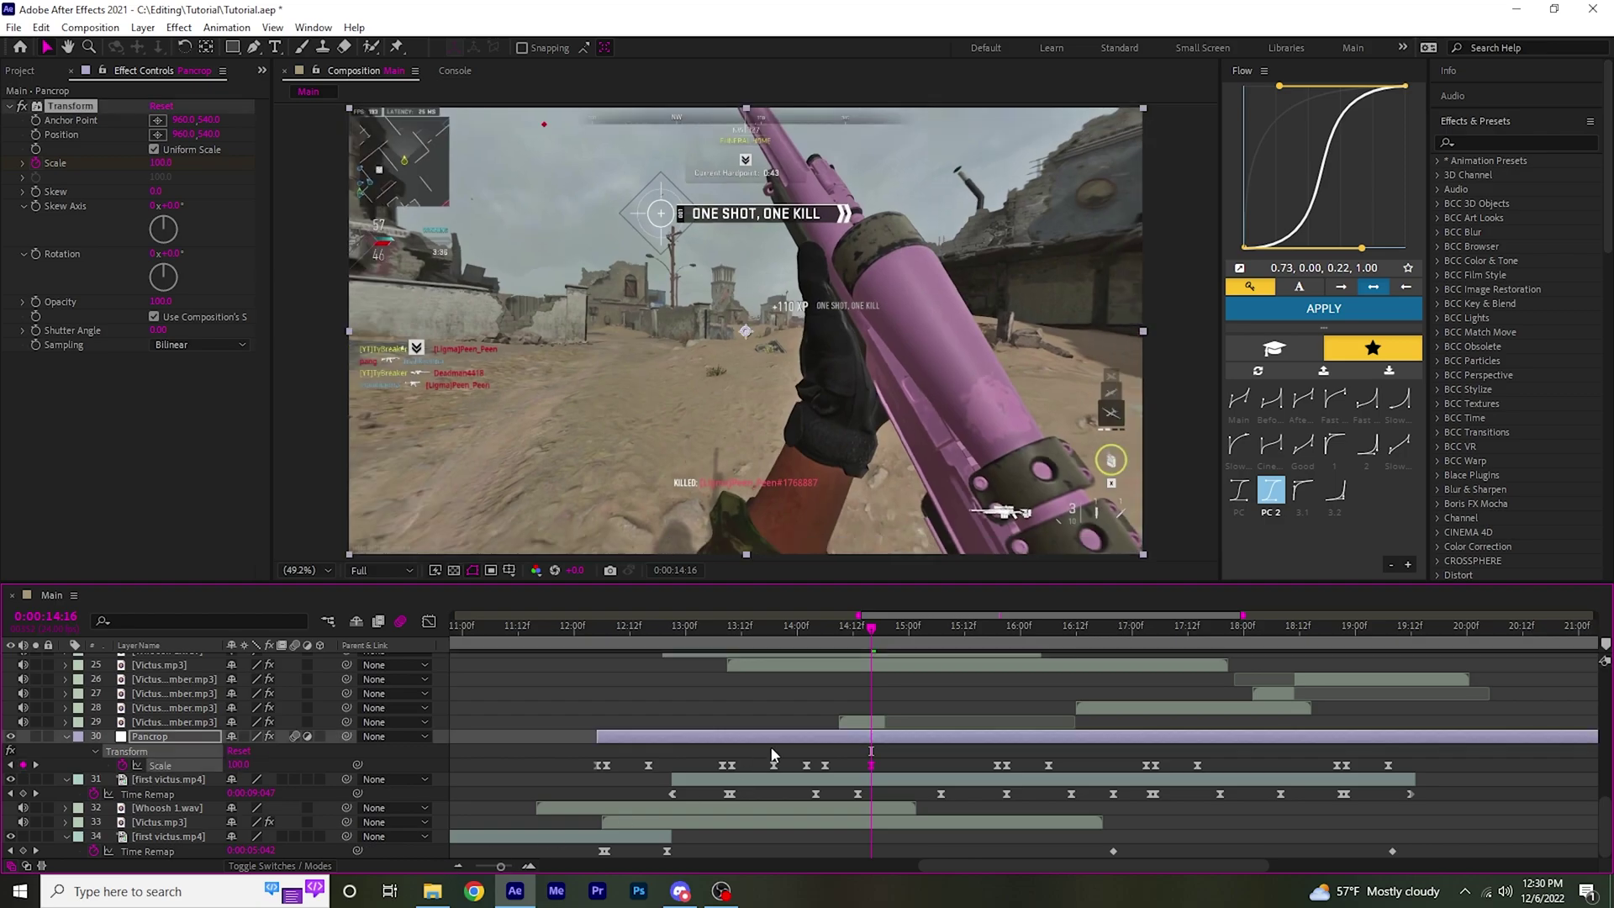
Apply Flow preset 2 (0.86, 0.00, 1.00, 0.19) between the Scale keyframes at 0:00:14:06 and 0:00:14:16, and preview from 0:00:12:21
left_click(850, 639)
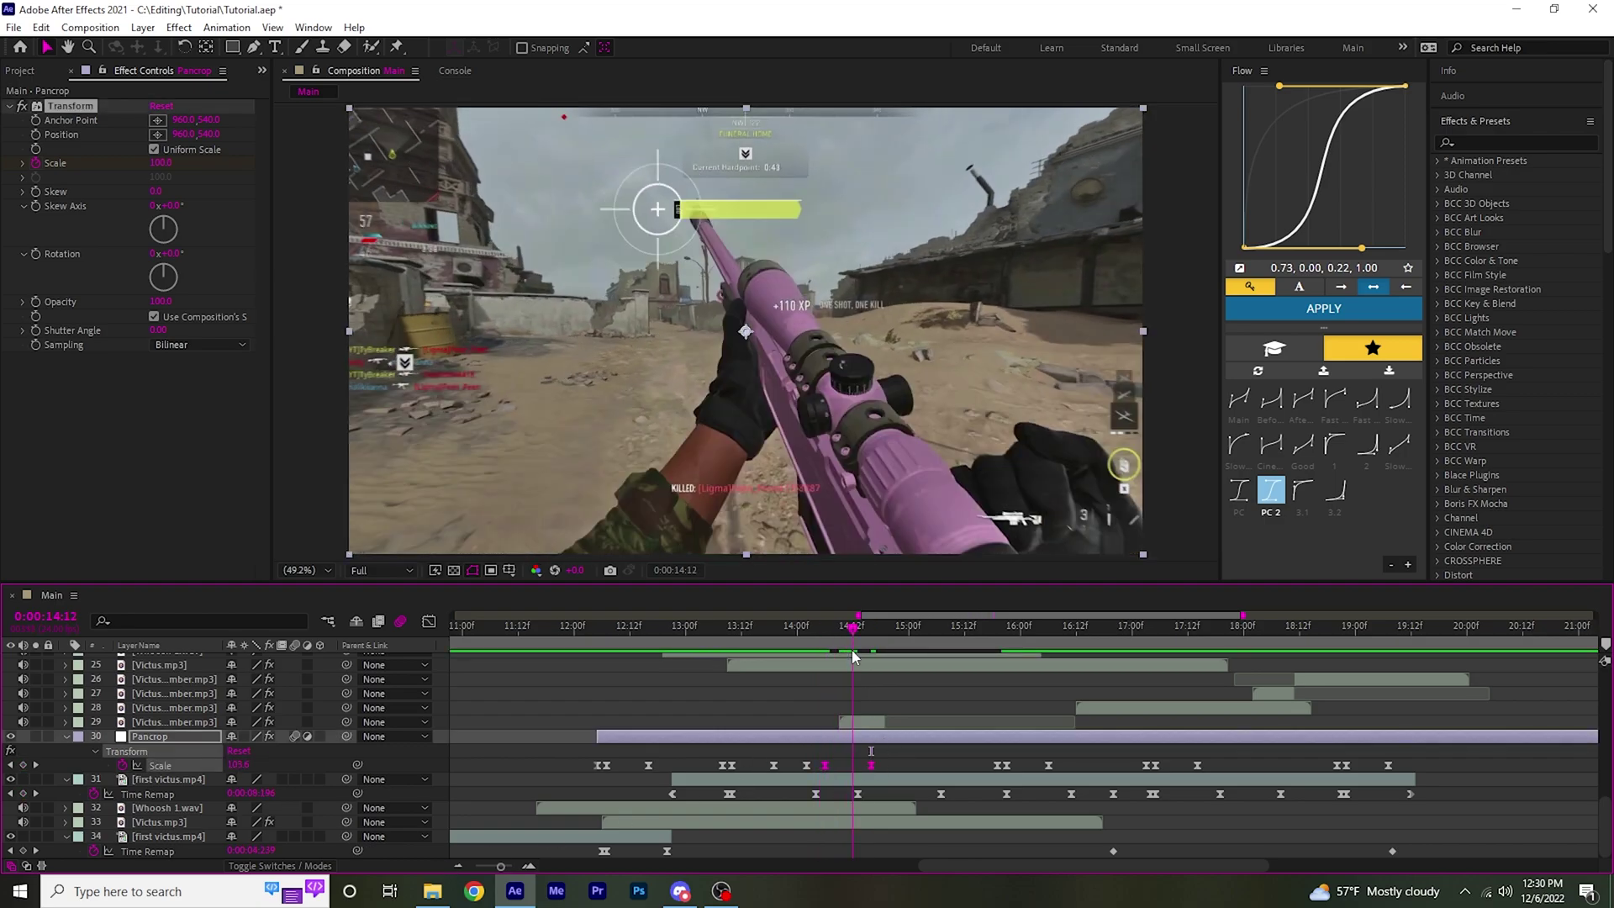
left_click(1360, 447)
left_click(1323, 309)
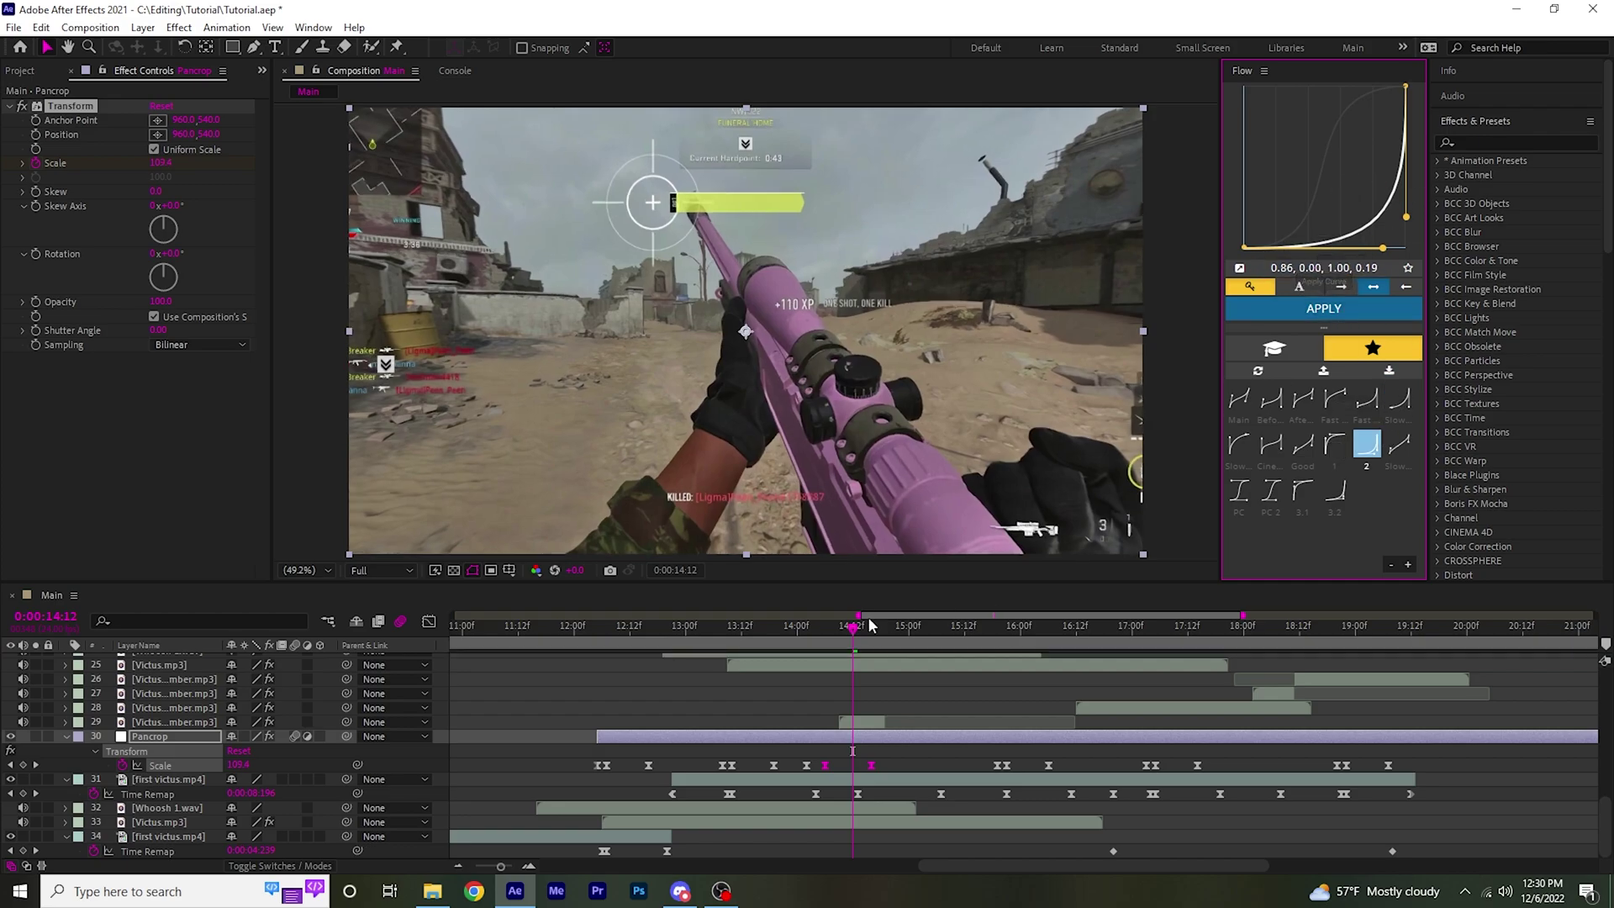
left_click_drag(868, 627, 693, 635)
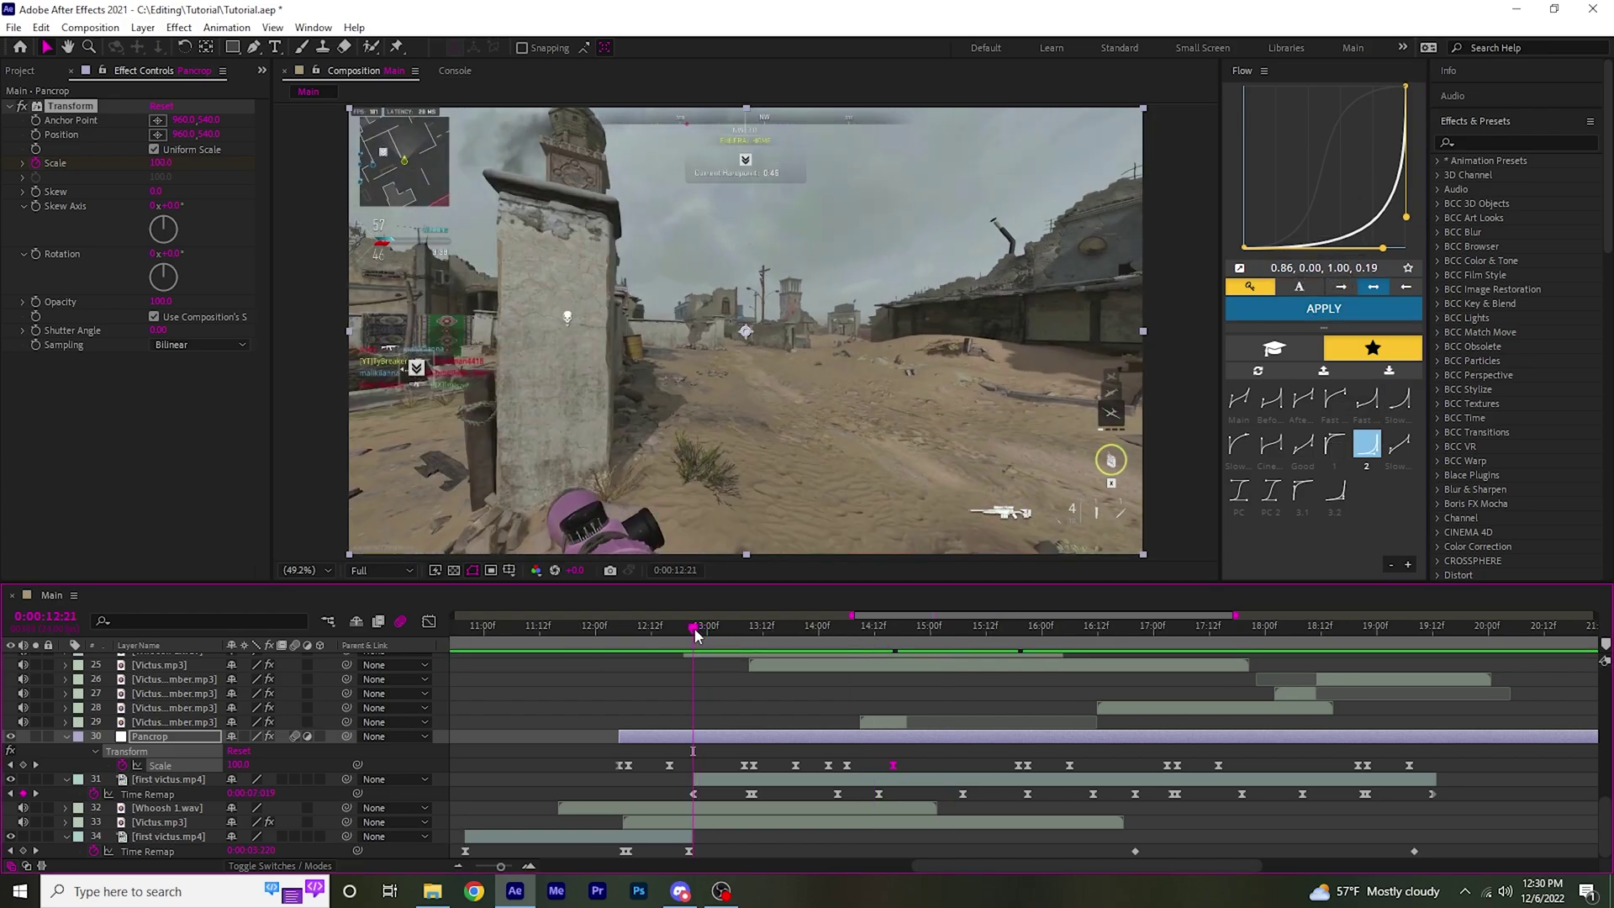
key("space")
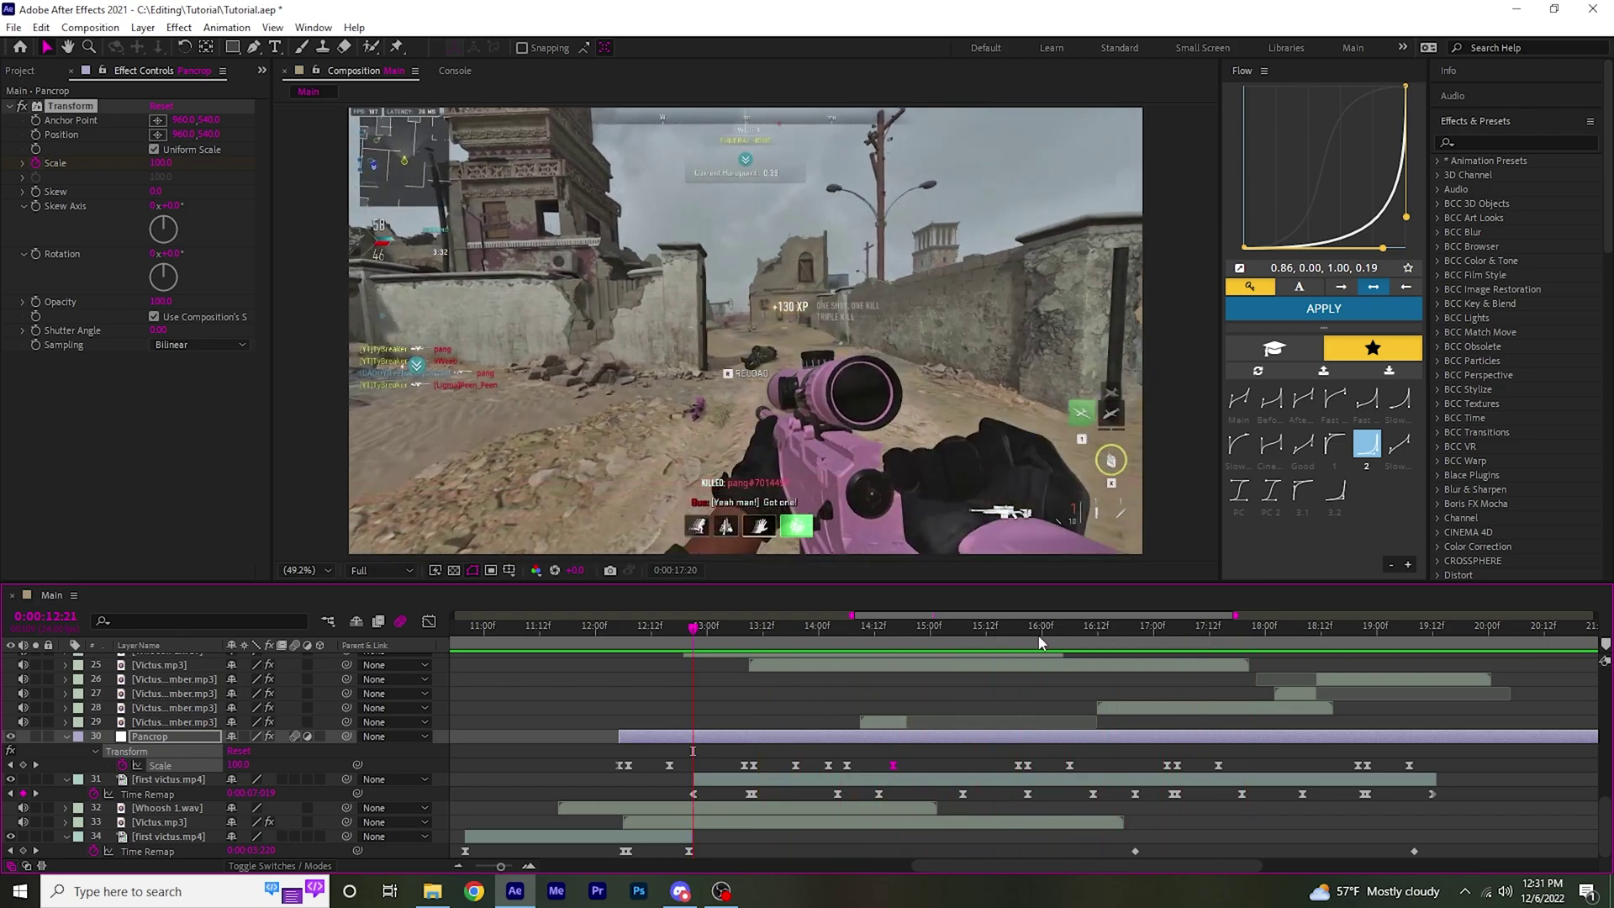
Add a Pancrop Scale keyframe of 100 at 0:00:15:05 and set Scale to 110 at 0:00:15:09
mouse_move(967, 629)
left_mouse_down()
mouse_move(939, 645)
mouse_move(971, 633)
mouse_move(954, 632)
left_mouse_up()
key("space")
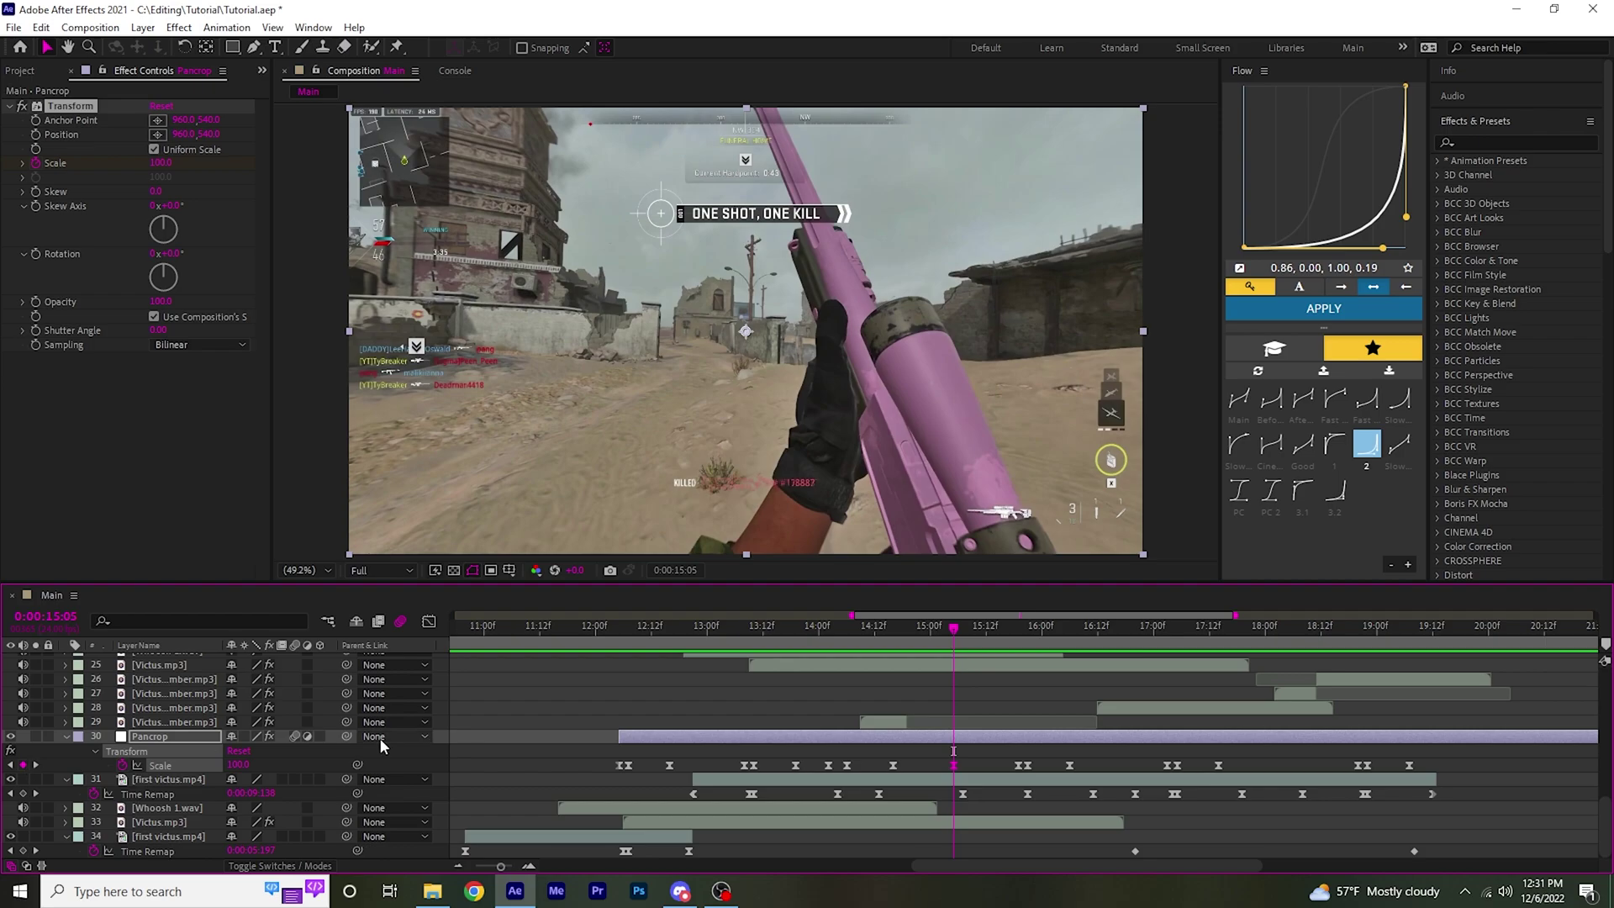
key("Page_Down")
key("Page_Down")
key("Page_Down")
key("Page_Down")
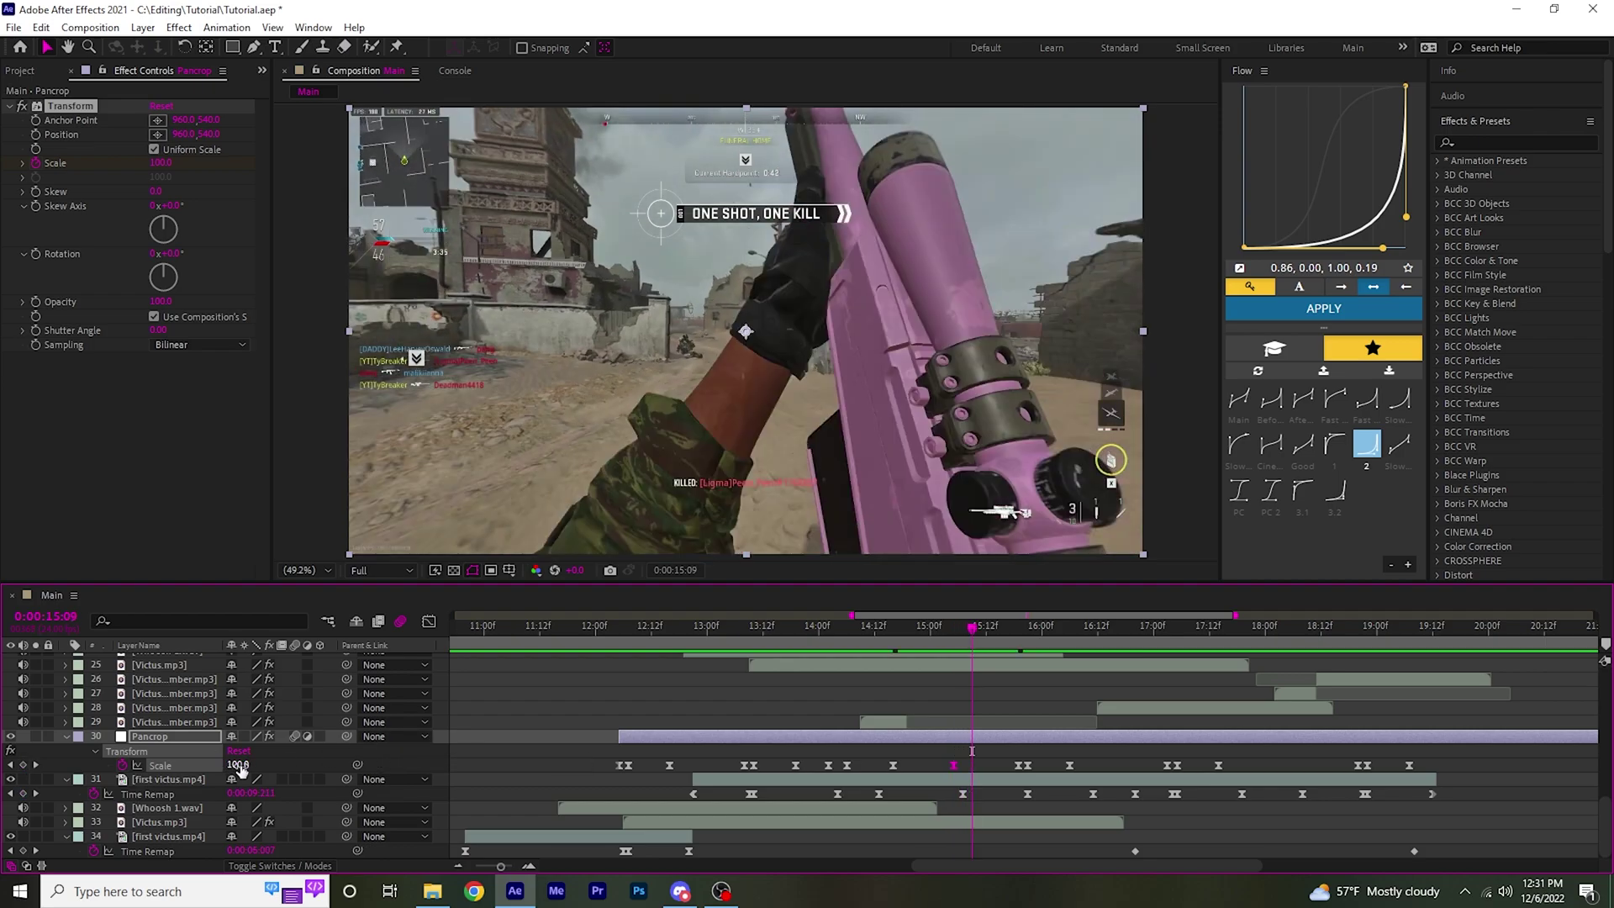
left_click(238, 766)
type("110")
key("Return")
Apply the Flow preset PC 2 to the Scale keyframes at 0:00:15:05 and 0:00:15:09, and deselect the keyframes
left_click(1271, 492)
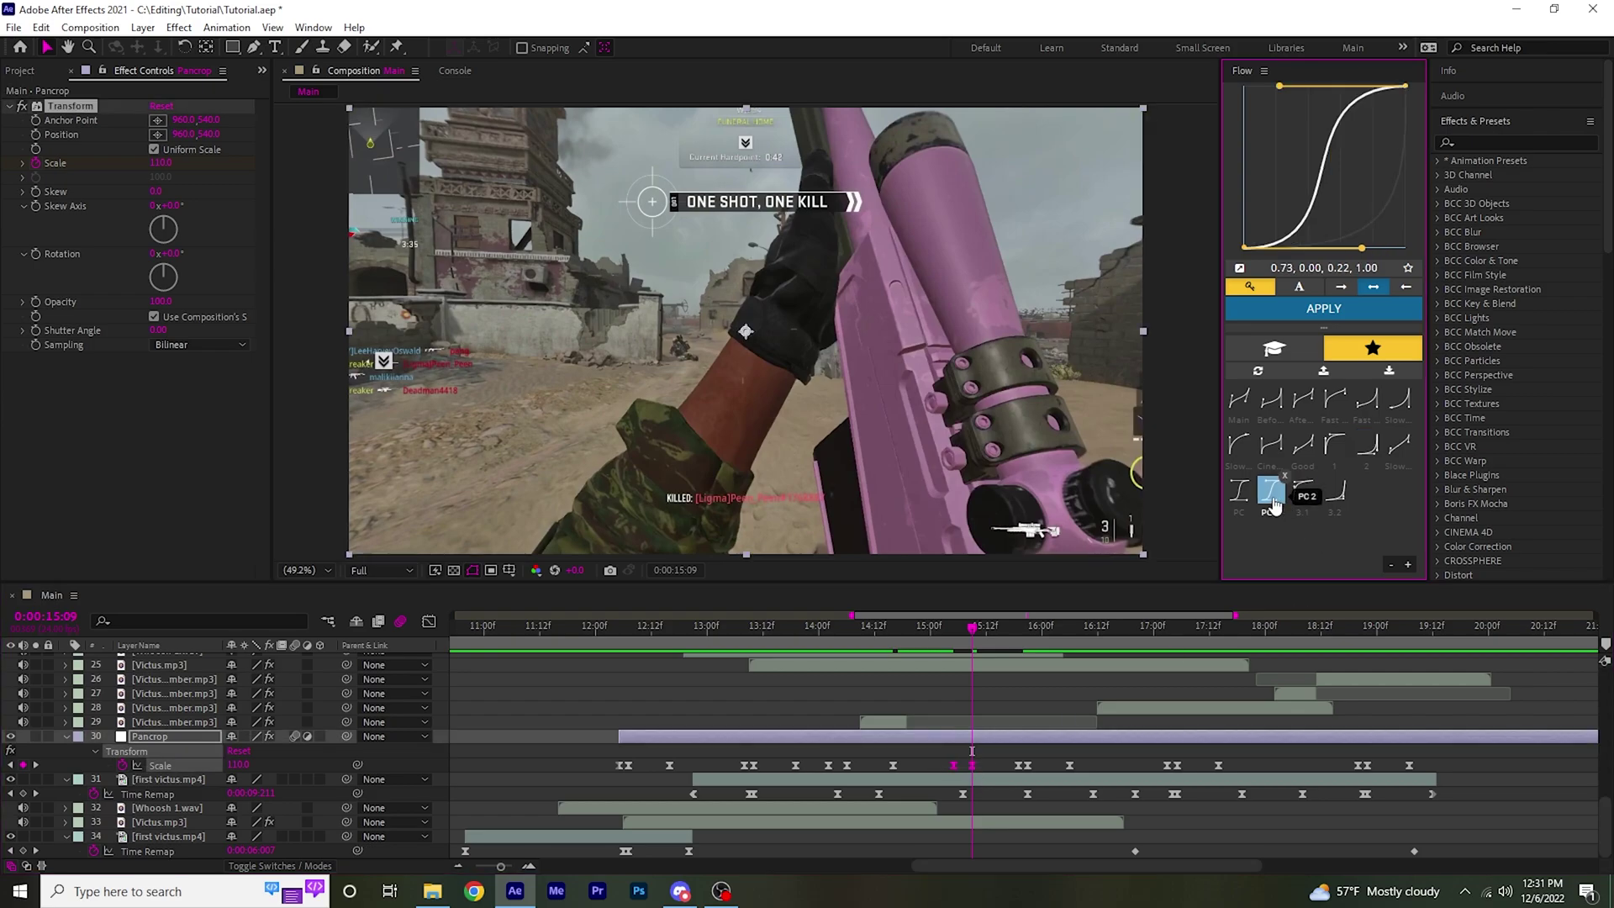
left_click(1345, 309)
left_click(993, 744)
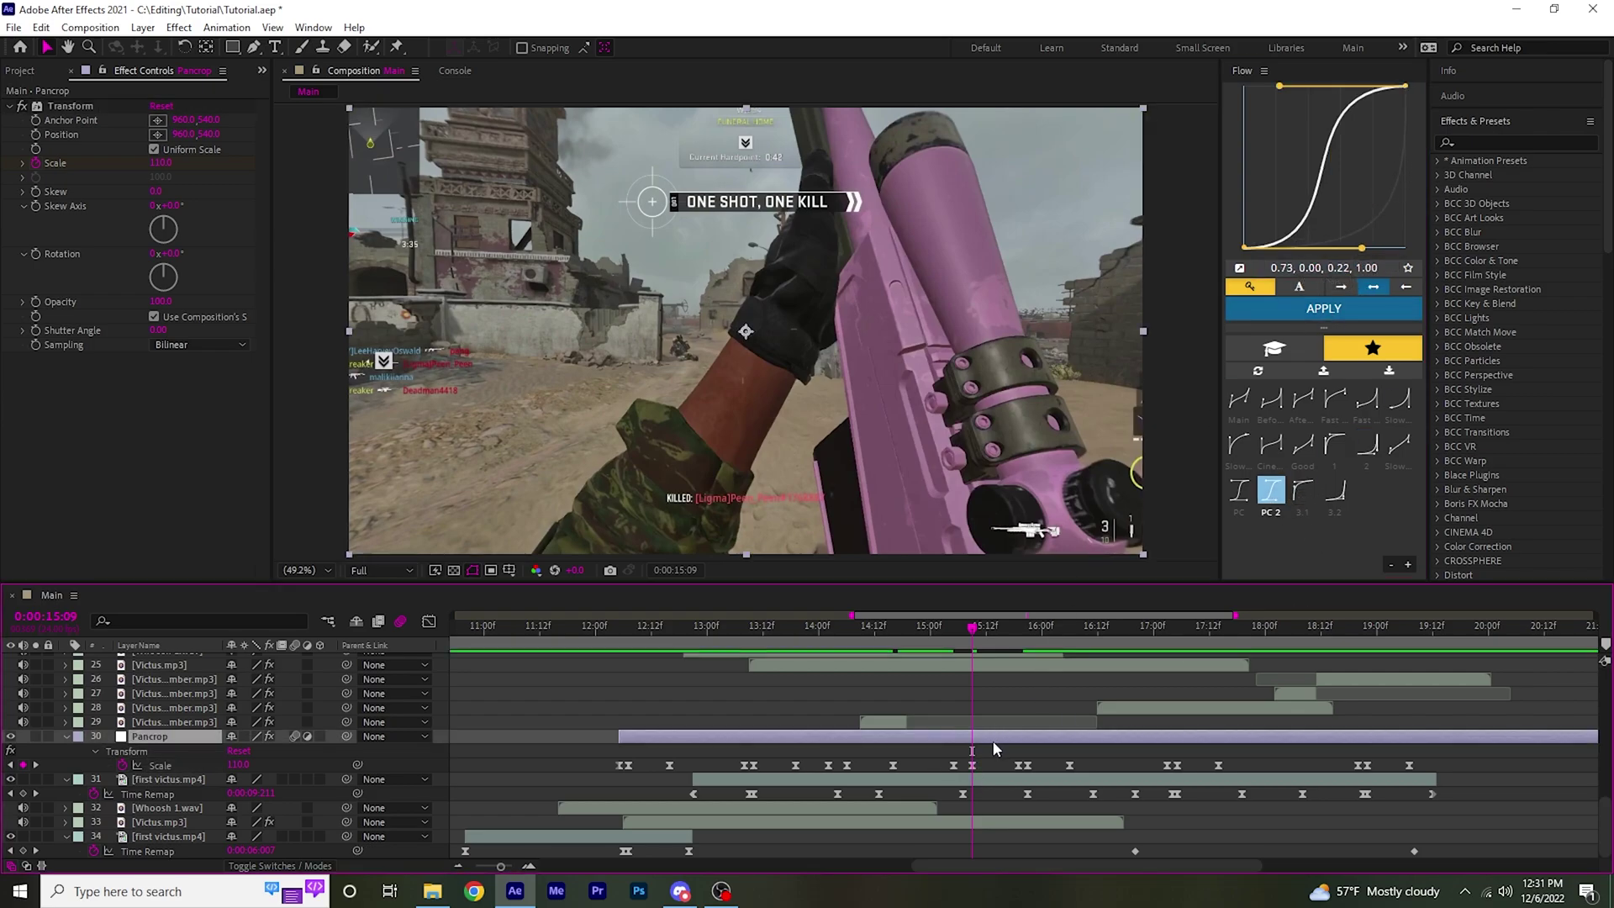
Set Pancrop's Scale to 110 at the existing keyframe at 0:00:15:19
left_click_drag(852, 615, 906, 638)
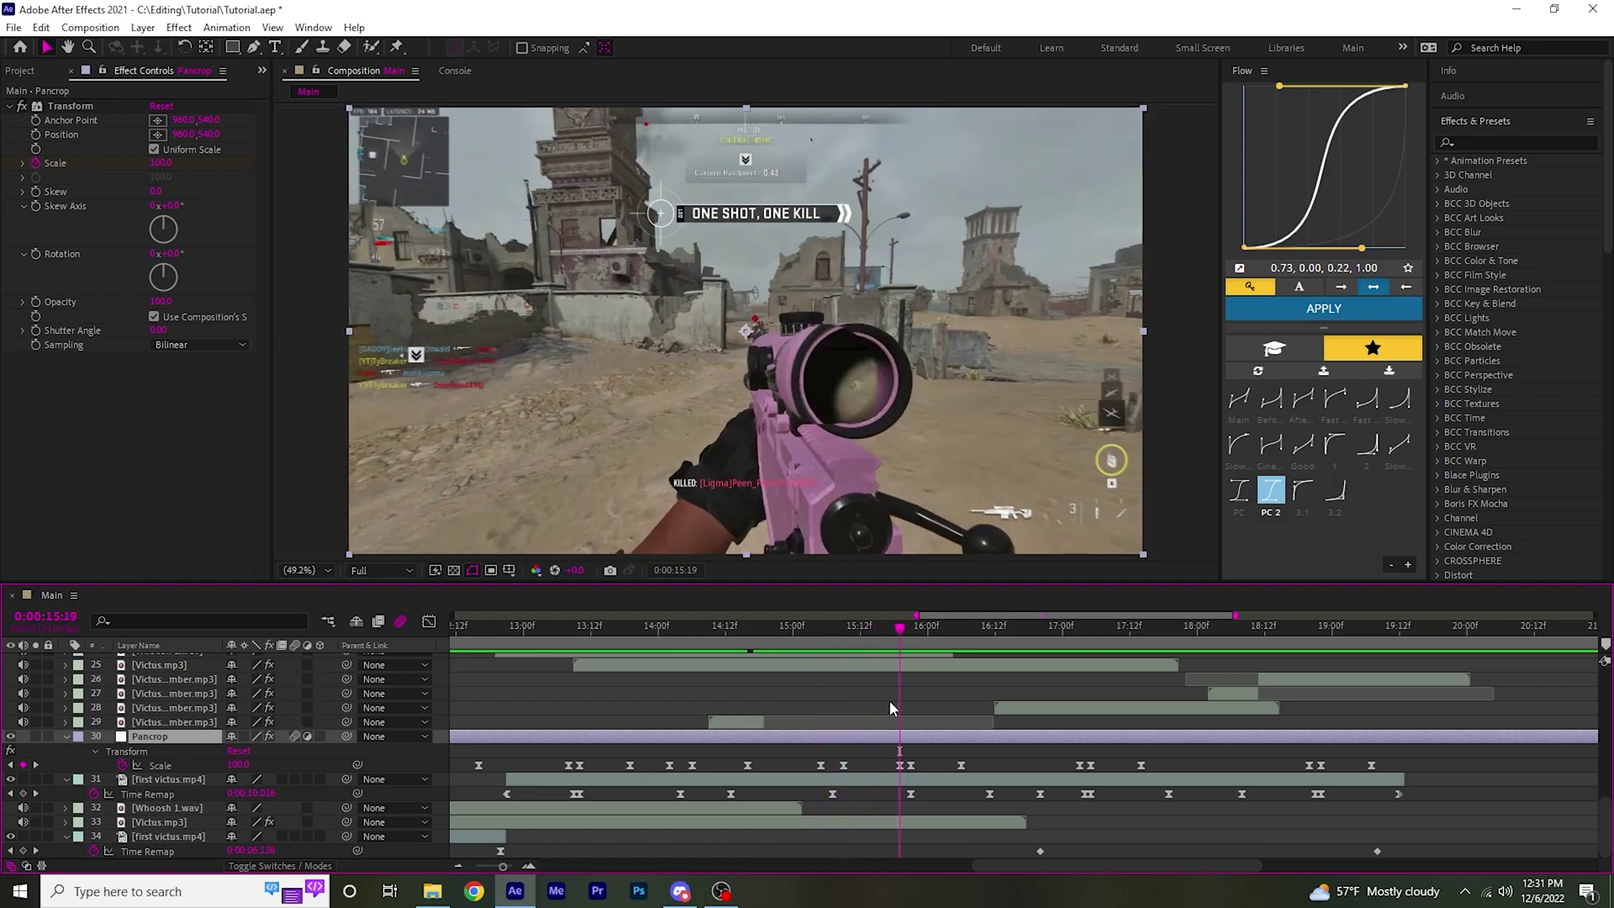
left_click(240, 766)
type("10")
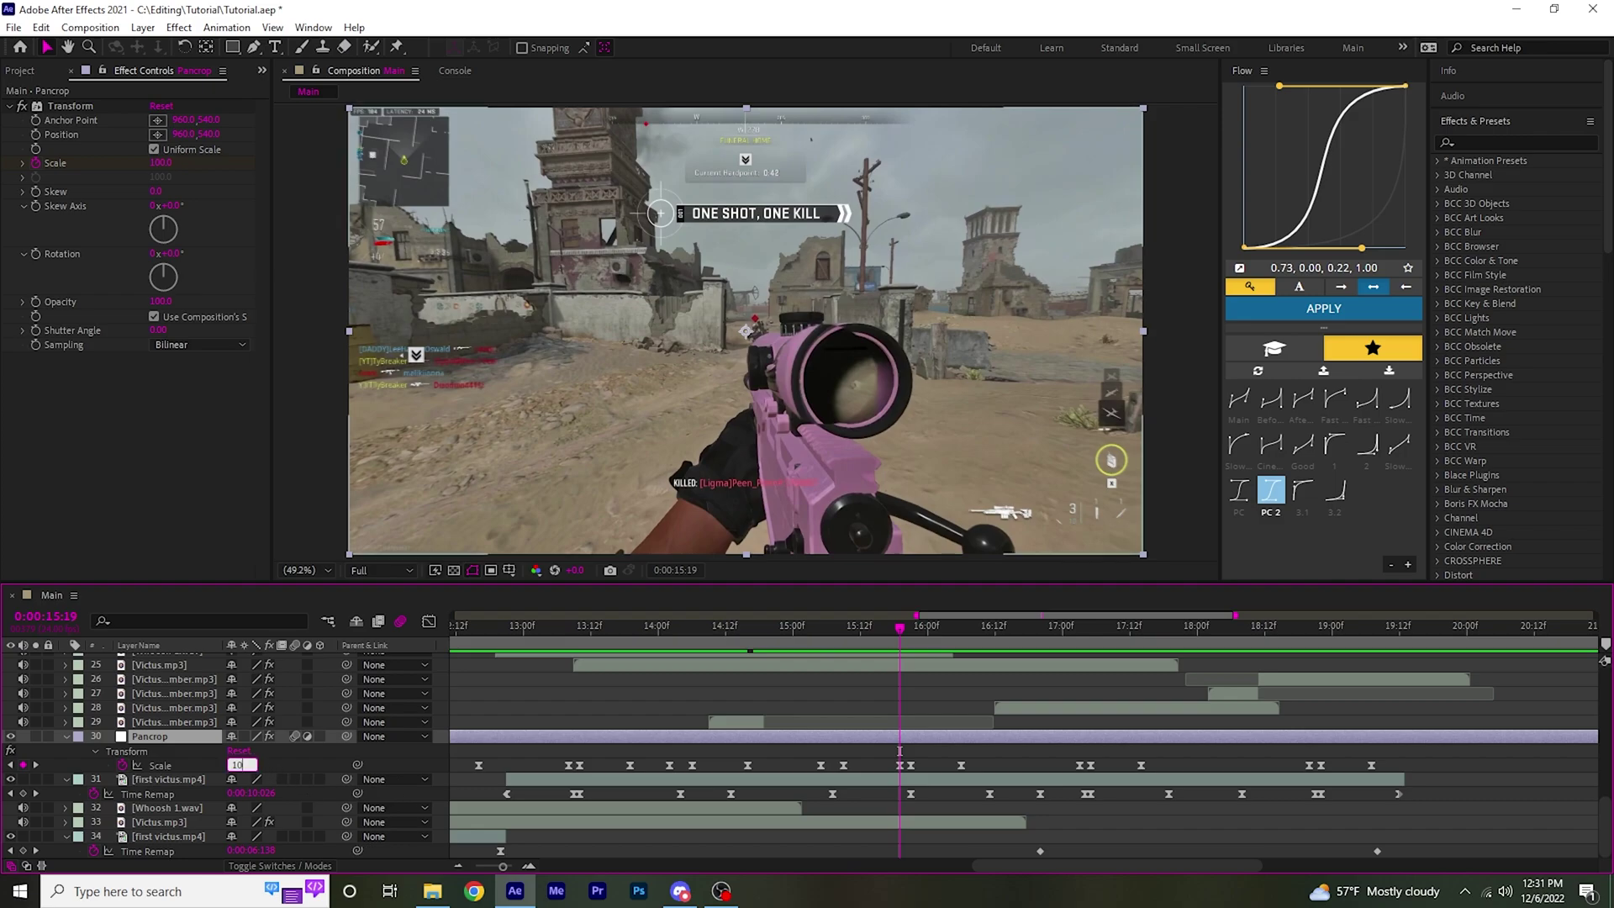
key("BackSpace")
key("Return")
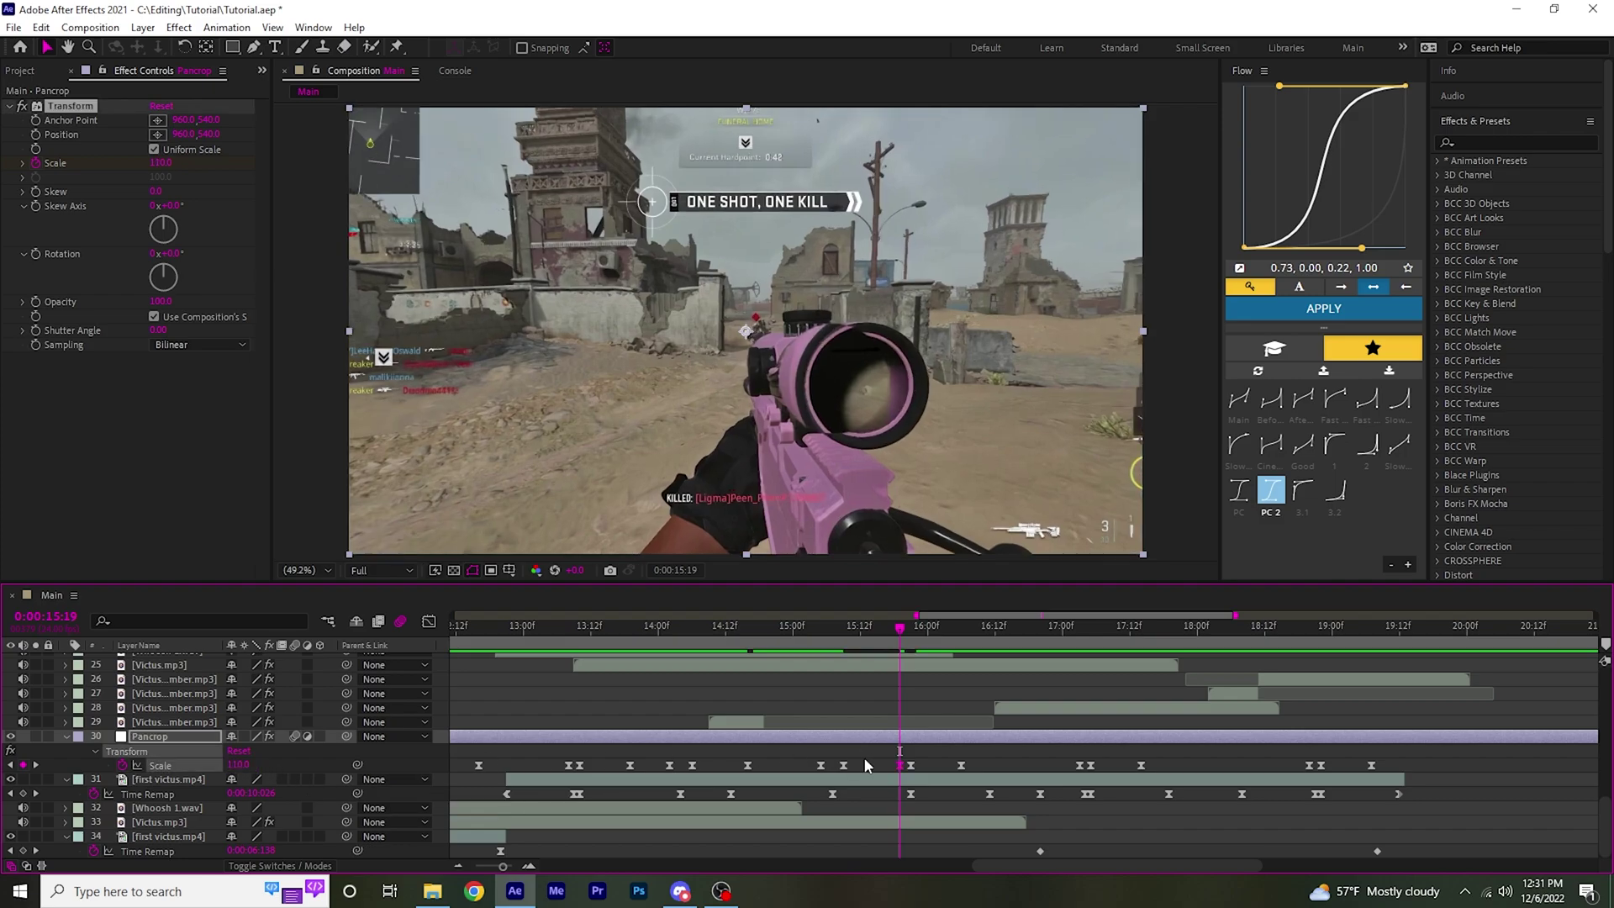
Apply Flow preset 2 (0.86, 0.00, 1.00, 0.19) to the Scale keyframe at 0:00:15:19 and the one just after, and preview from 0:00:13:19
left_click(1365, 477)
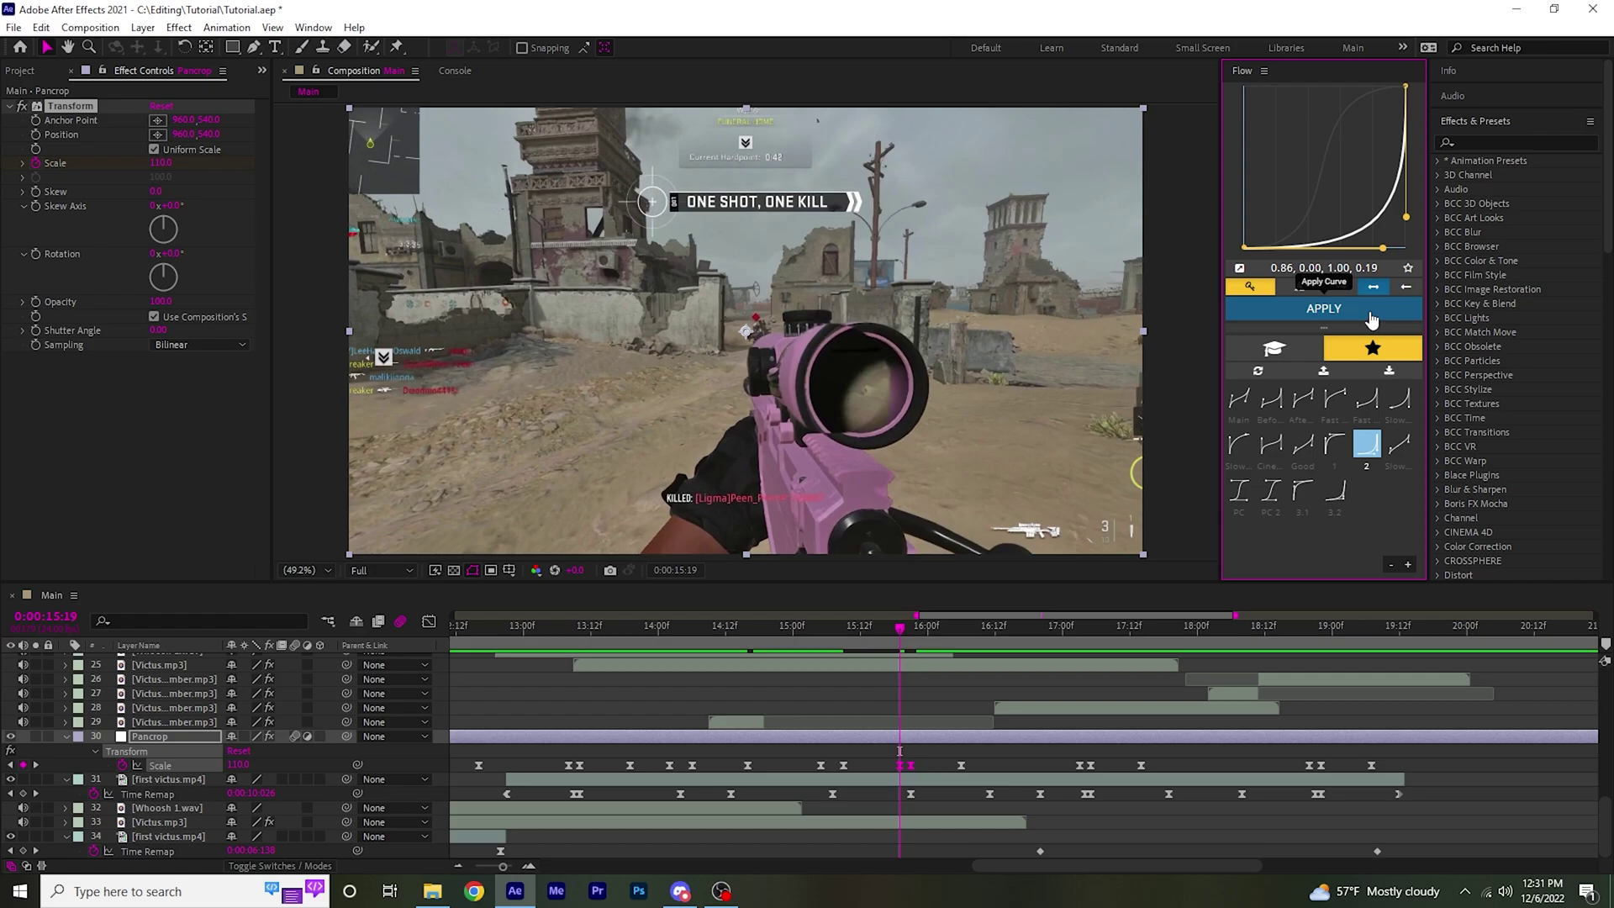
left_click(1372, 319)
left_click(430, 622)
left_click(429, 623)
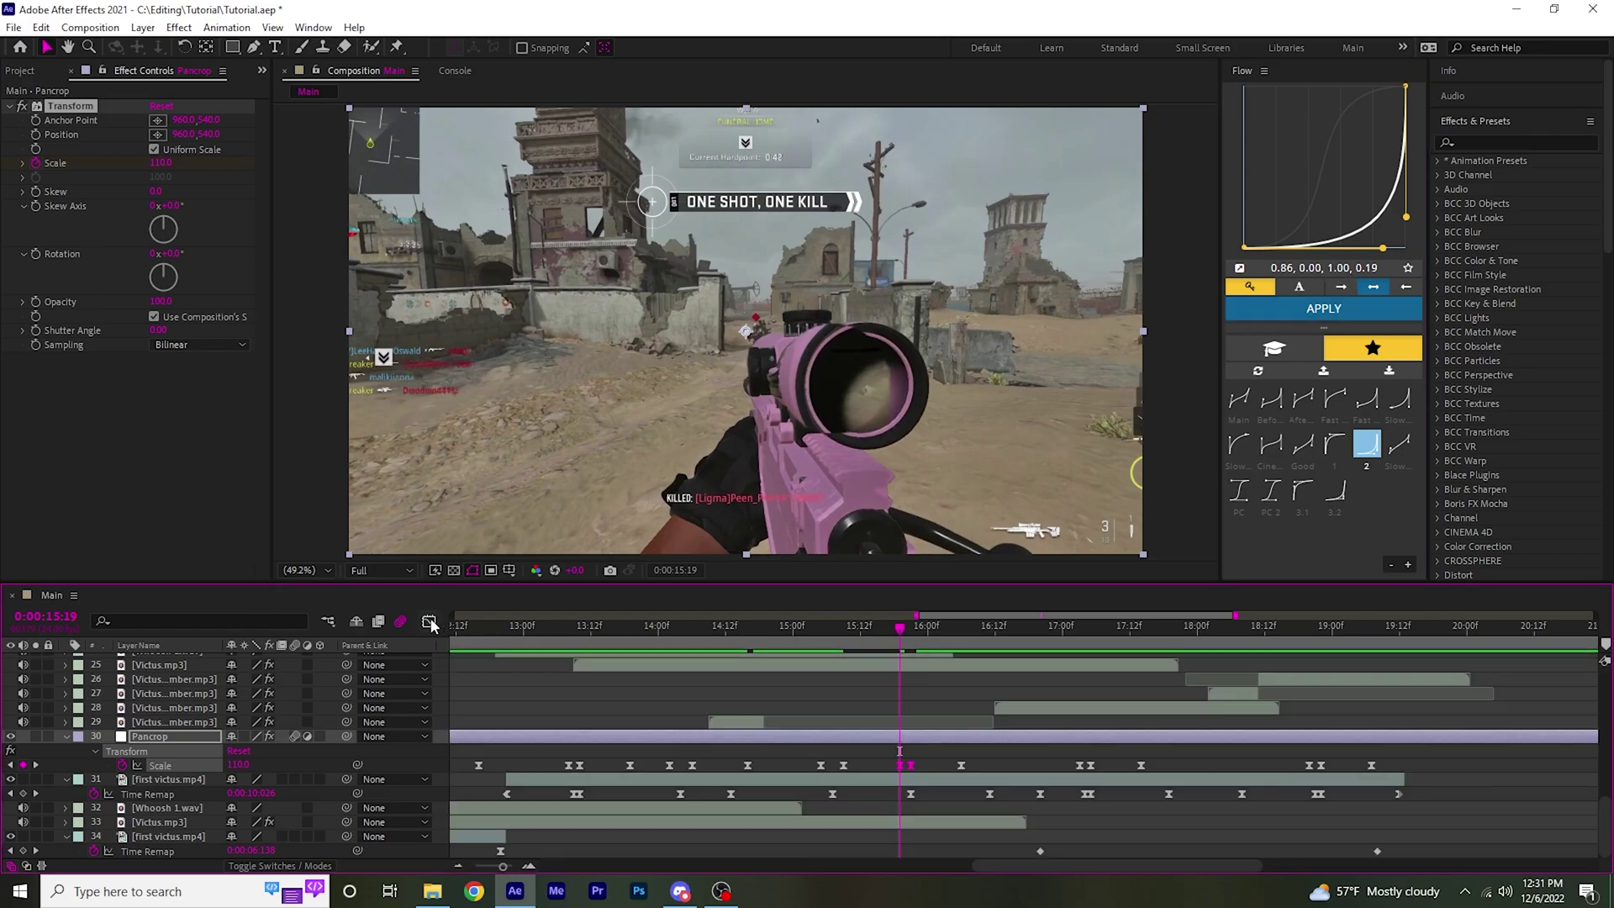
left_click_drag(885, 634, 629, 646)
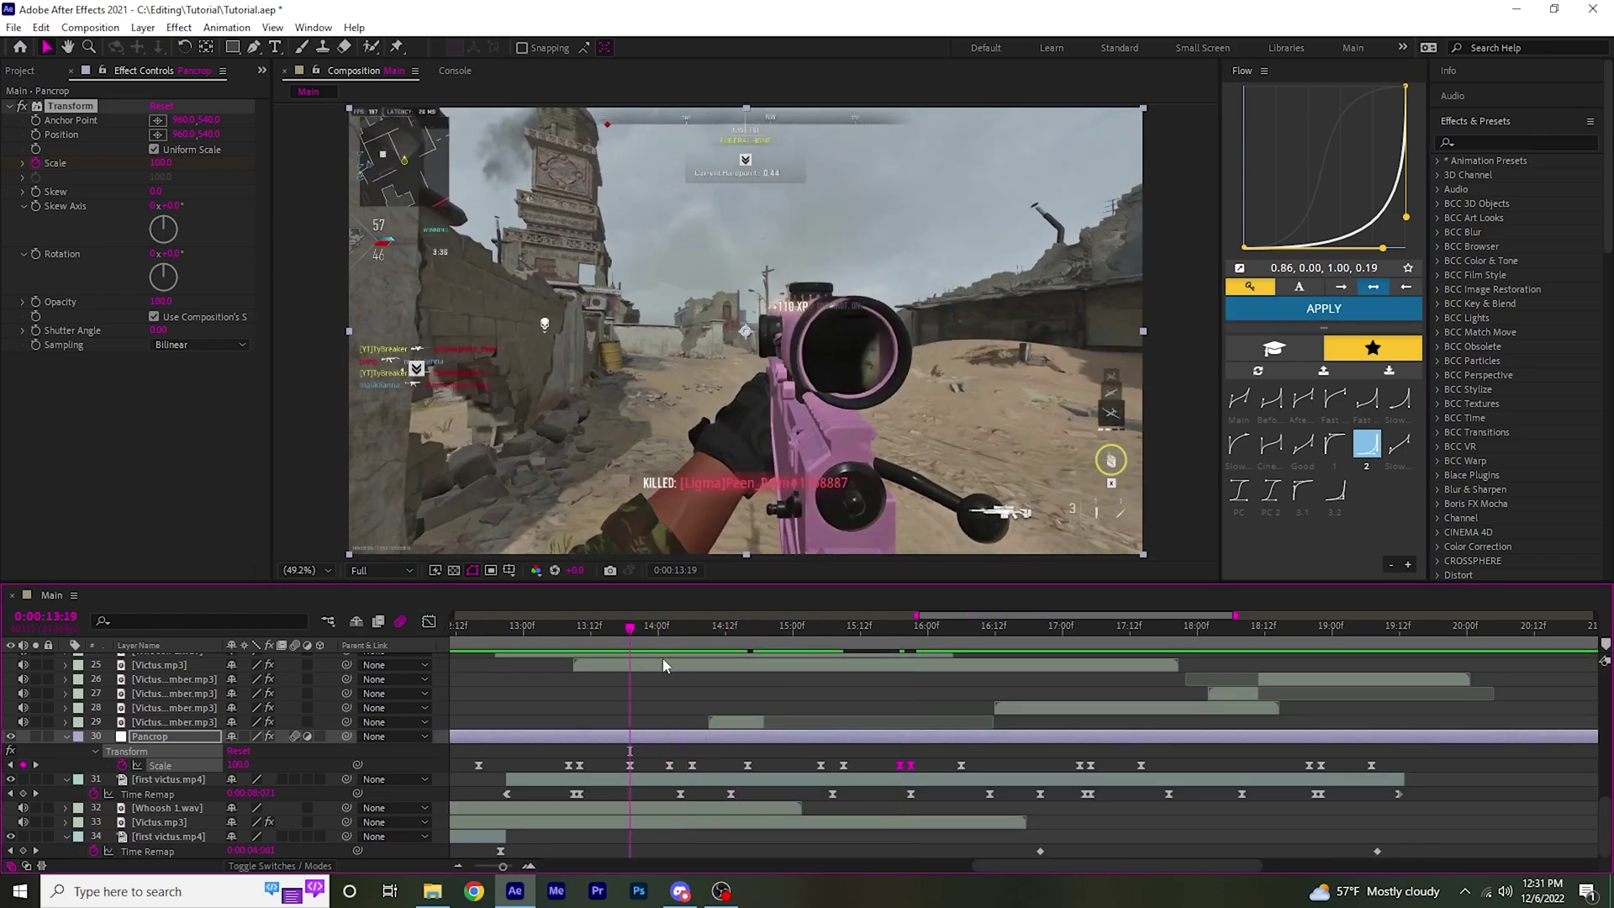
key("space")
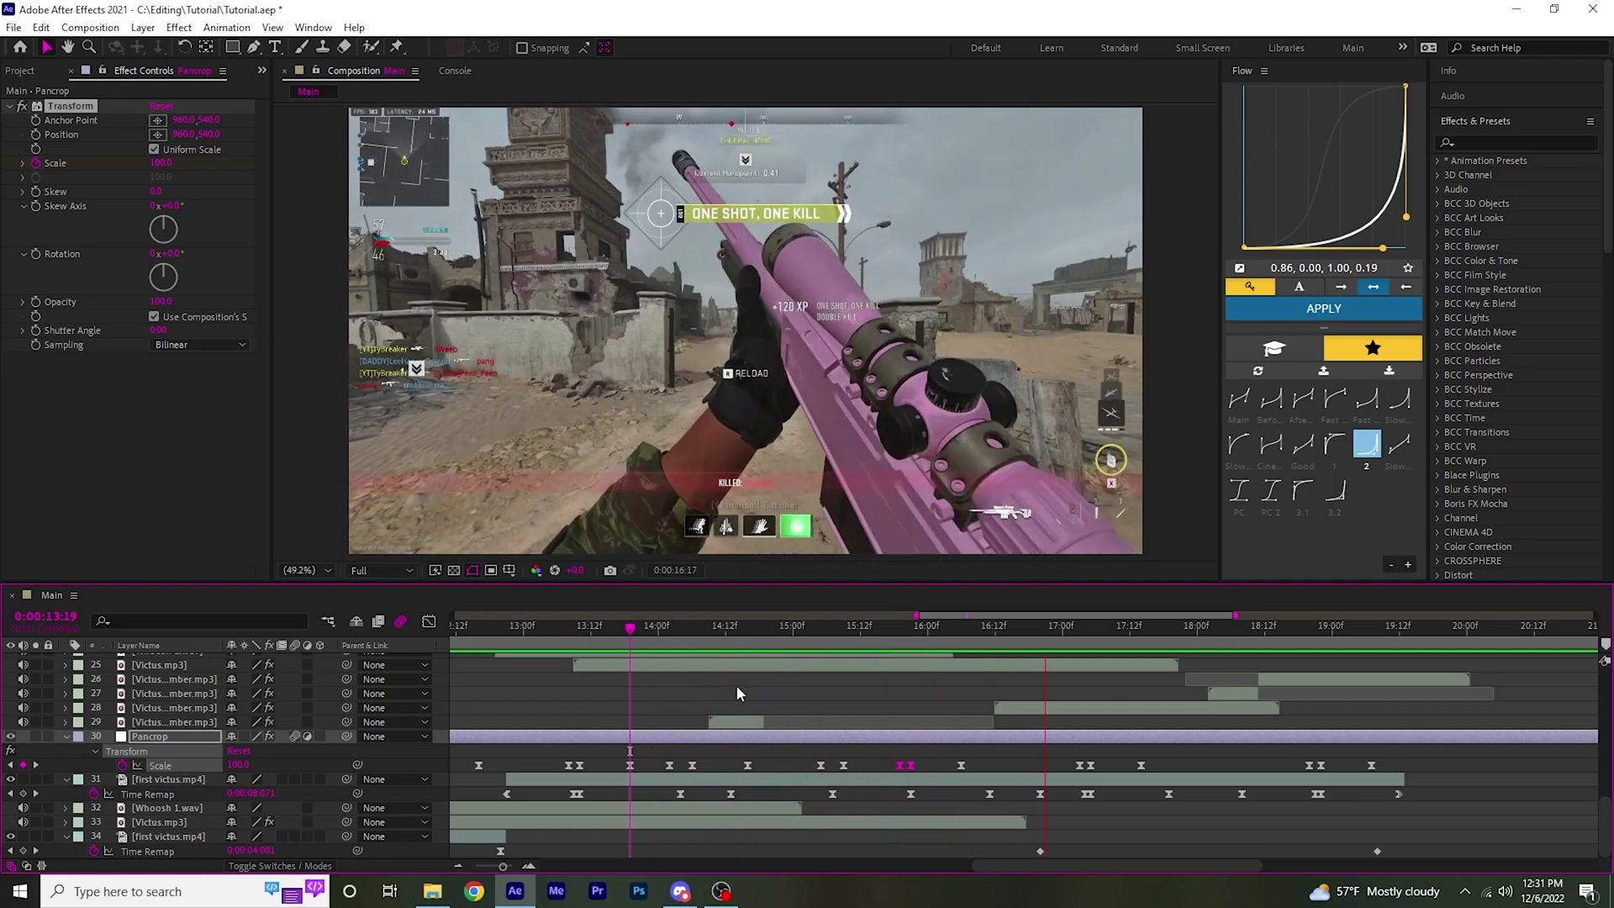
Duplicate Pancrop's last three Scale keyframes so the copied 120 keyframe sits at 0:00:18:08, and preview from 0:00:16:21
left_click(1242, 627)
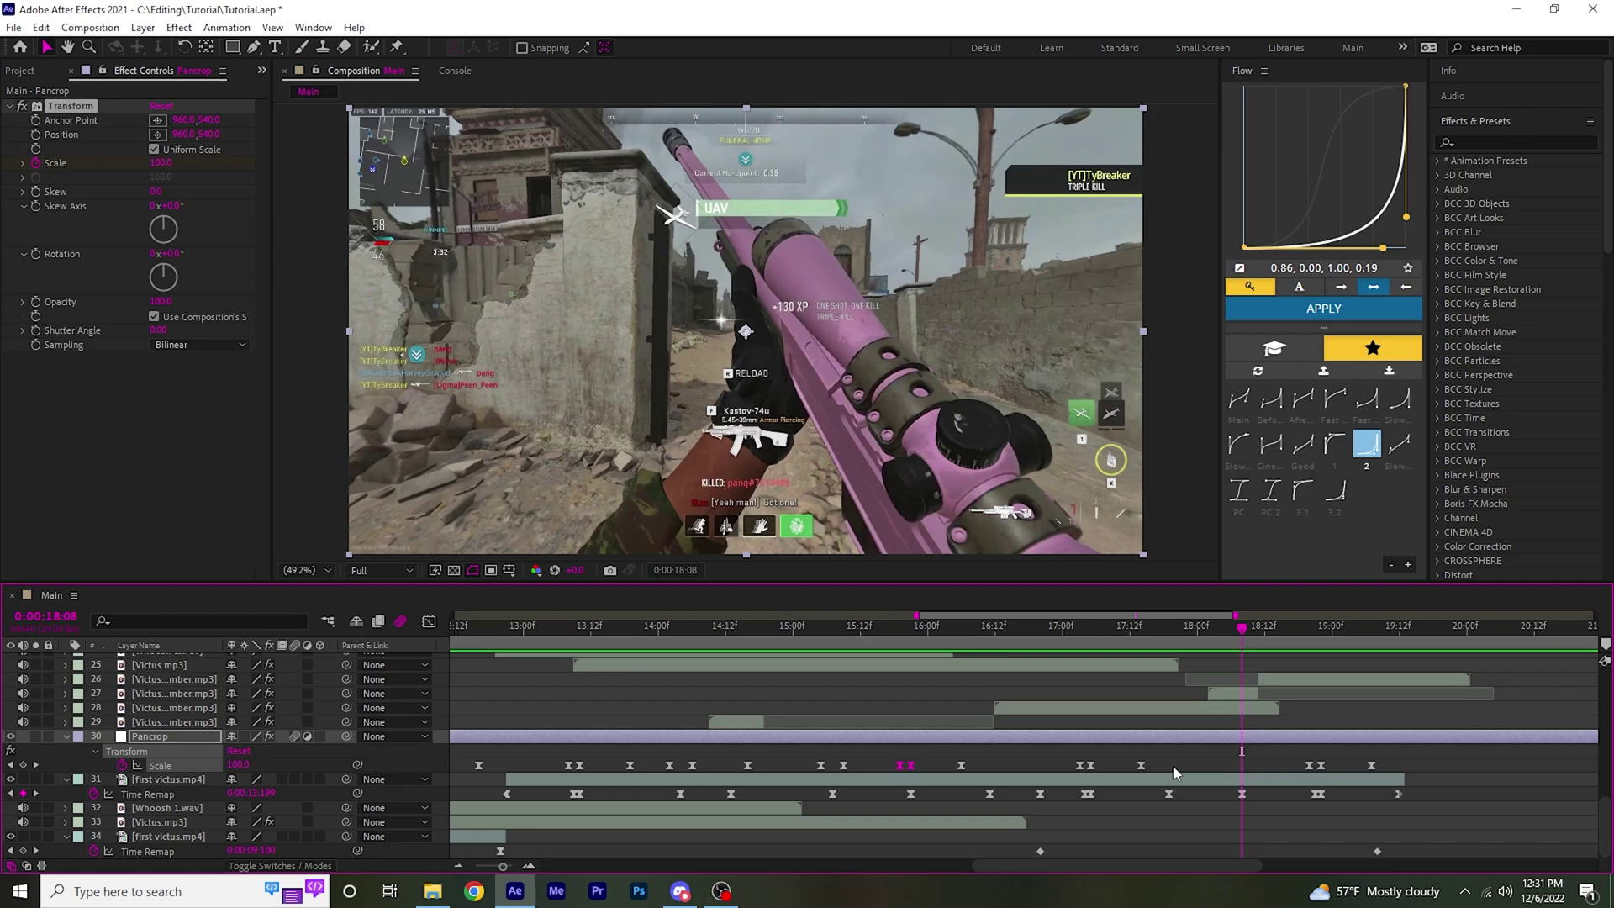
left_click_drag(1245, 755, 1406, 782)
key("ctrl+v")
left_click_drag(1255, 767, 1242, 767)
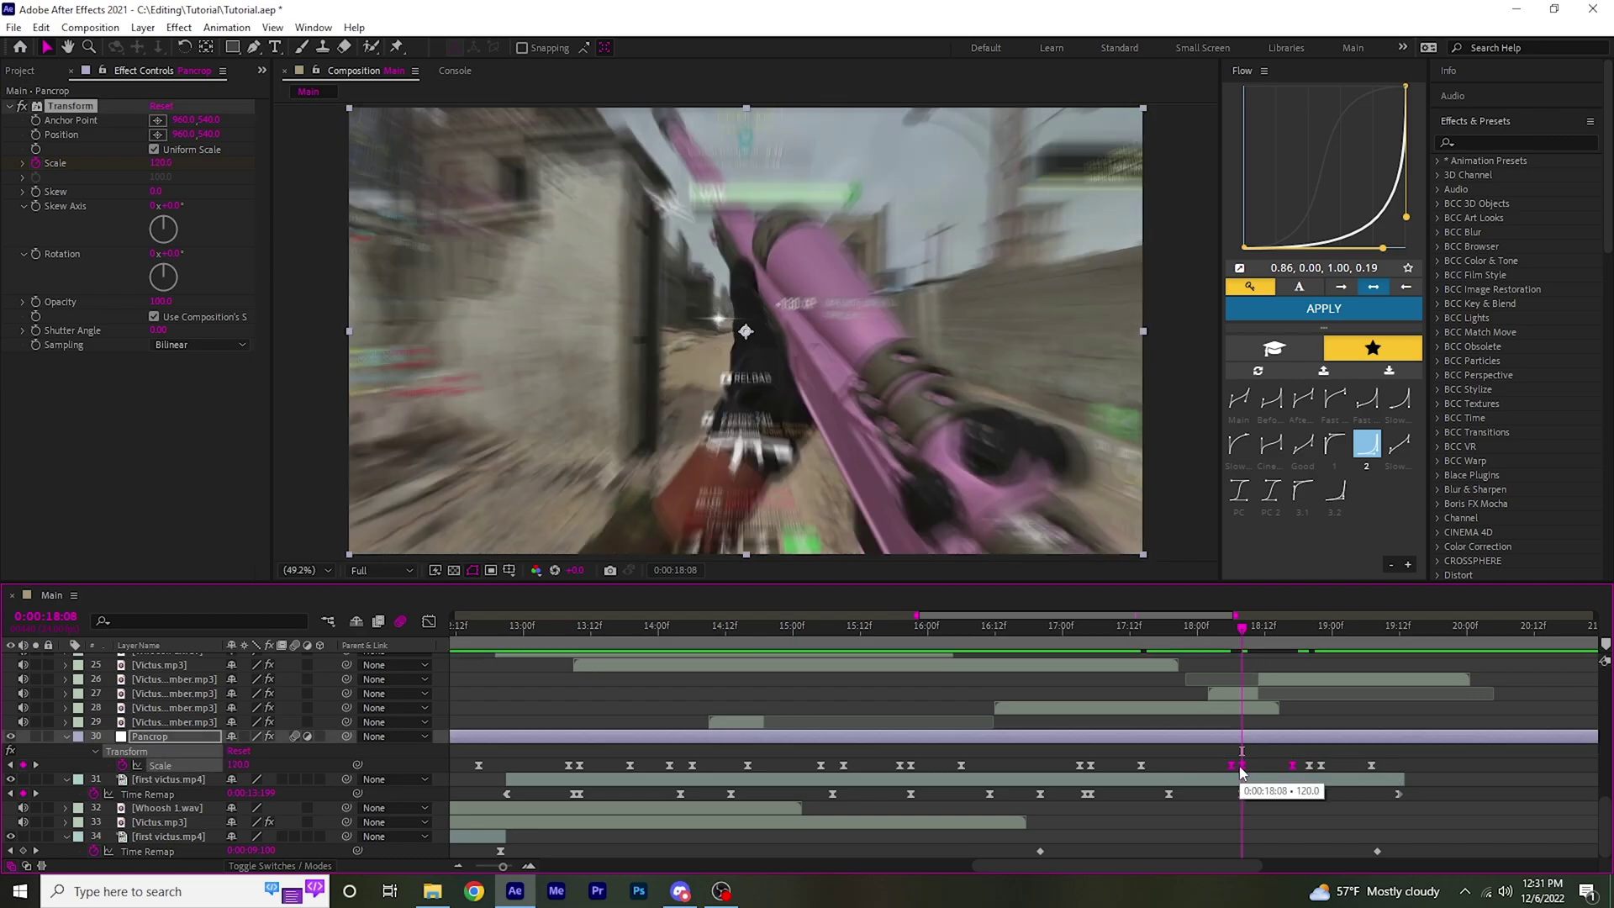
left_click_drag(1243, 641, 1047, 657)
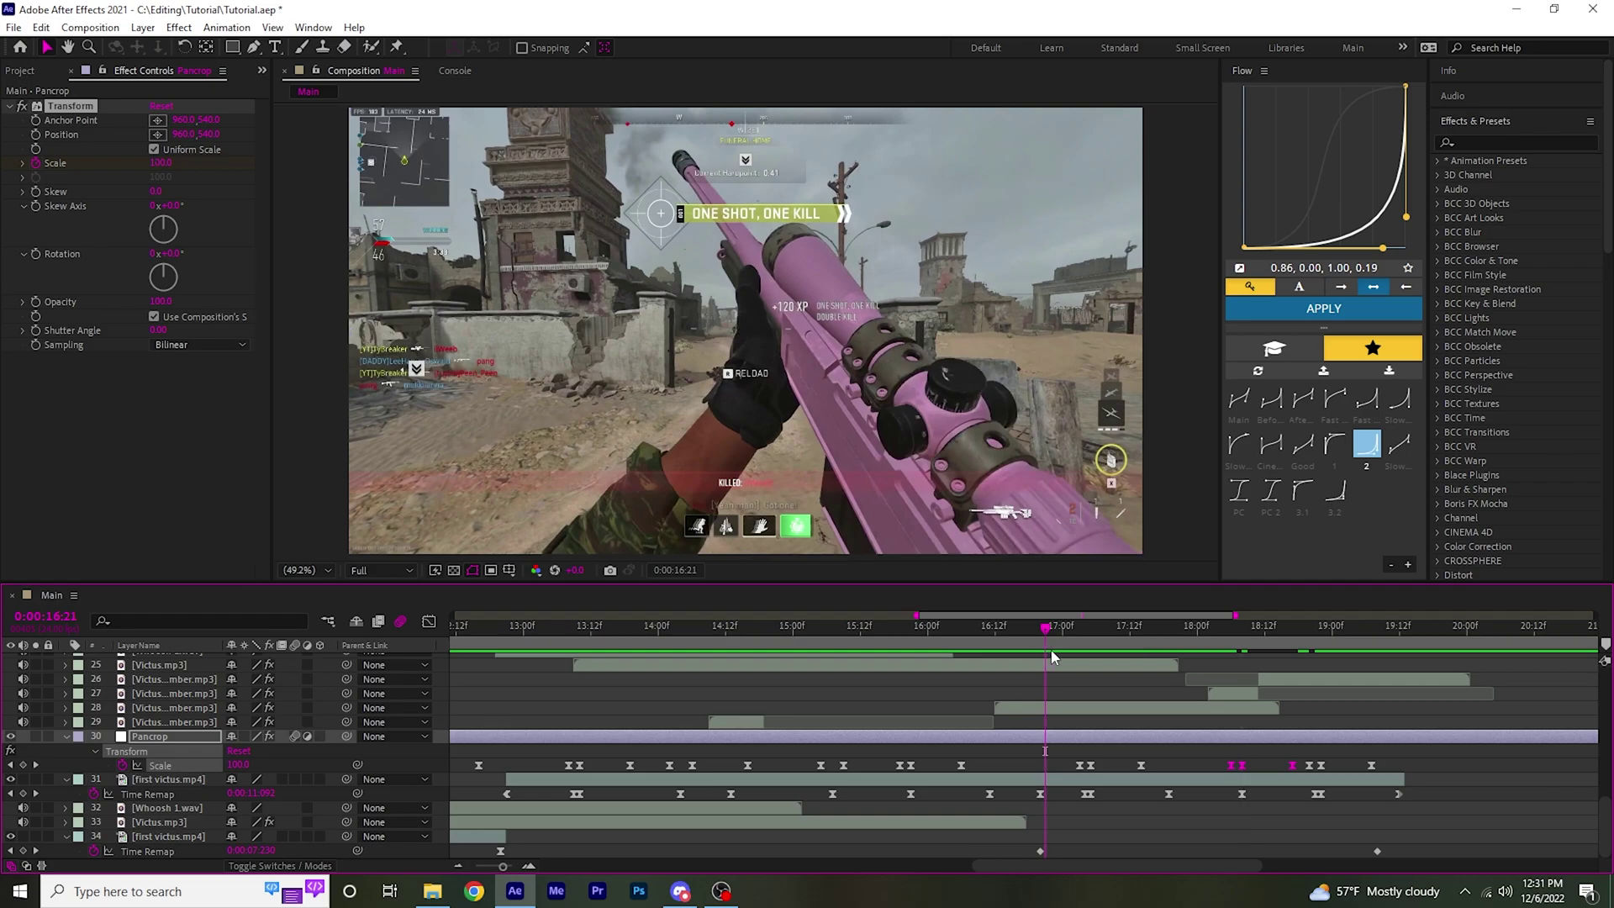
key("space")
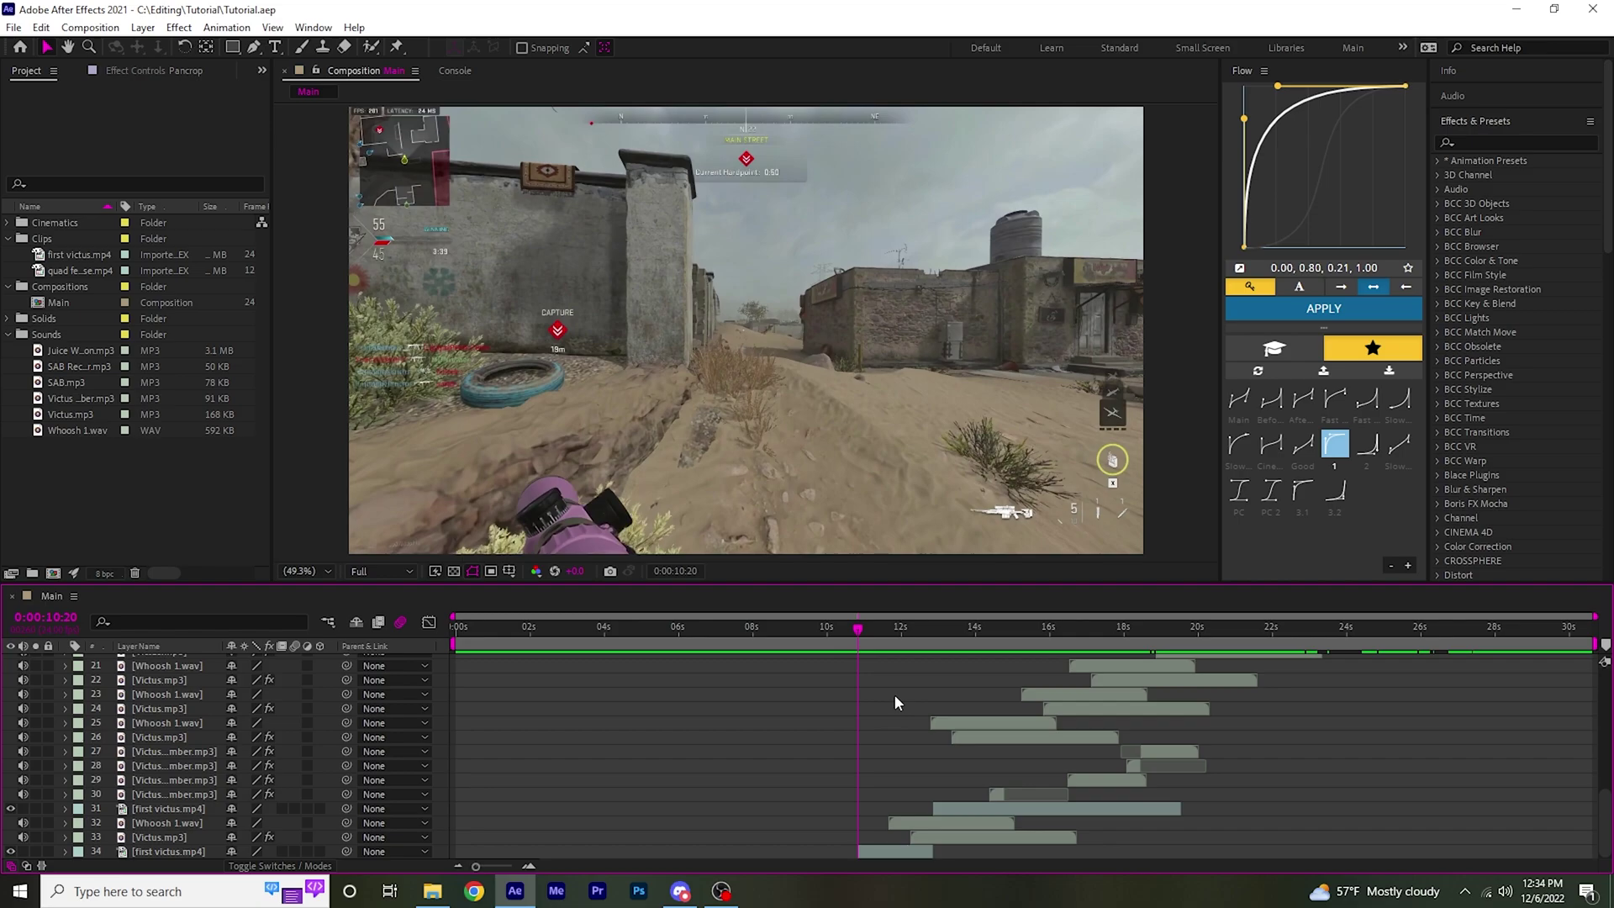
Play back the finished montage from 0:00:10:20 to review the zooms, and park the playhead at 0:00:16:07
key("space")
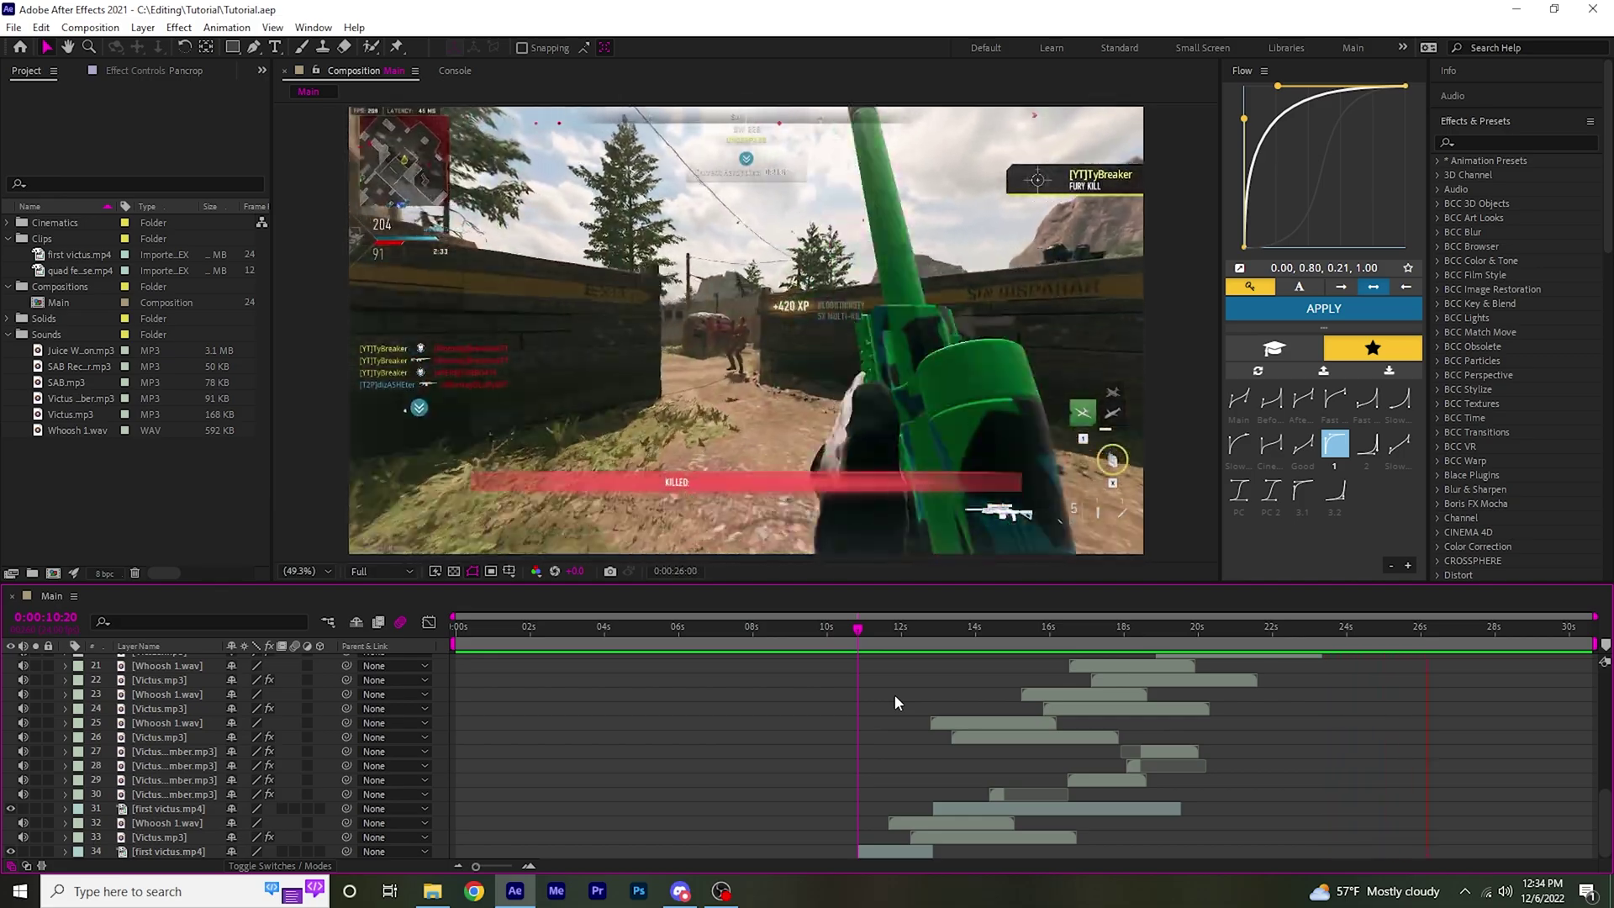
key("space")
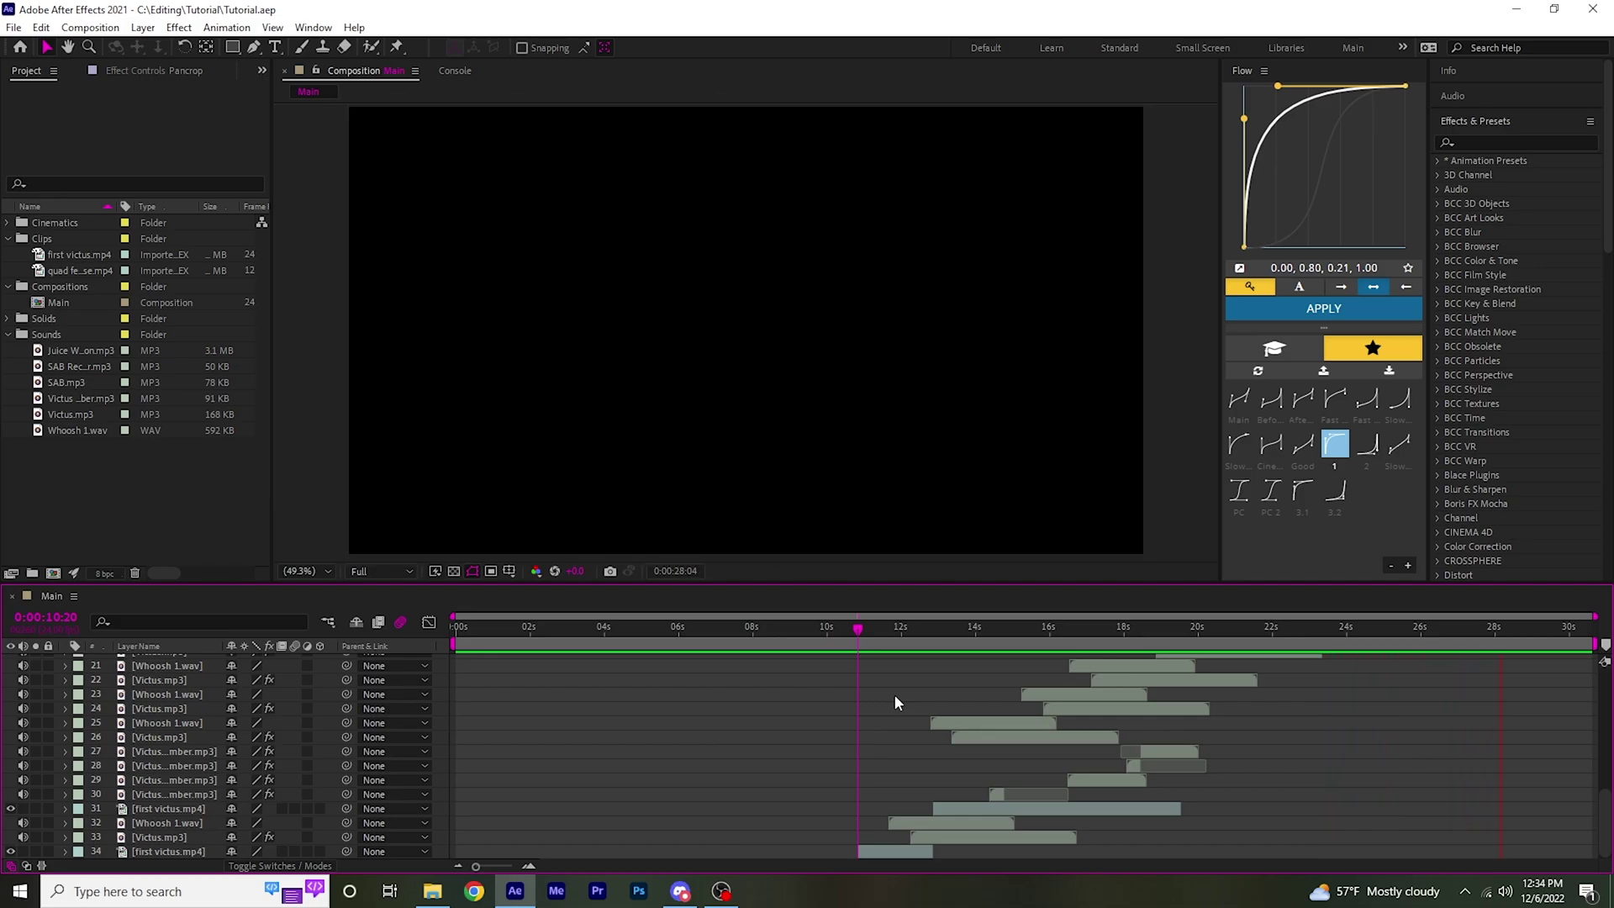
left_click(1061, 644)
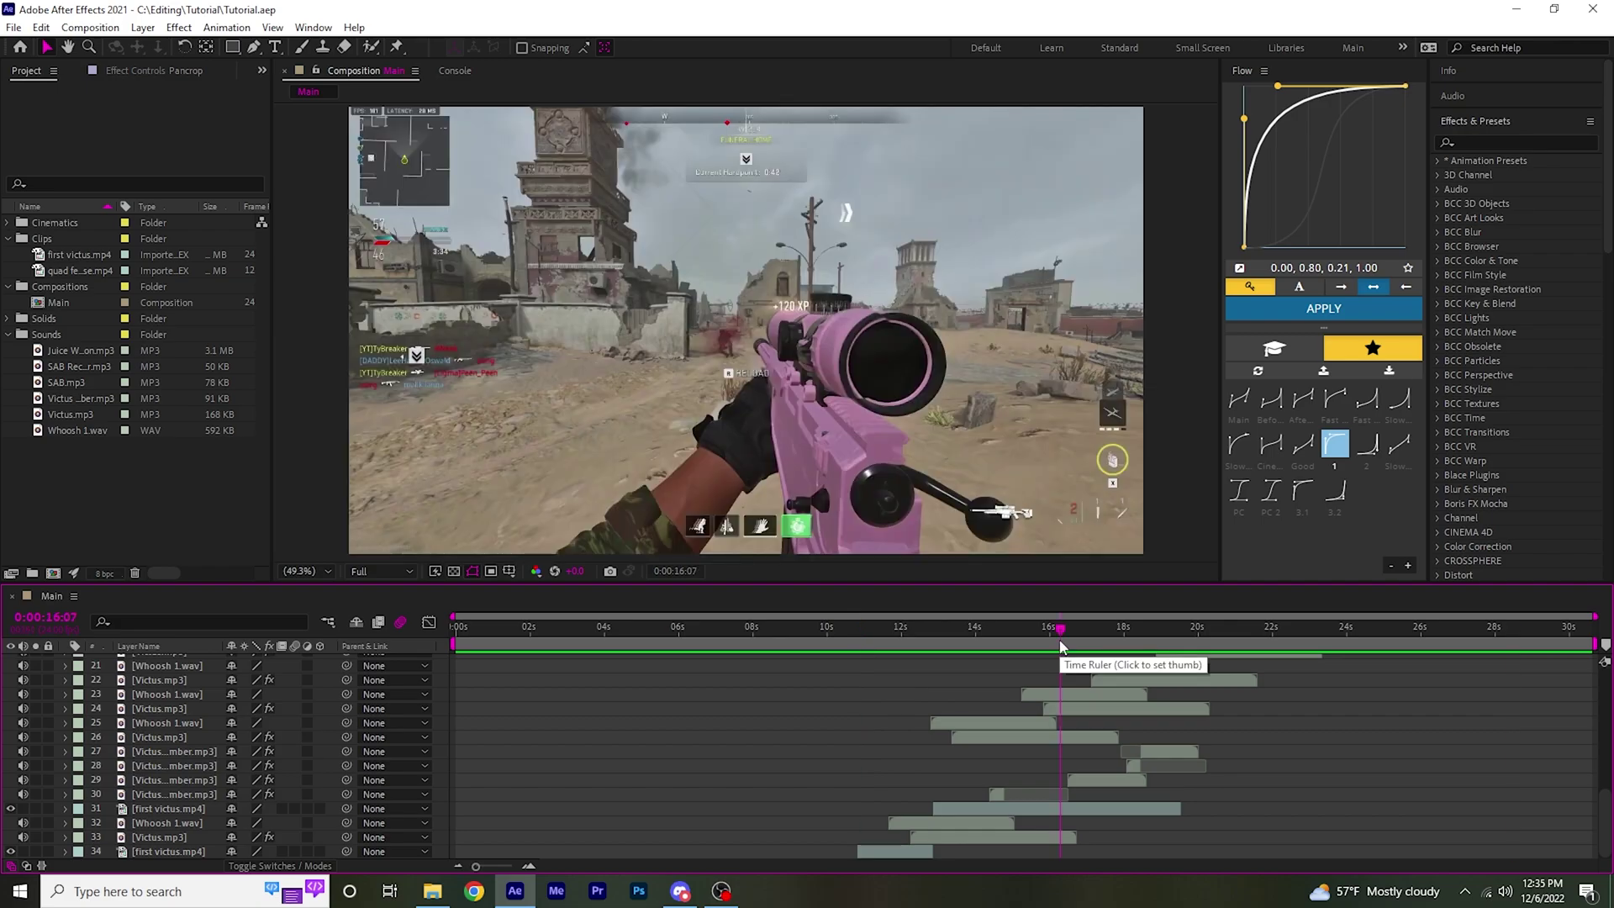